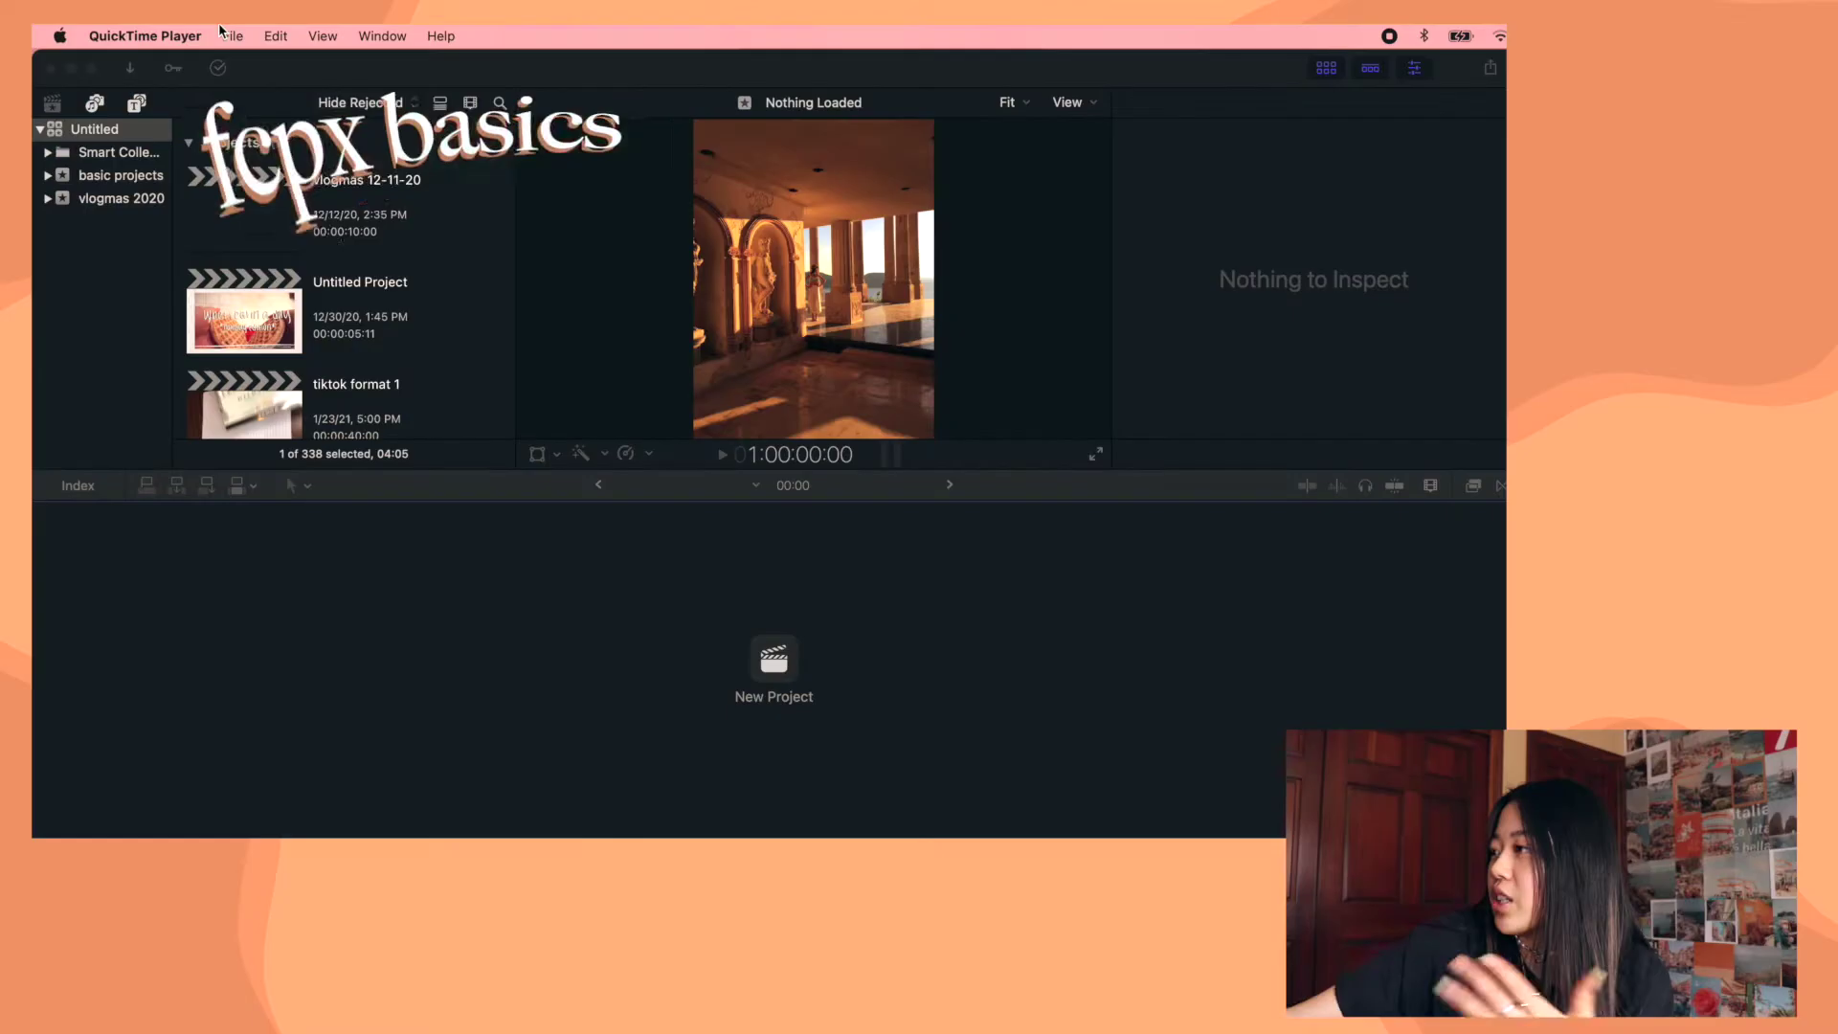
Bring Final Cut Pro forward and start a new 1080p HD 23.98p project in basic projects
{"action": "left_click", "coordinate": [319, 64]}
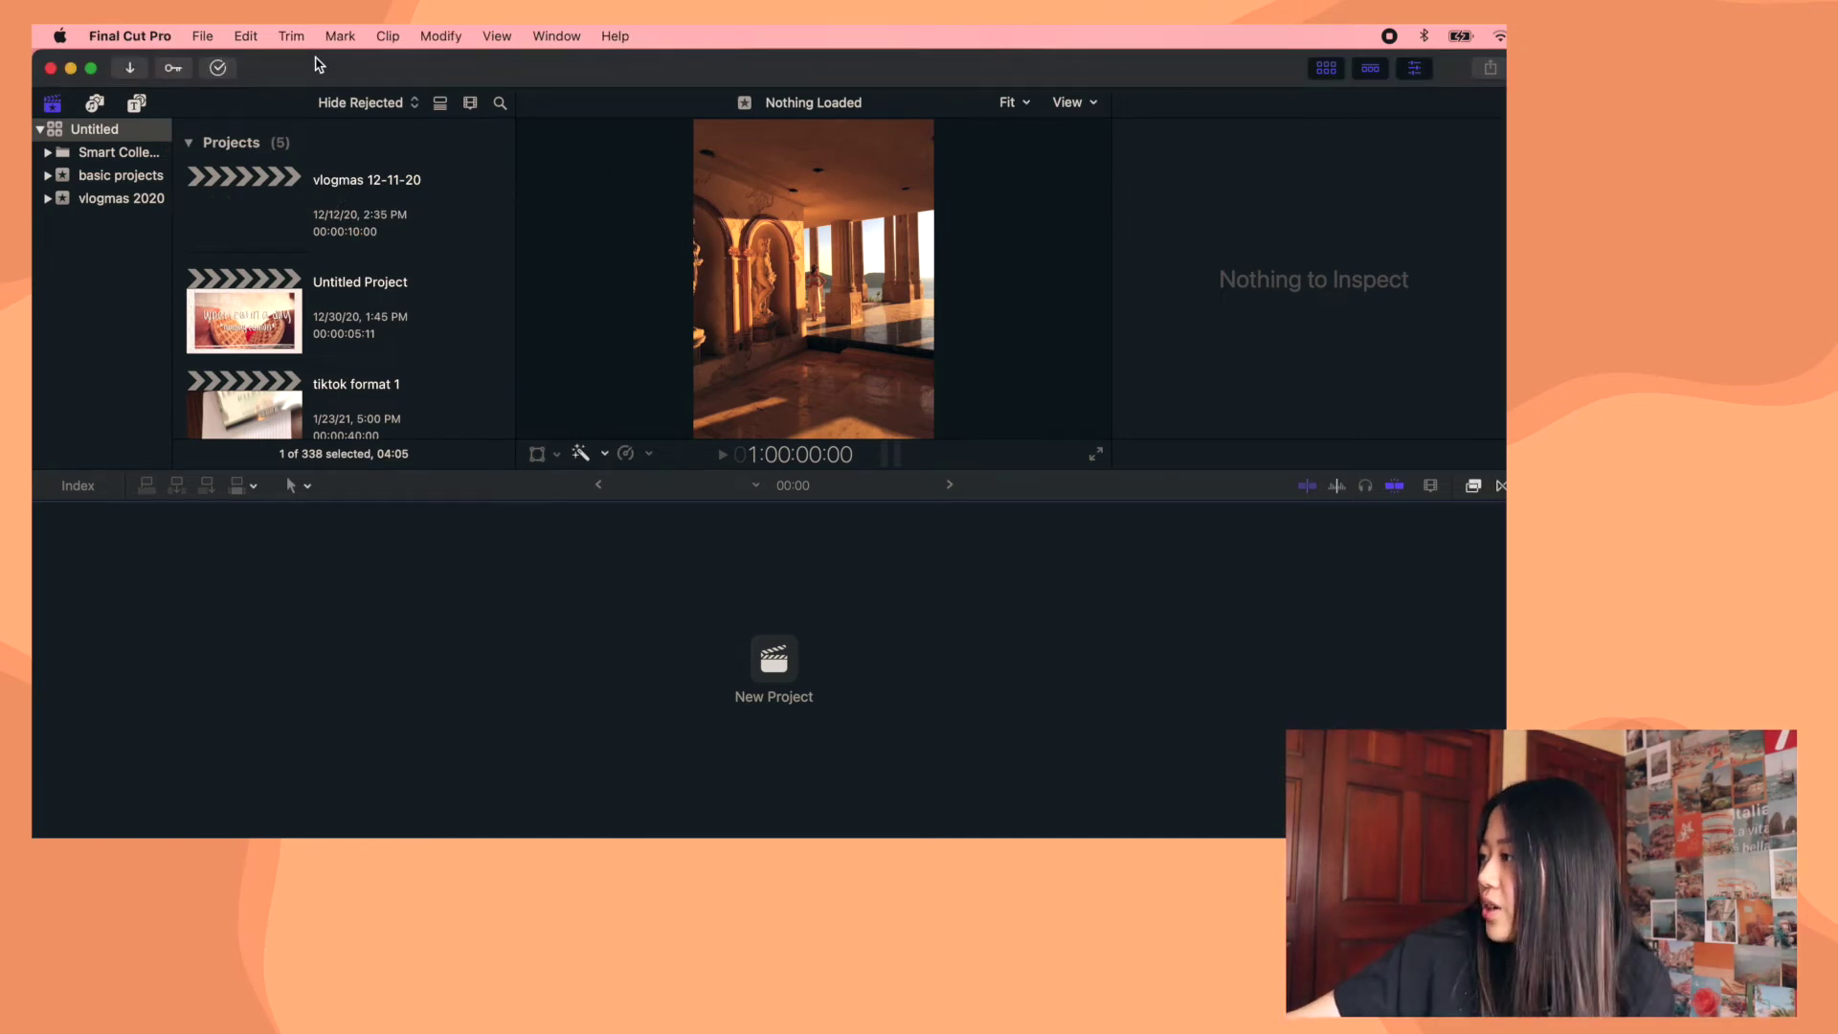
{"action": "left_click", "coordinate": [202, 33]}
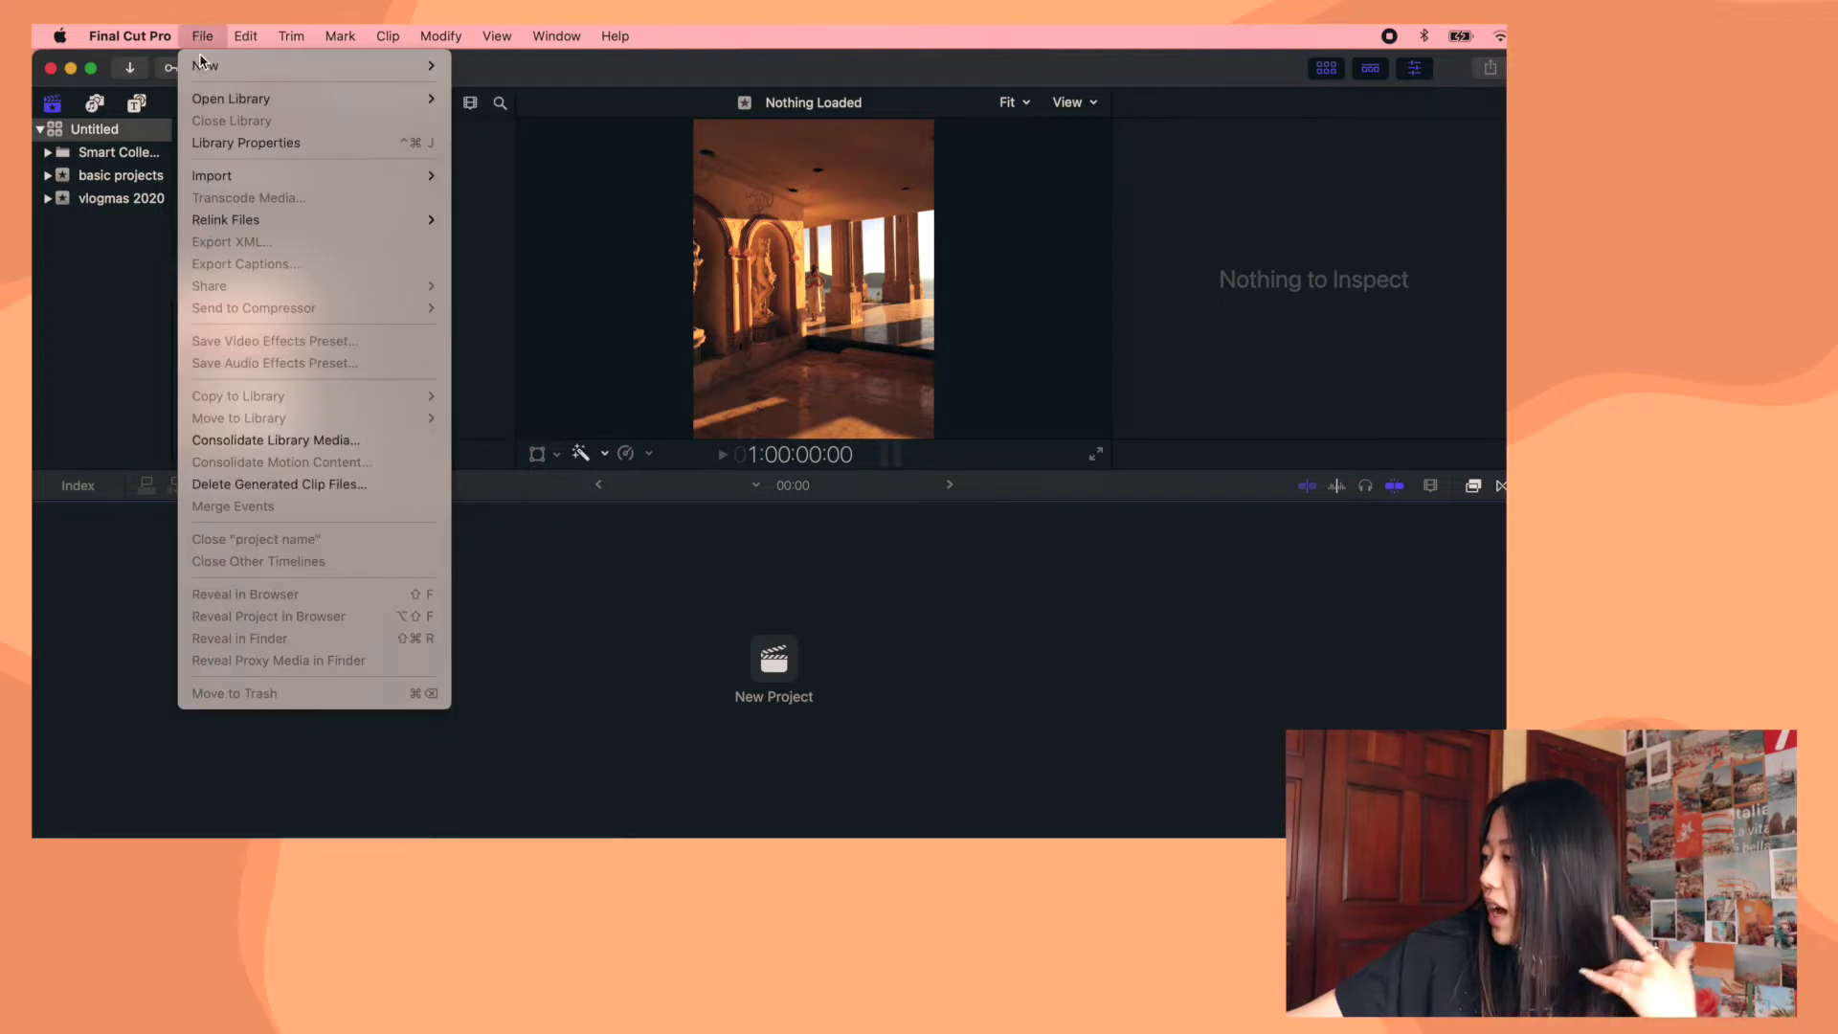
{"action": "mouse_move", "coordinate": [207, 67]}
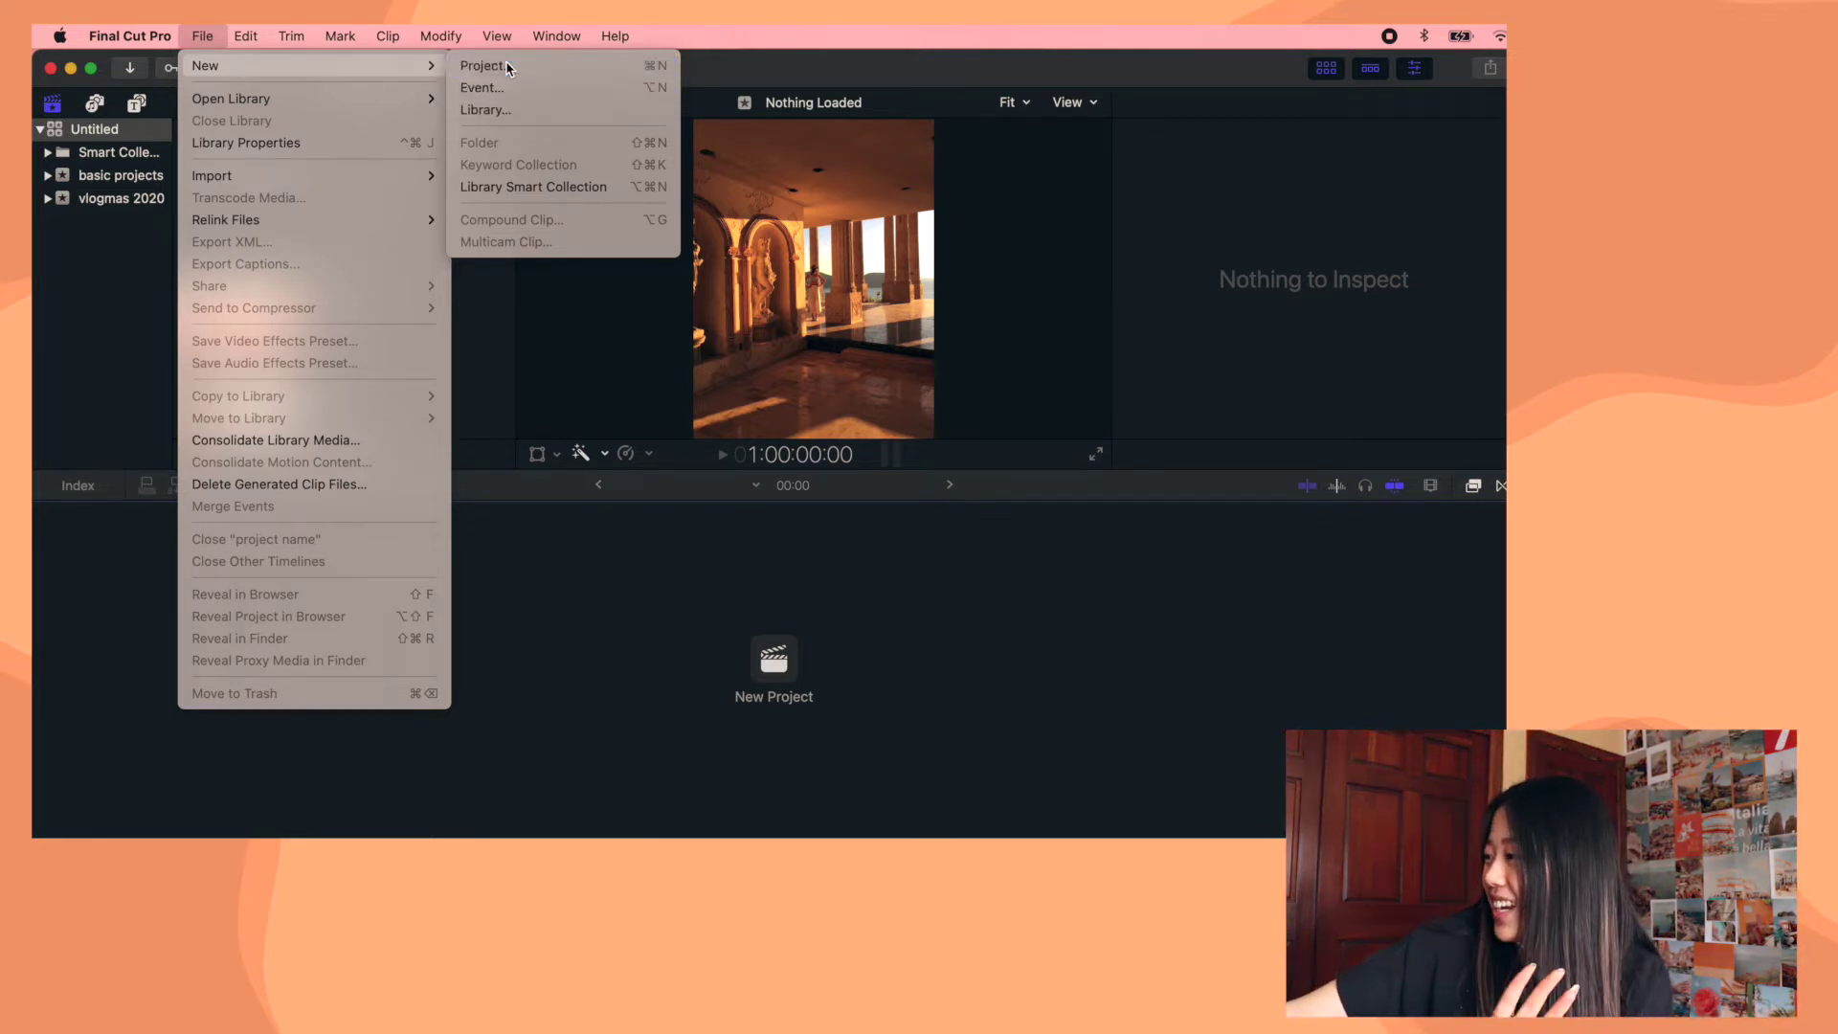
{"action": "left_click", "coordinate": [482, 65]}
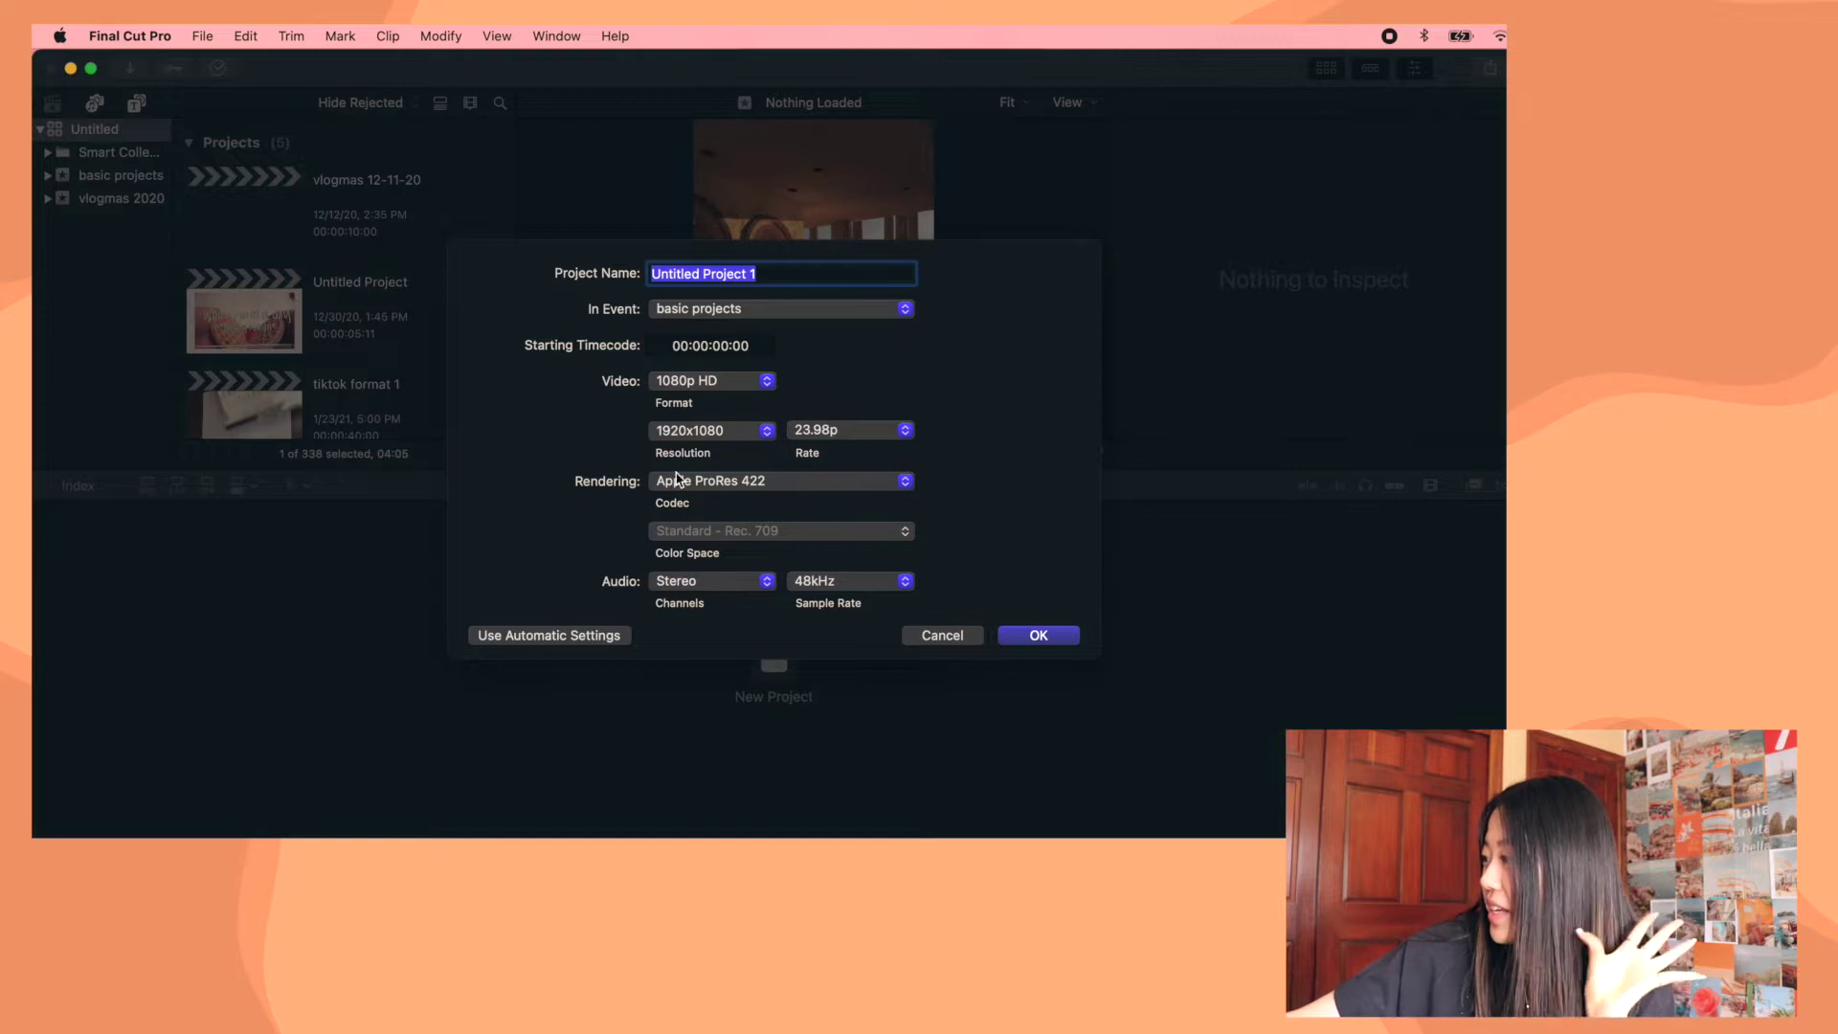
Create Untitled Project 1 and drop the MVI_5781 2 clip into its empty timeline
{"action": "key", "text": "Return"}
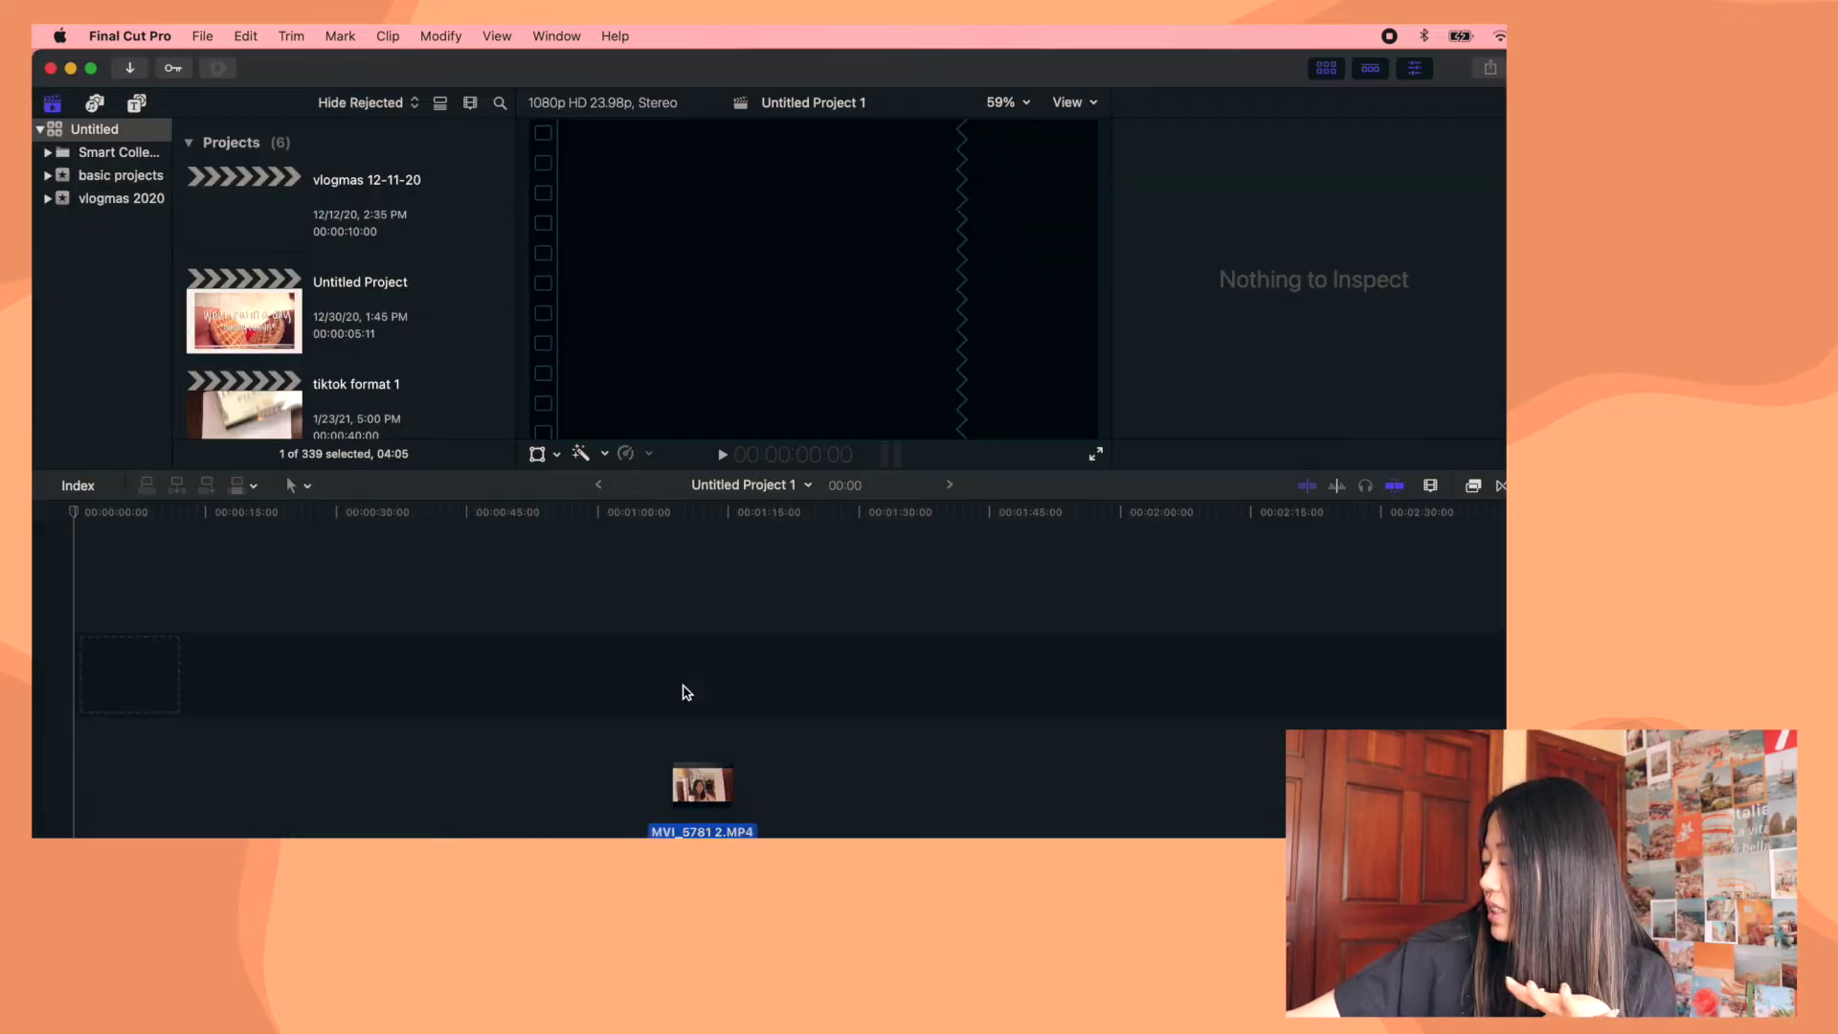
{"action": "left_click_drag", "start_coordinate": [602, 657], "coordinate": [538, 607]}
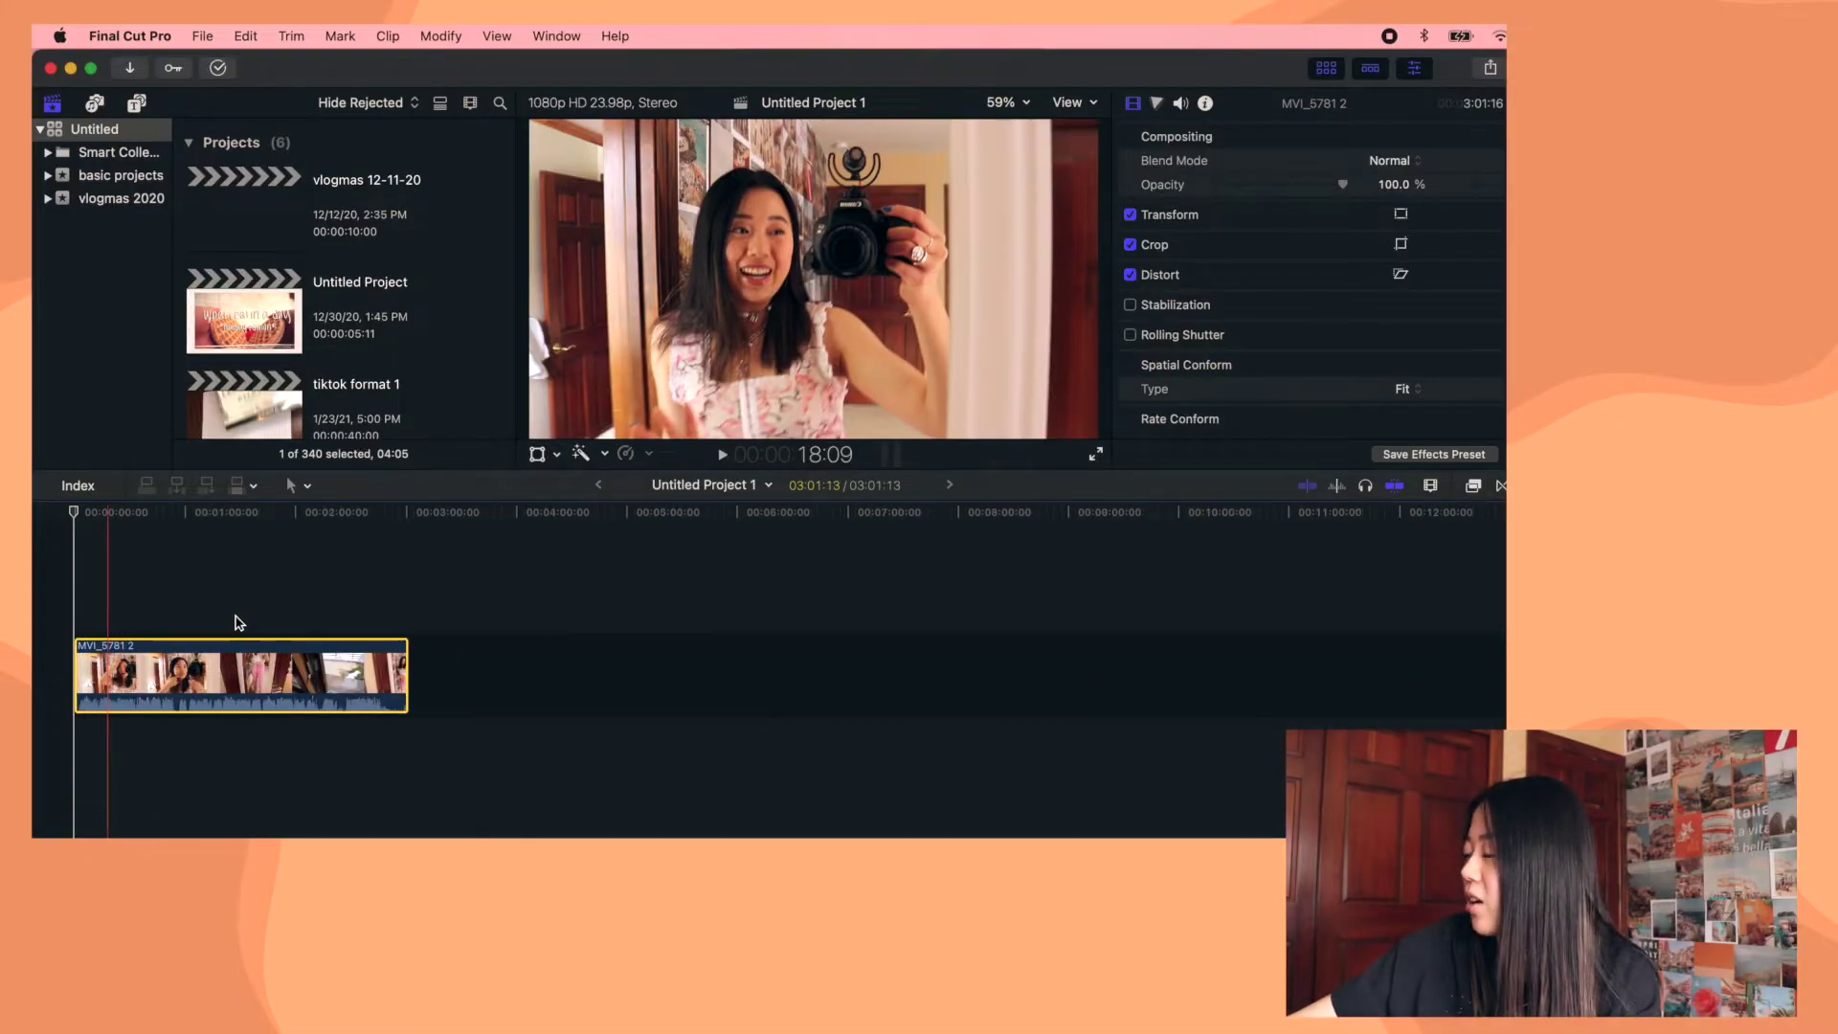
Zoom the timeline to fit the clip and delete the short opening piece
{"action": "key", "text": "super+minus"}
{"action": "key", "text": "super+minus"}
{"action": "key", "text": "super+minus"}
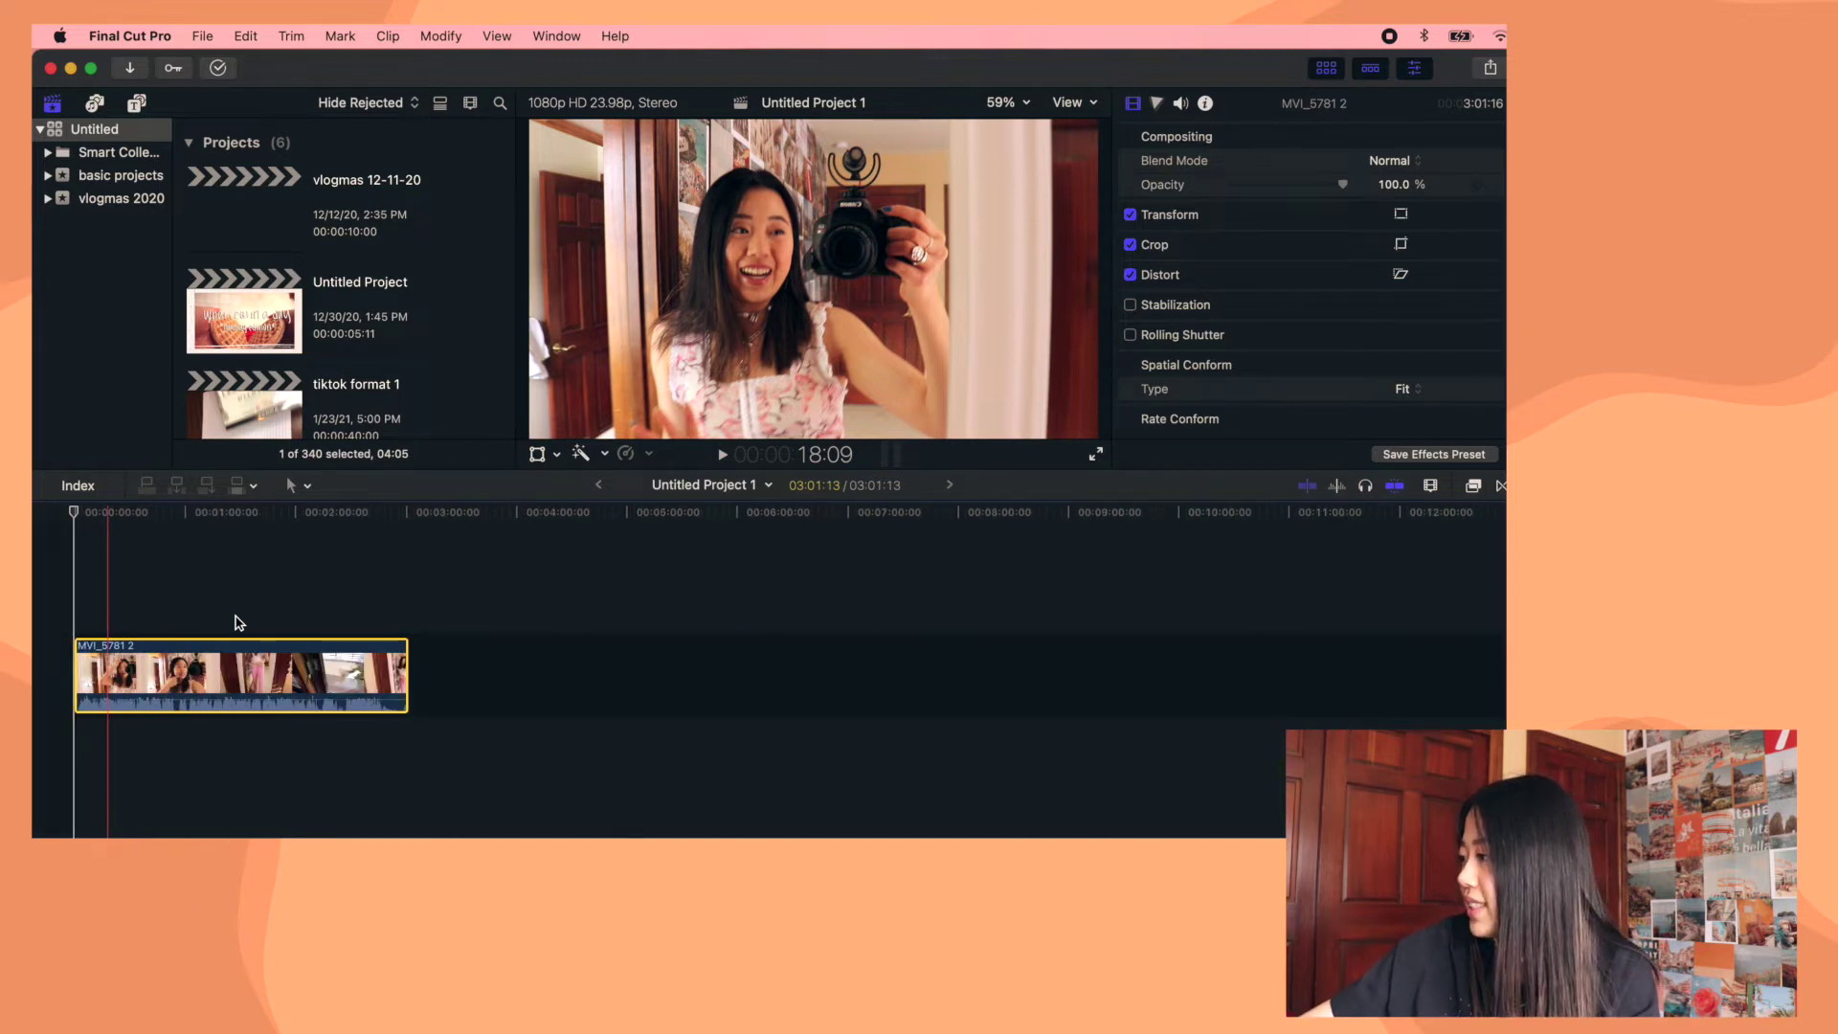
{"action": "key", "text": "super+equal"}
{"action": "key", "text": "super+equal"}
{"action": "key", "text": "super+equal"}
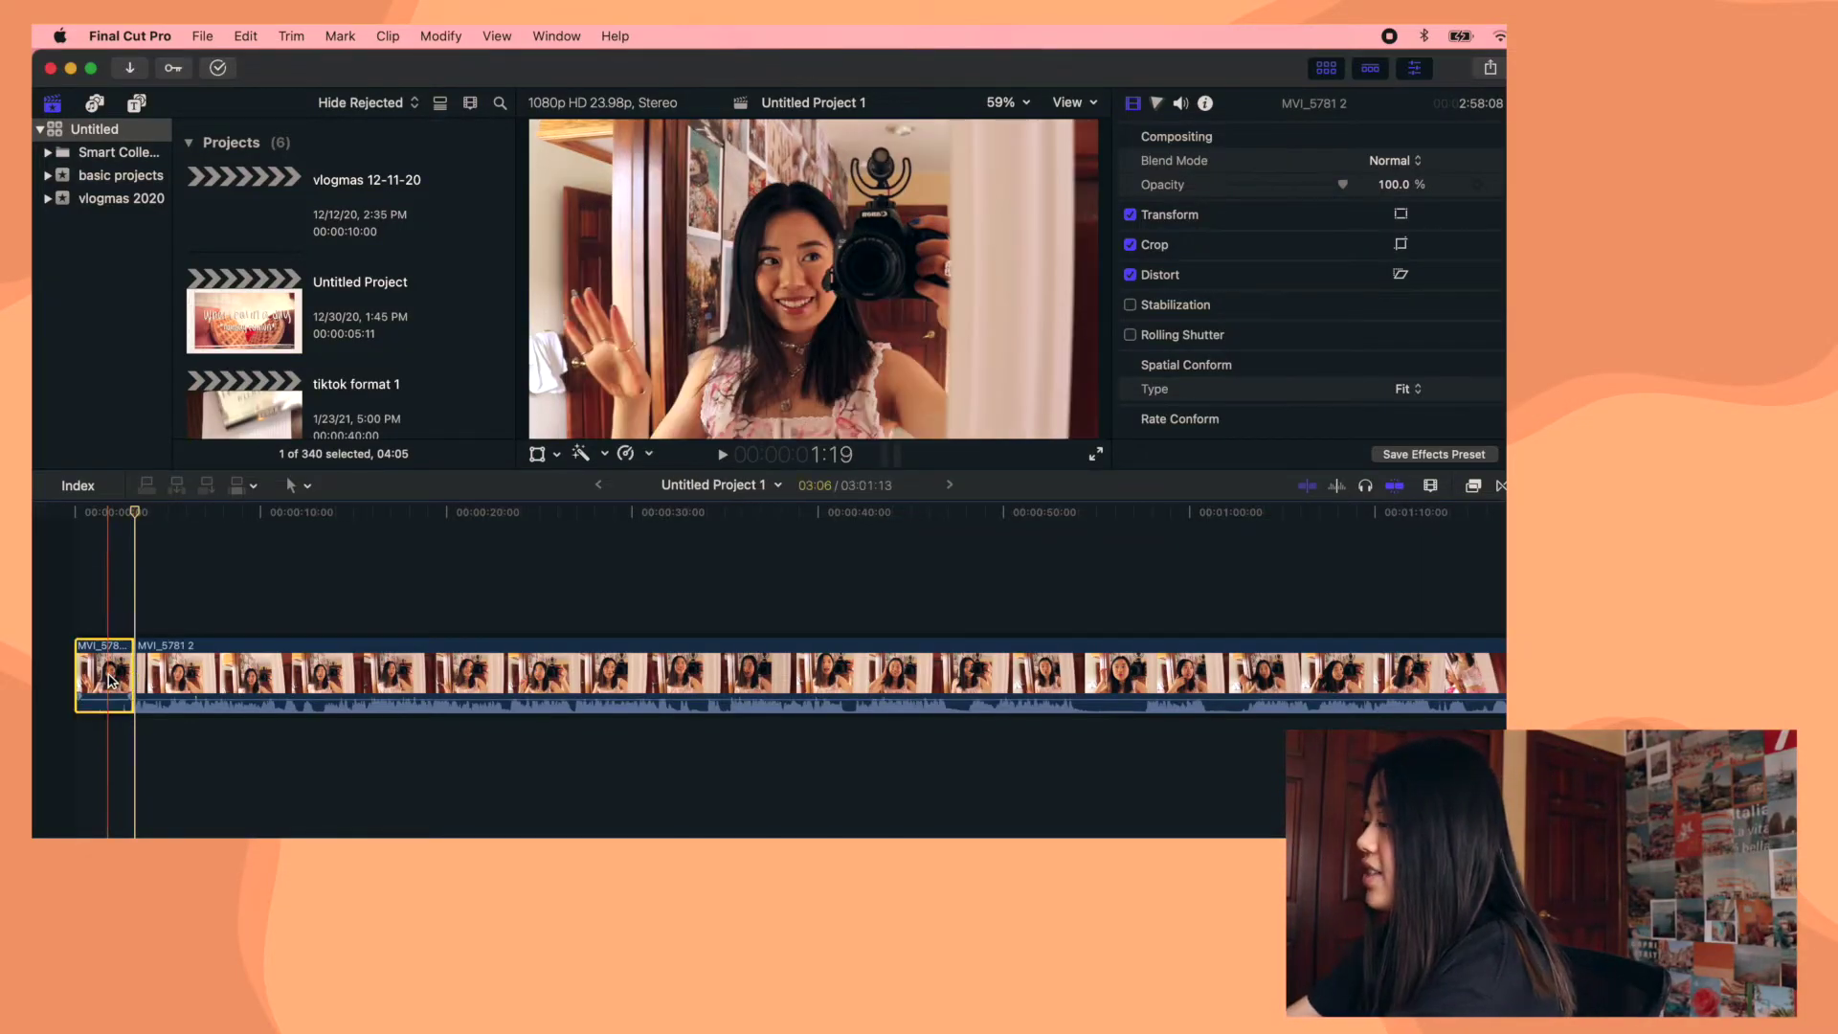
{"action": "key", "text": "Delete"}
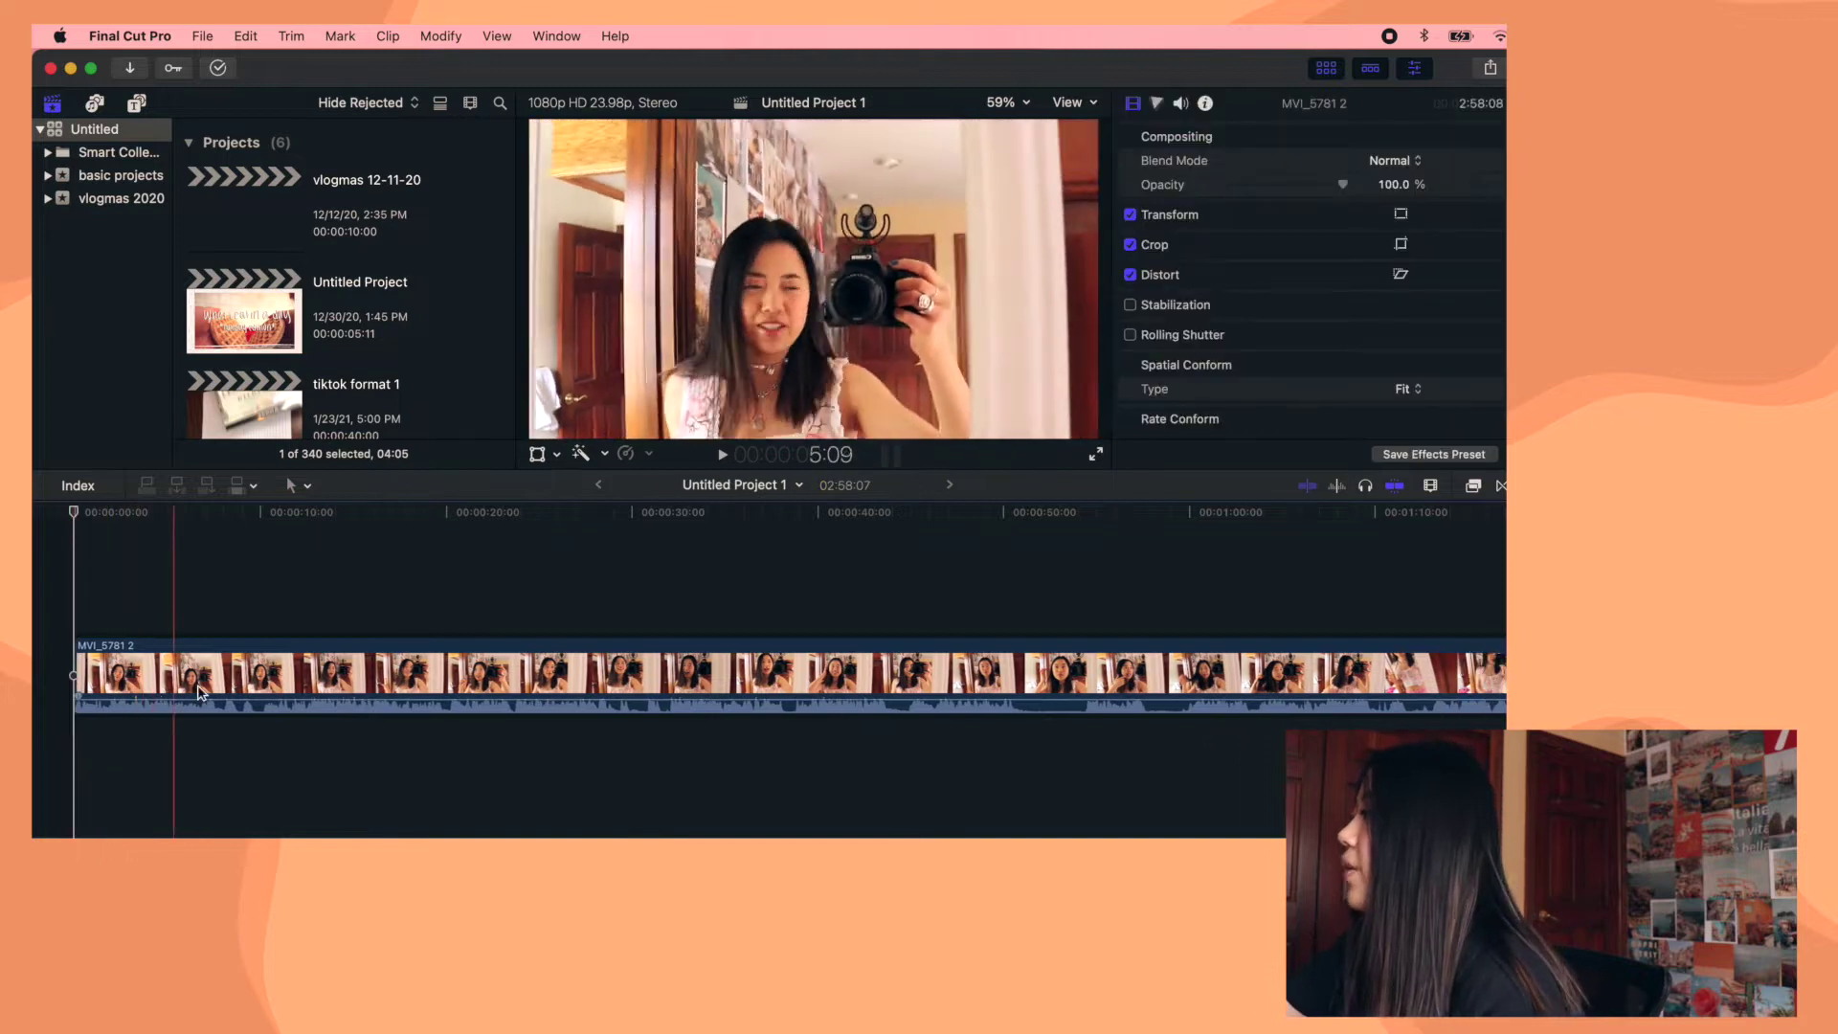
Blade the clip at three points, then return to the Select tool
{"action": "key", "text": "b"}
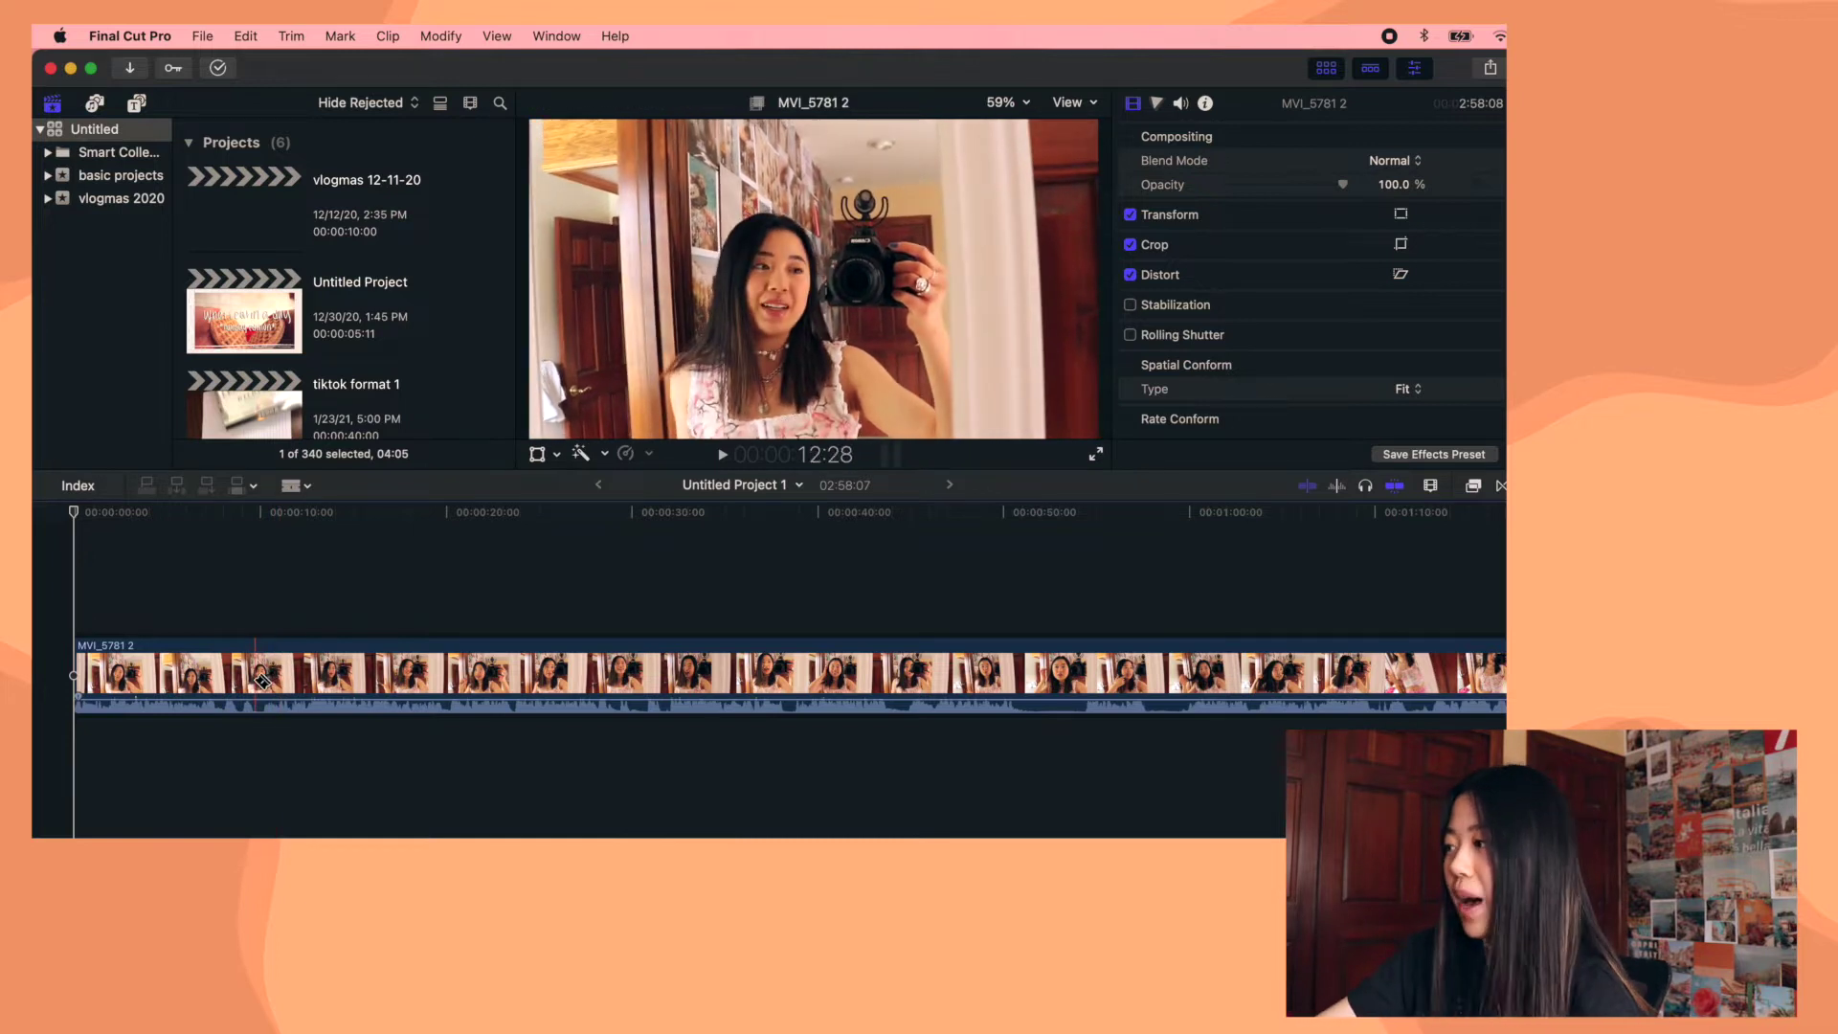
{"action": "left_click", "coordinate": [255, 675]}
{"action": "left_click", "coordinate": [283, 670]}
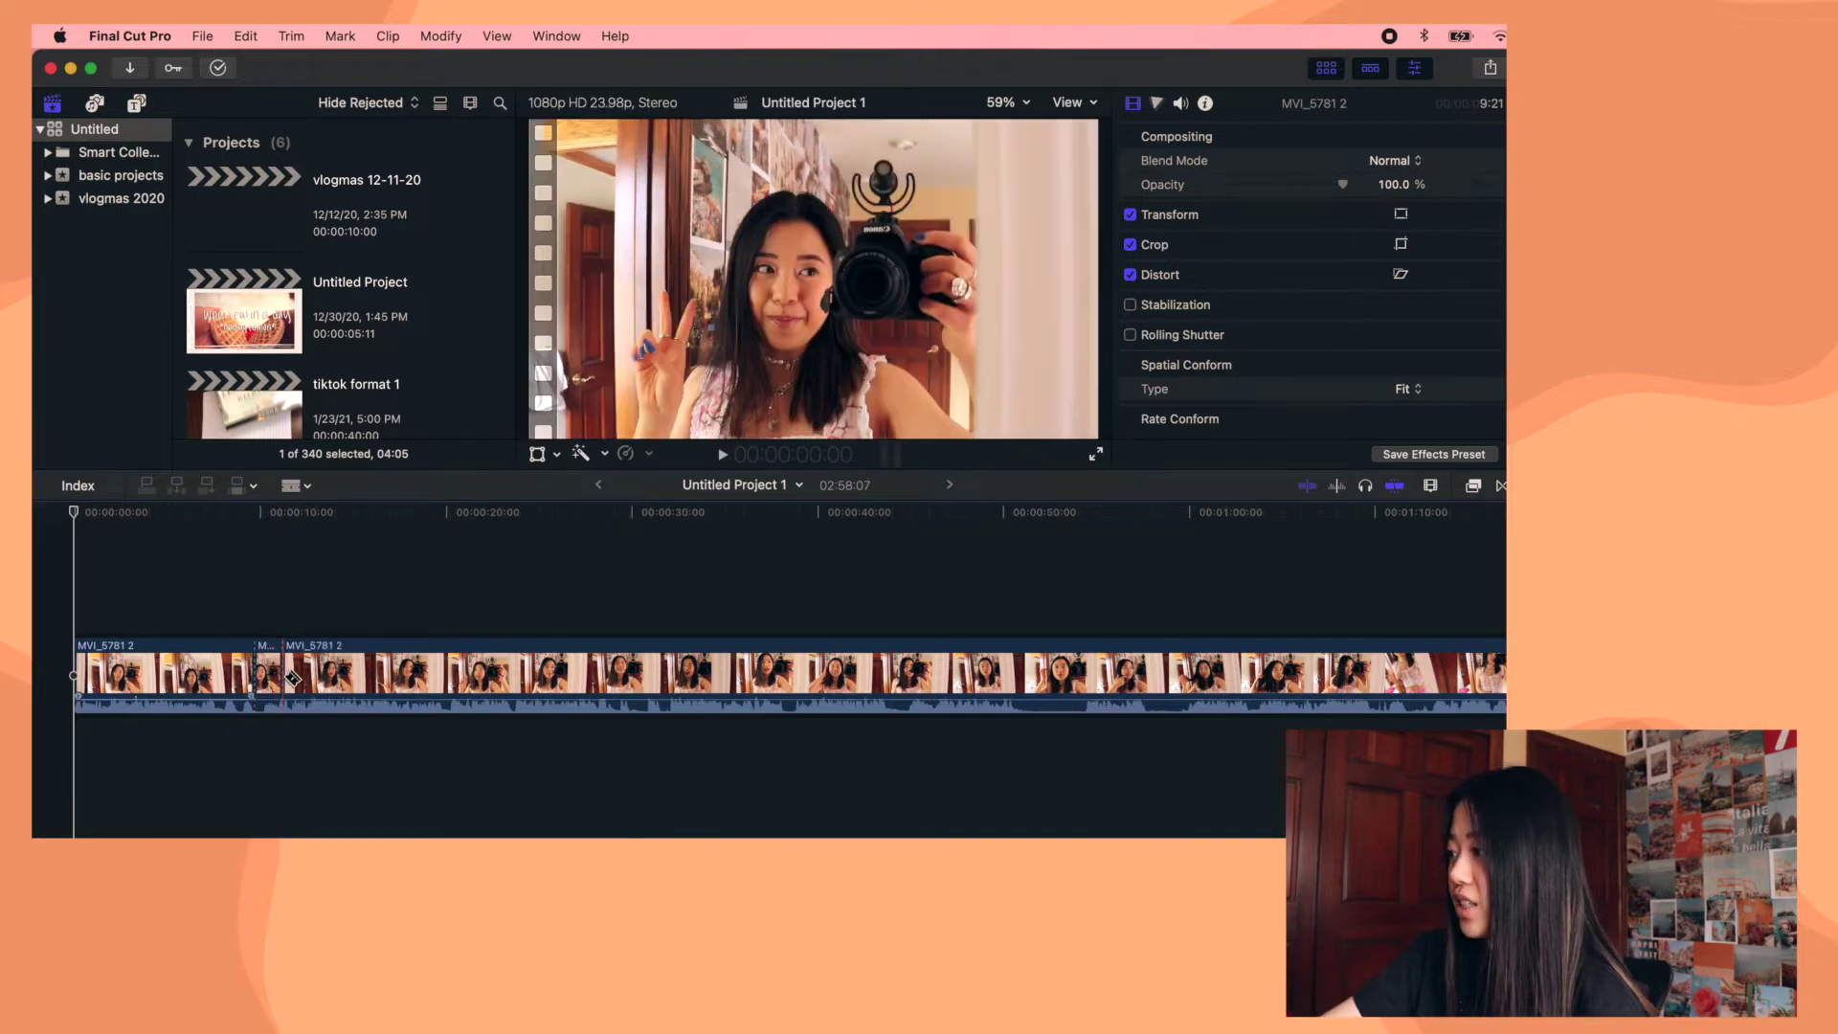
{"action": "left_click", "coordinate": [392, 660]}
{"action": "left_click", "coordinate": [305, 487]}
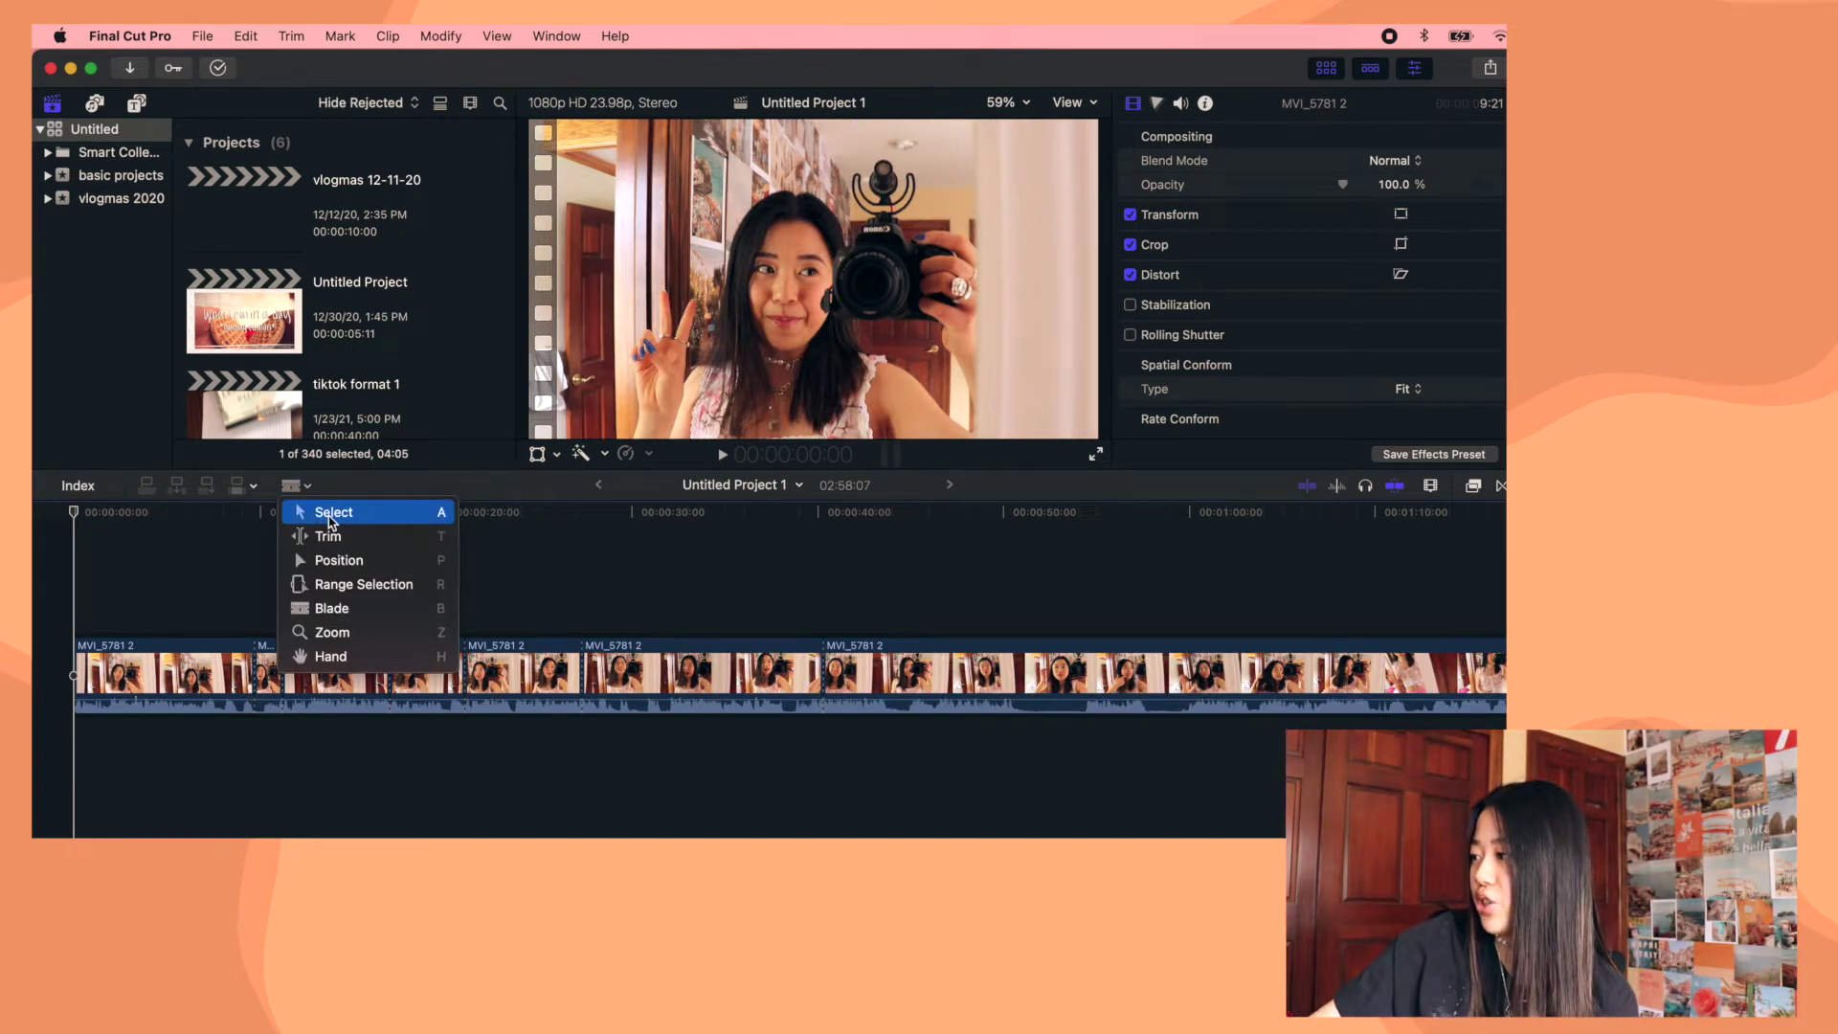
{"action": "left_click", "coordinate": [330, 514]}
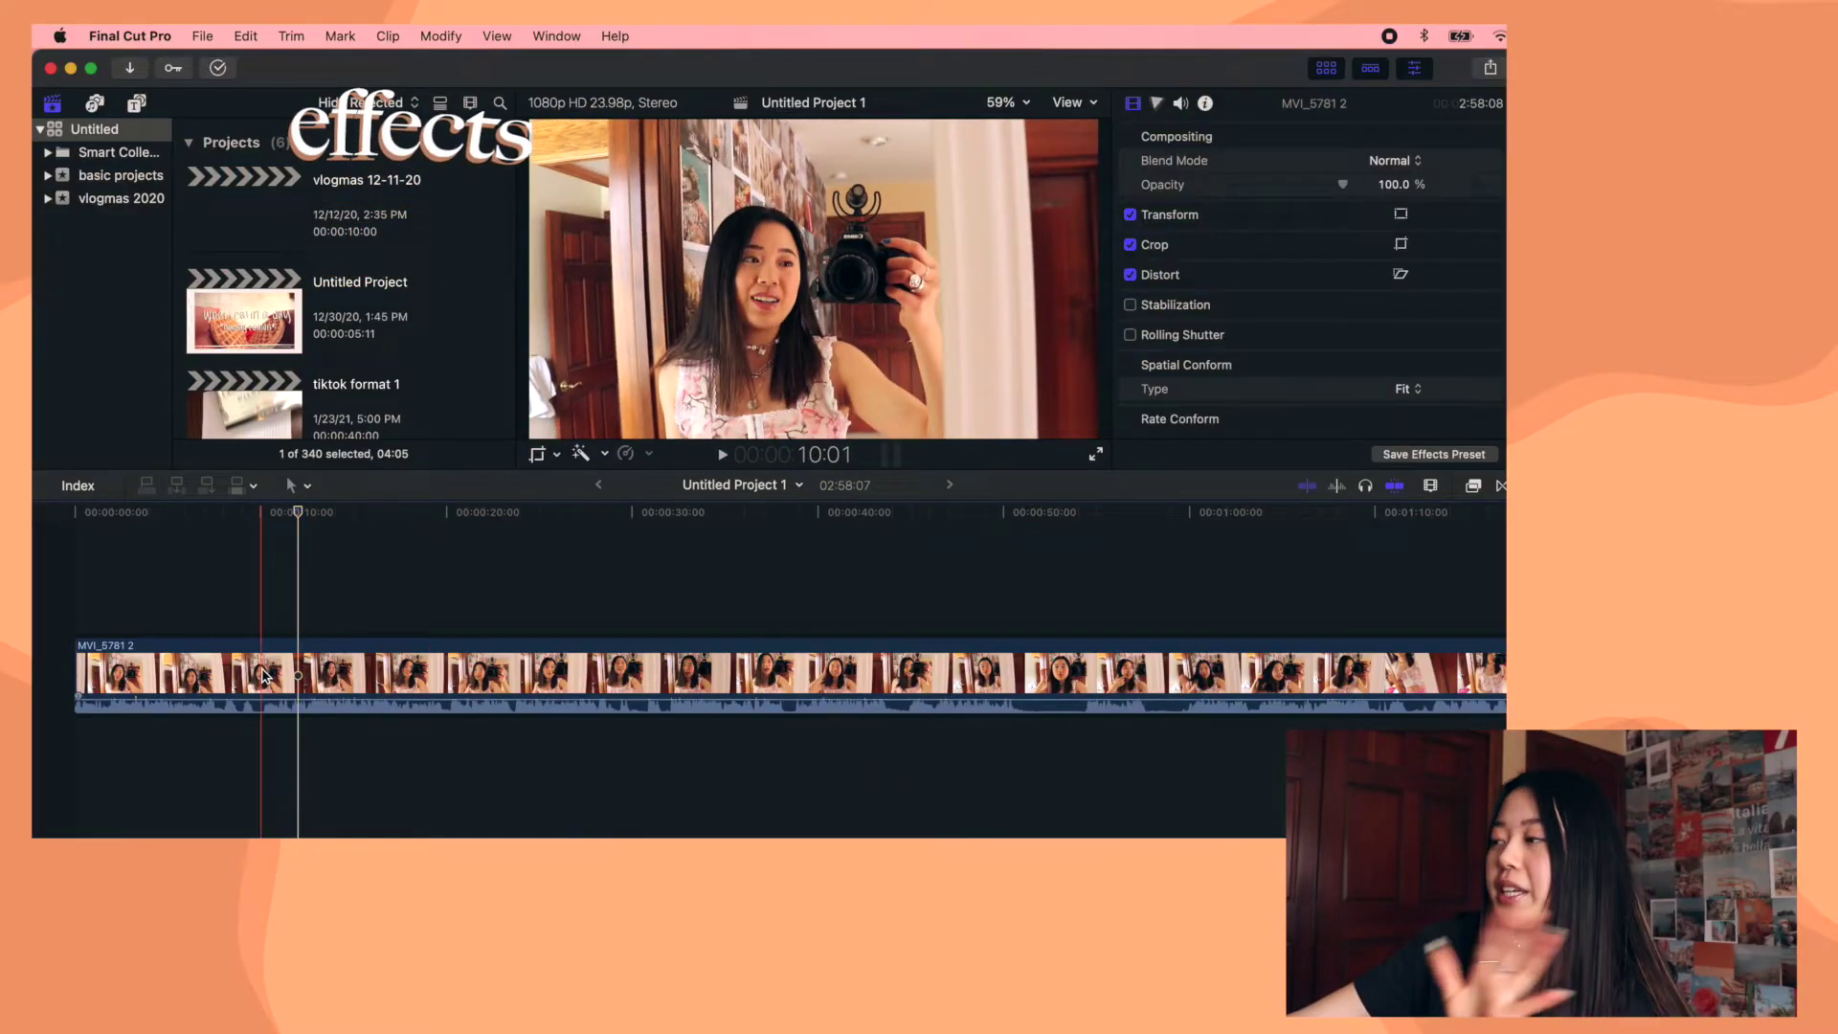
Scale the MVI_5781 2 clip up to 134% and reframe it in the viewer
{"action": "left_click", "coordinate": [265, 676]}
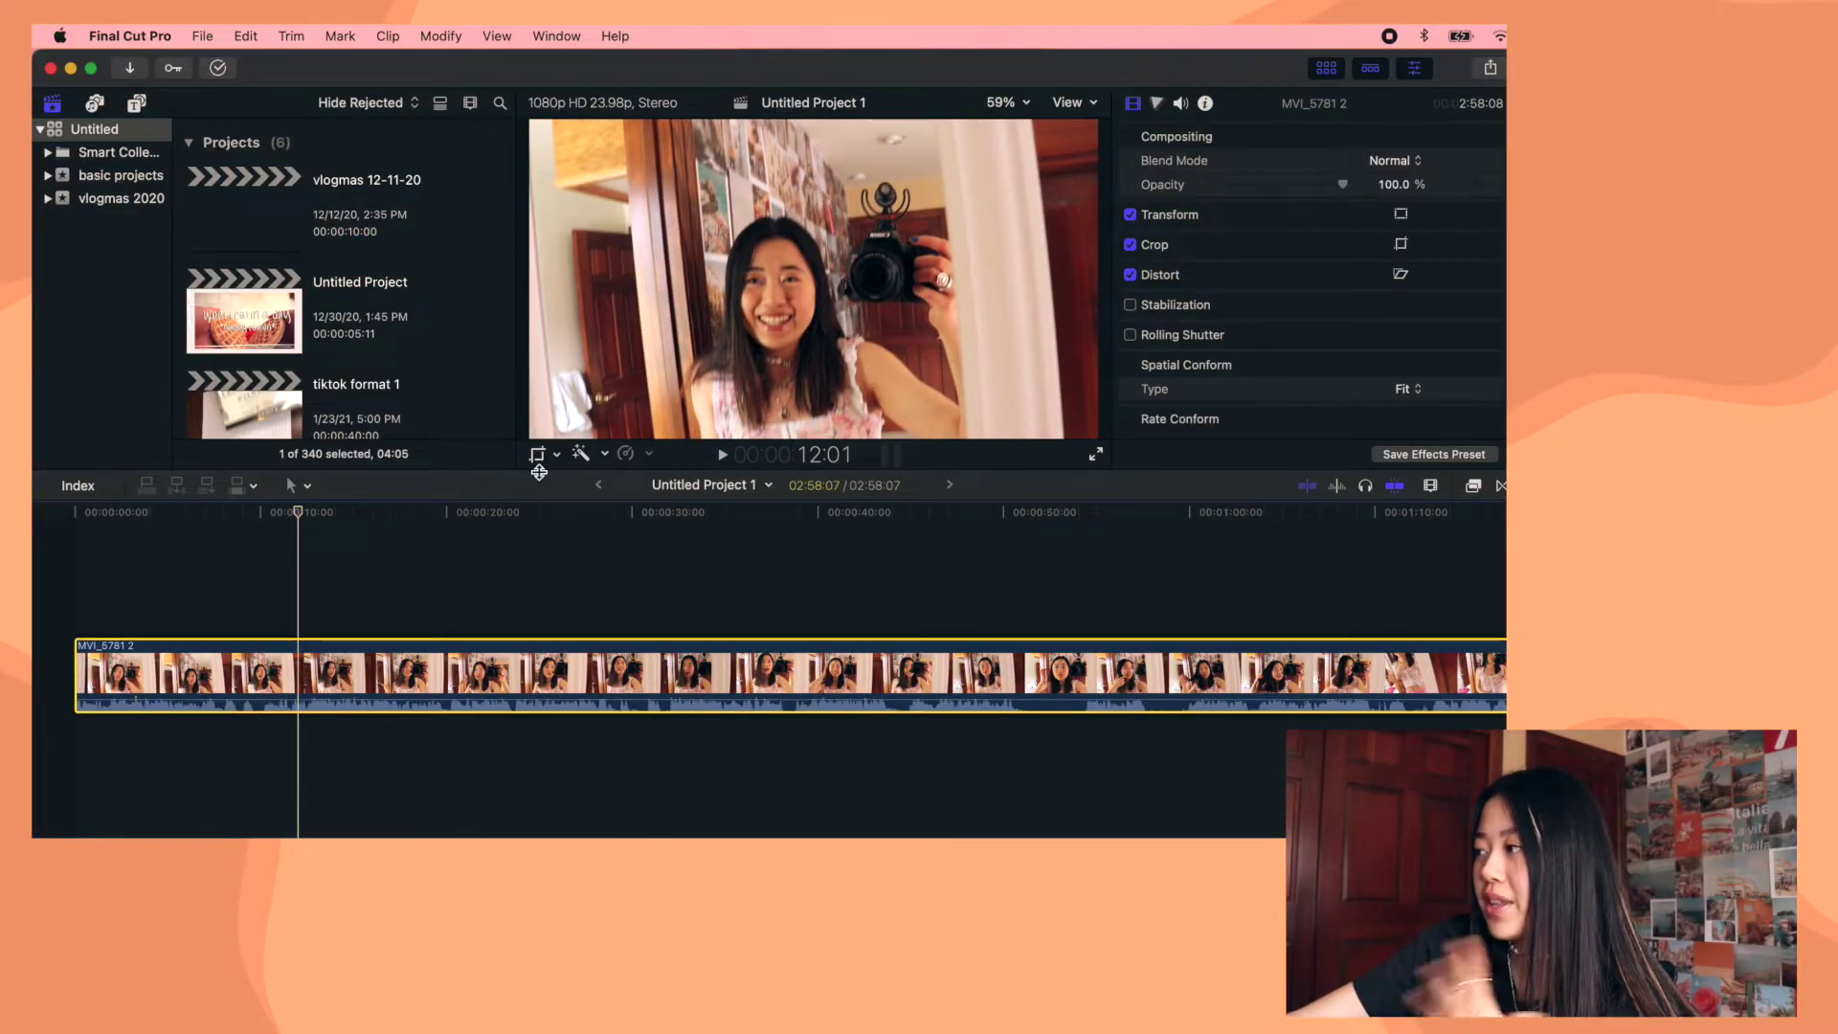
{"action": "left_click", "coordinate": [557, 456]}
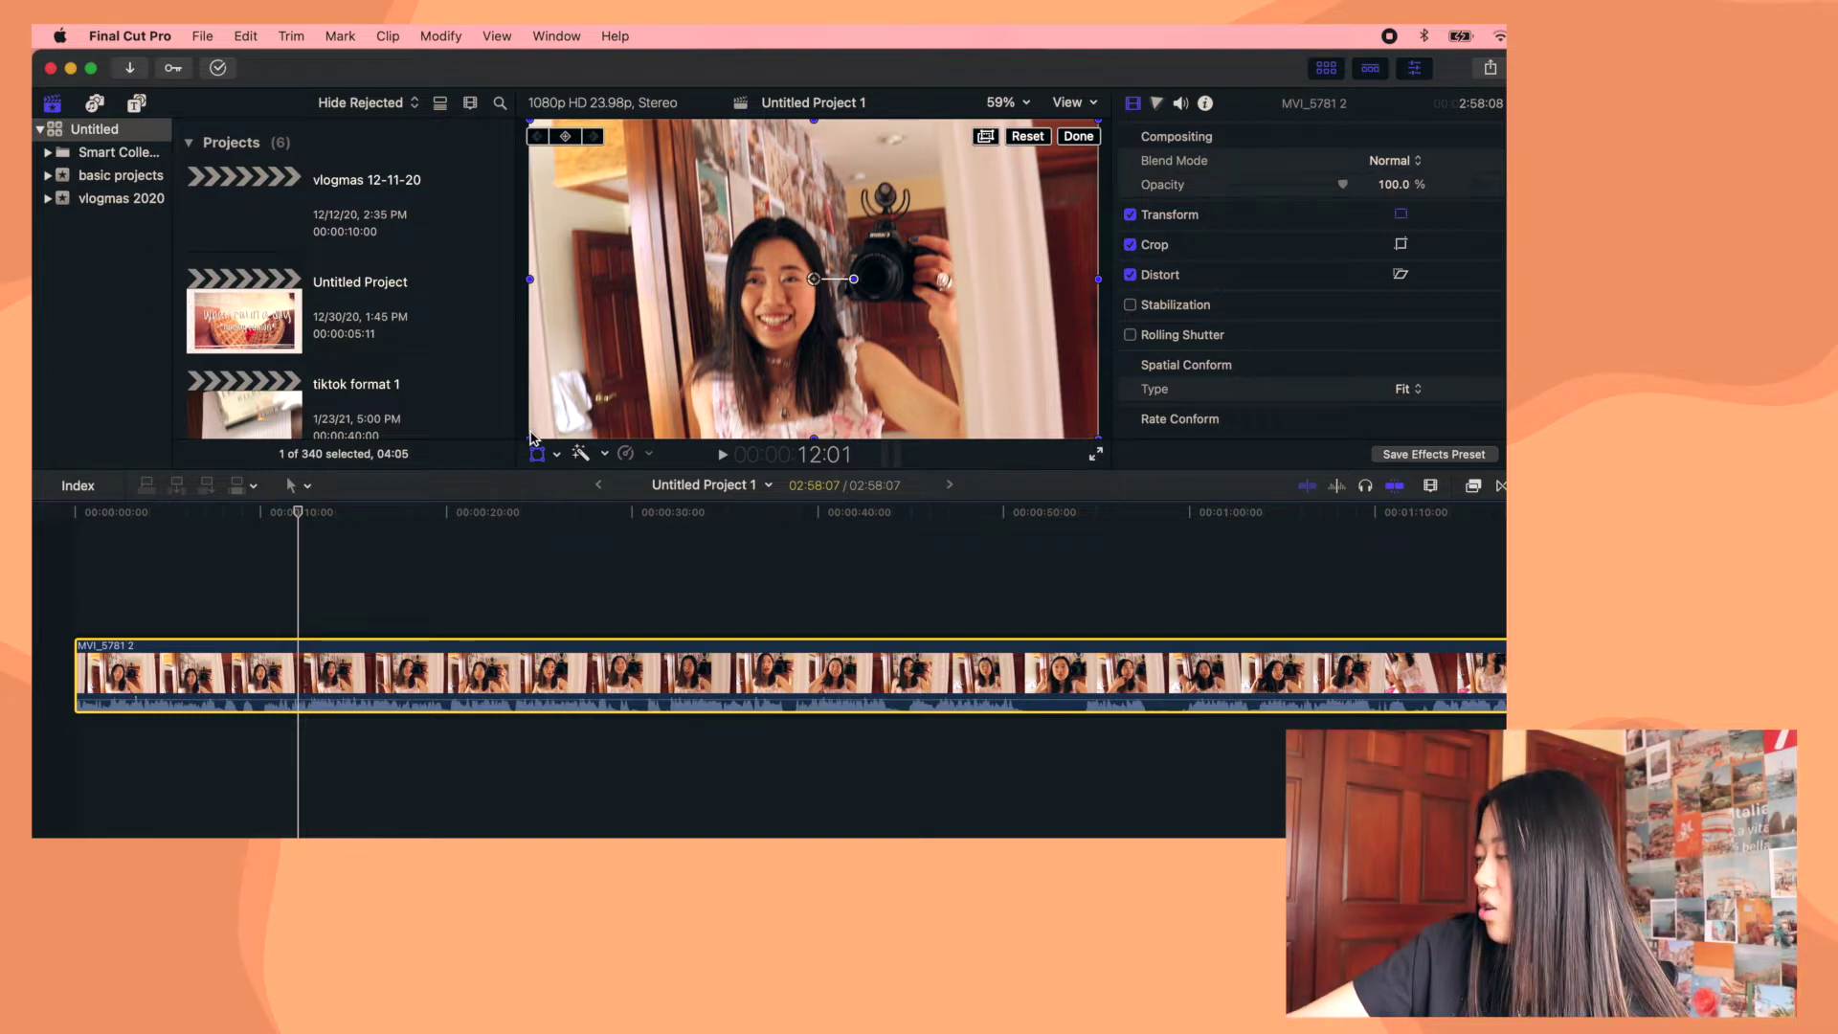
{"action": "mouse_move", "coordinate": [529, 437]}
{"action": "left_mouse_down"}
{"action": "mouse_move", "coordinate": [402, 623]}
{"action": "mouse_move", "coordinate": [722, 234]}
{"action": "mouse_move", "coordinate": [528, 467]}
{"action": "left_mouse_up"}
{"action": "left_click_drag", "start_coordinate": [528, 468], "coordinate": [562, 460]}
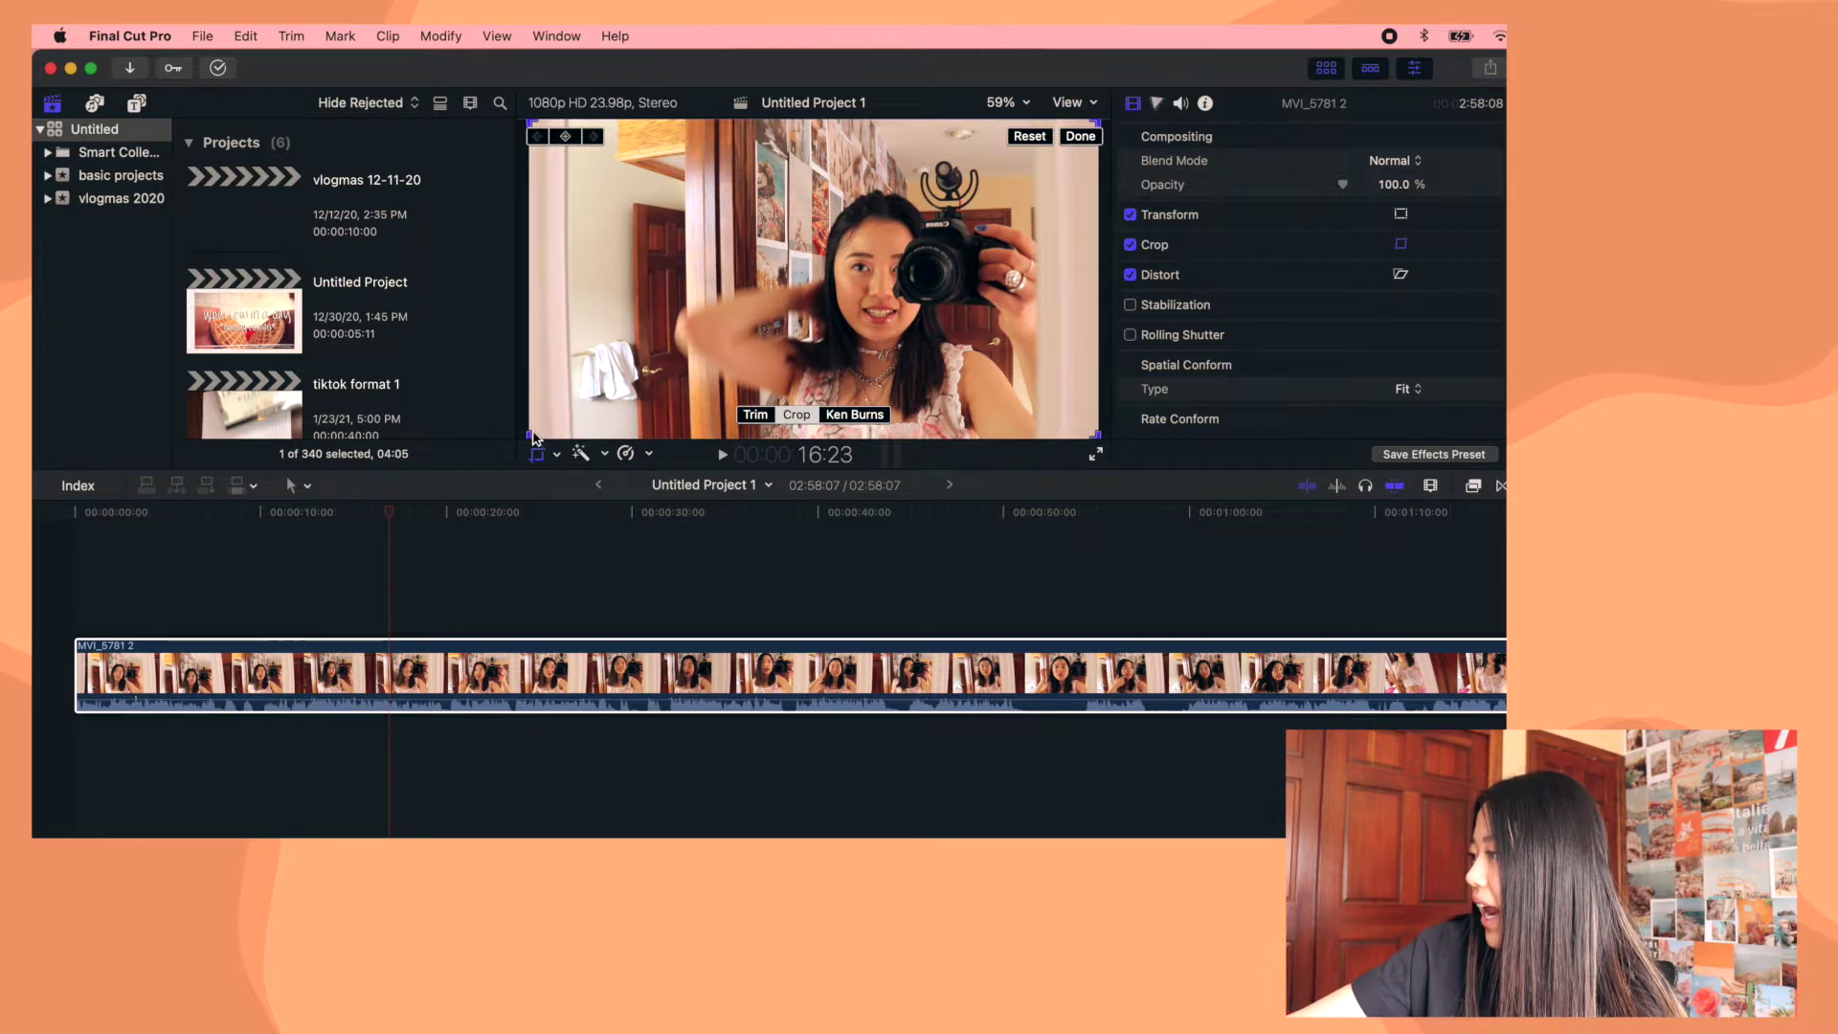
Crop in on the frame edges and place the title above the clip near 8 seconds
{"action": "left_click_drag", "start_coordinate": [533, 435], "coordinate": [632, 410]}
{"action": "left_click_drag", "start_coordinate": [823, 288], "coordinate": [803, 302]}
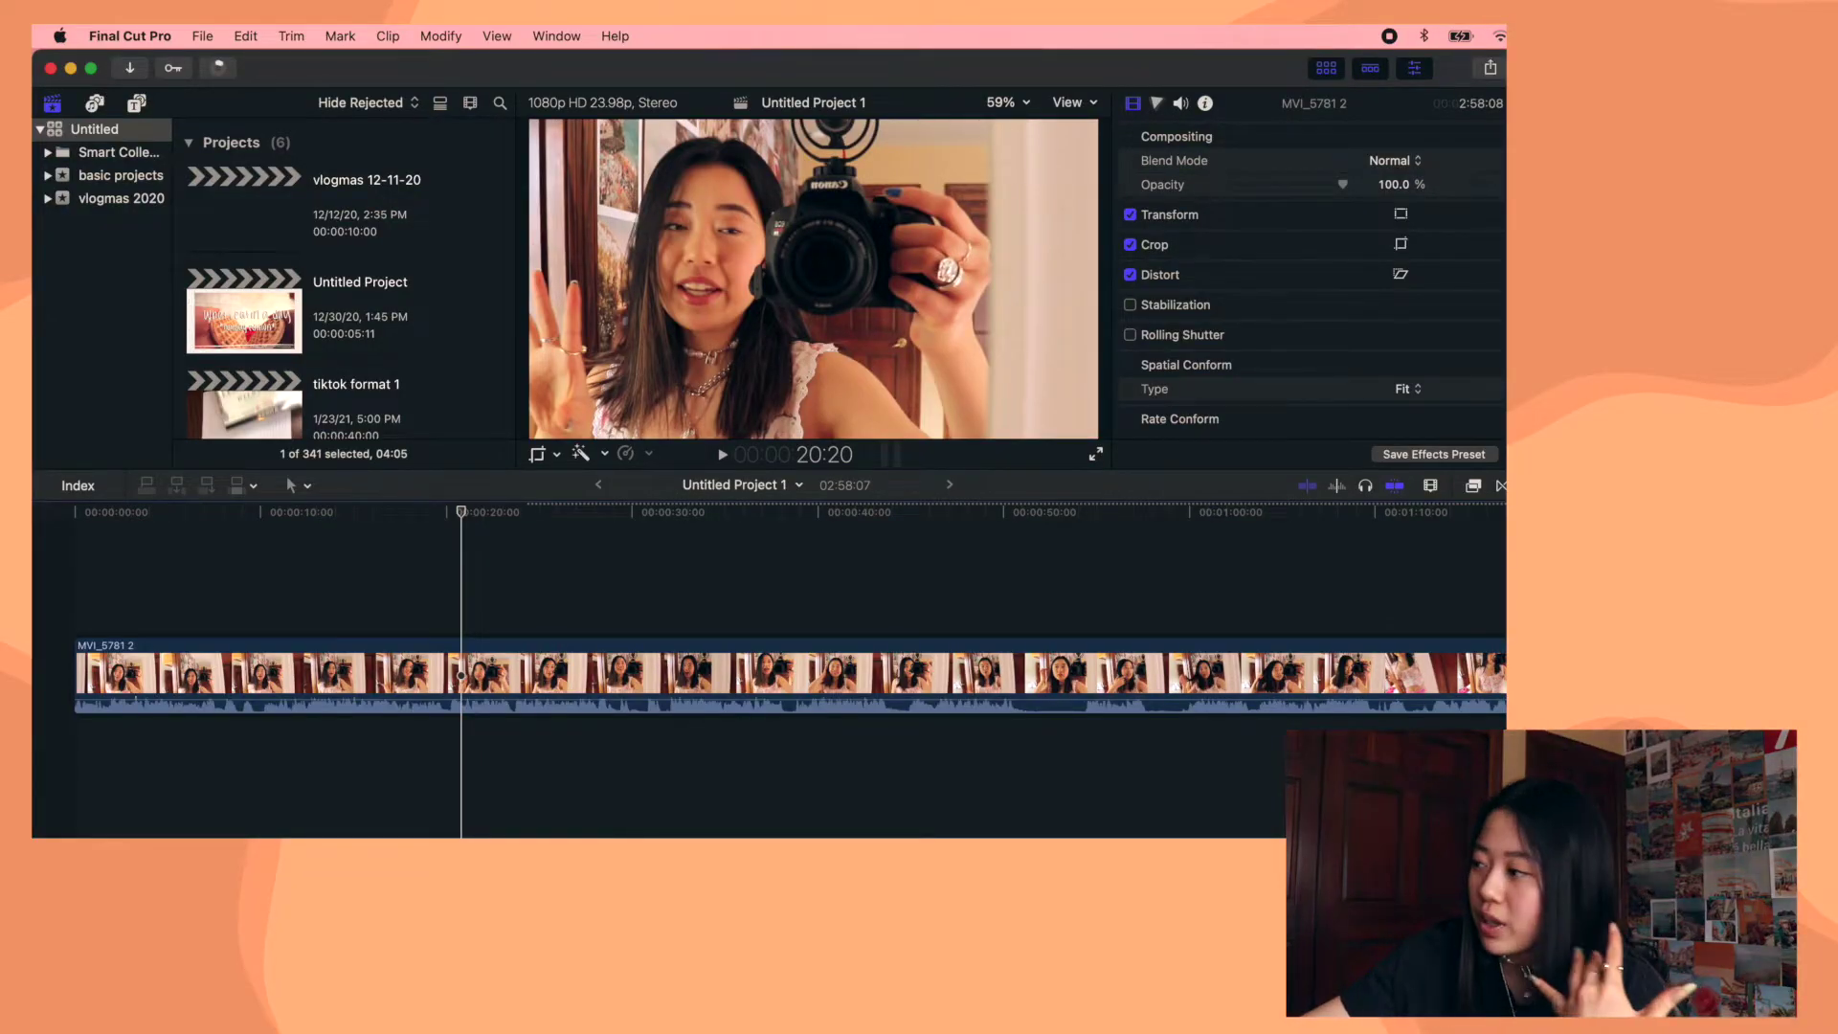
{"action": "left_click_drag", "start_coordinate": [440, 766], "coordinate": [240, 612]}
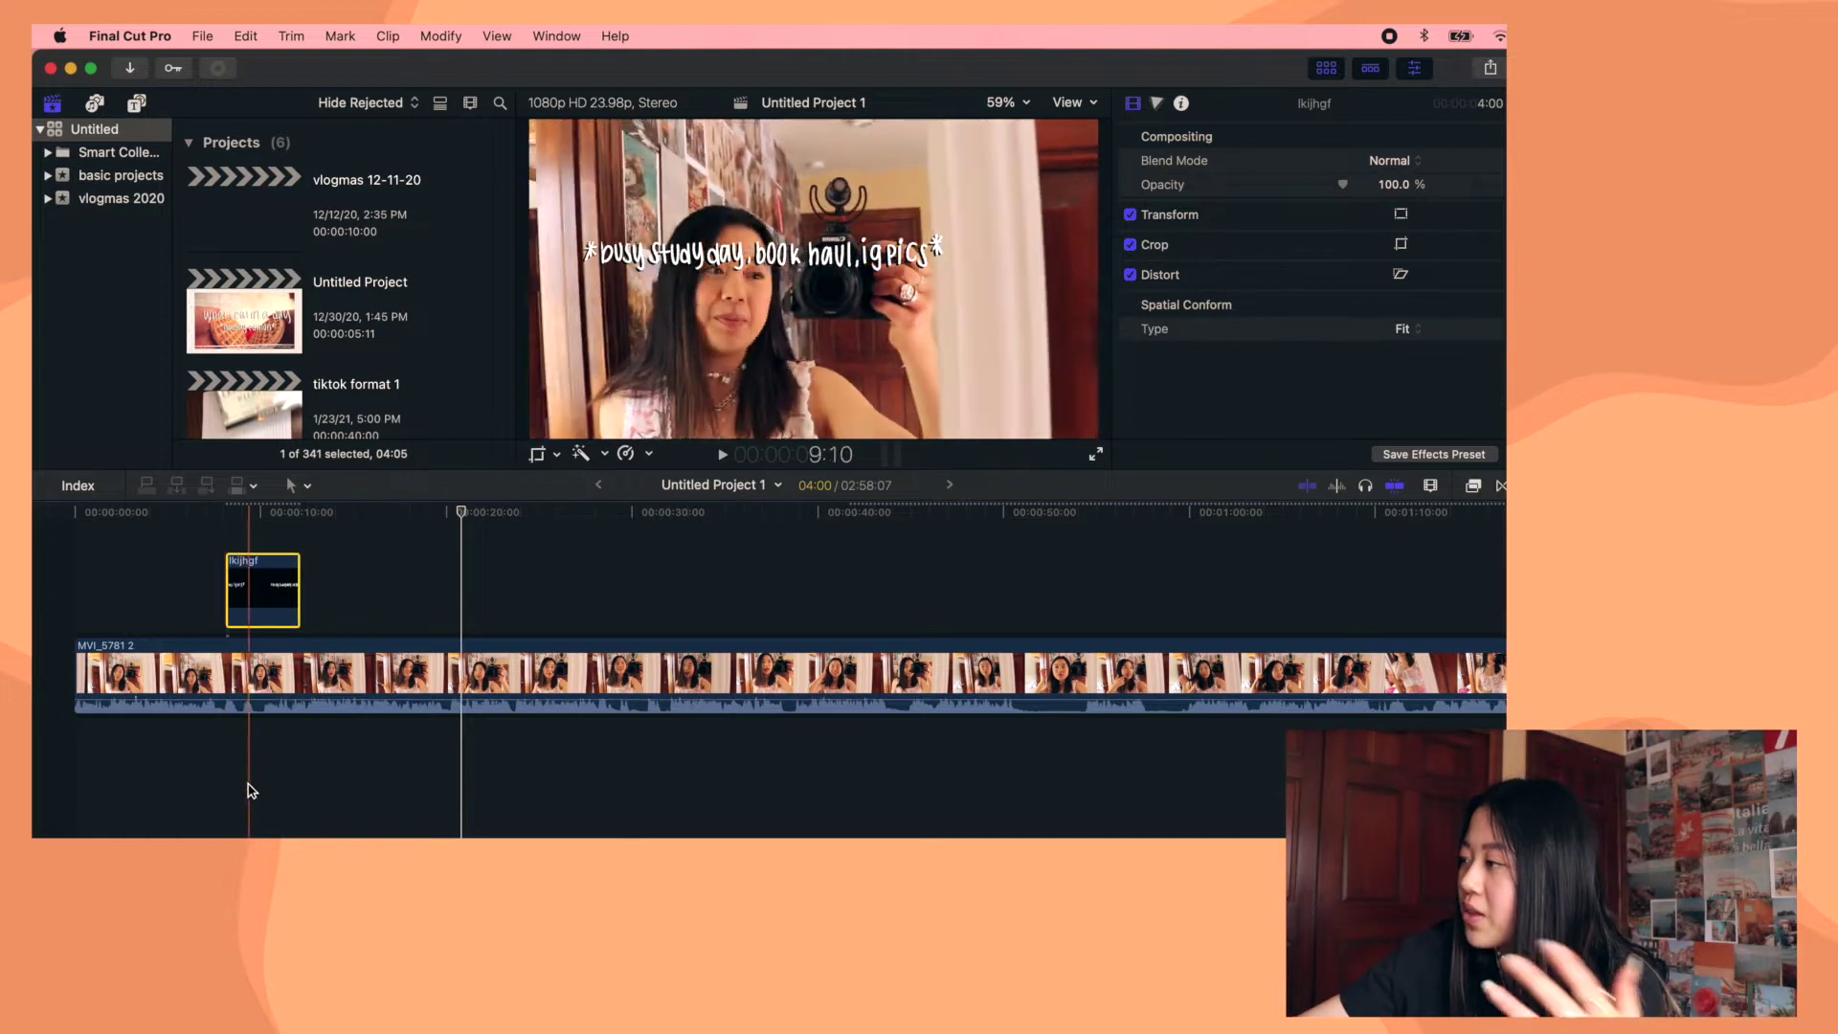
Stack the 1010 sticker and a photo above the clip, shrinking the photo into the top-right corner
{"action": "left_click_drag", "start_coordinate": [249, 790], "coordinate": [456, 624]}
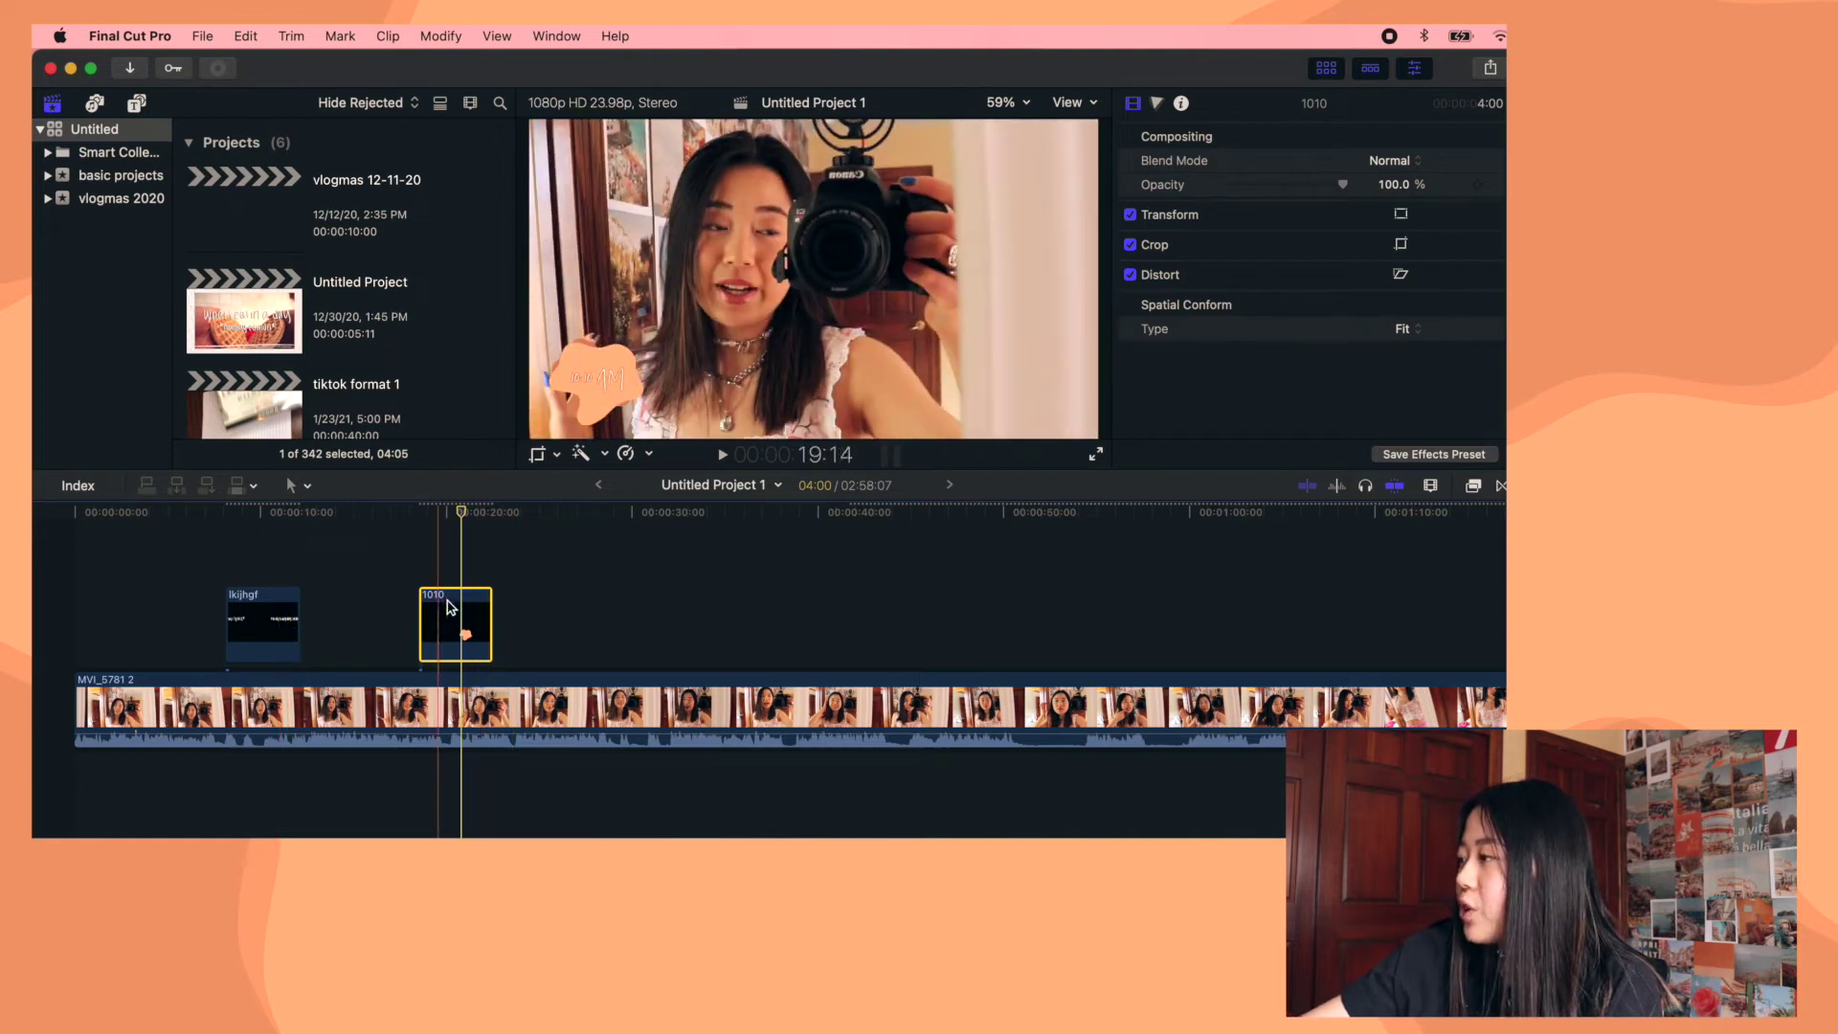
{"action": "left_click_drag", "start_coordinate": [472, 620], "coordinate": [270, 543]}
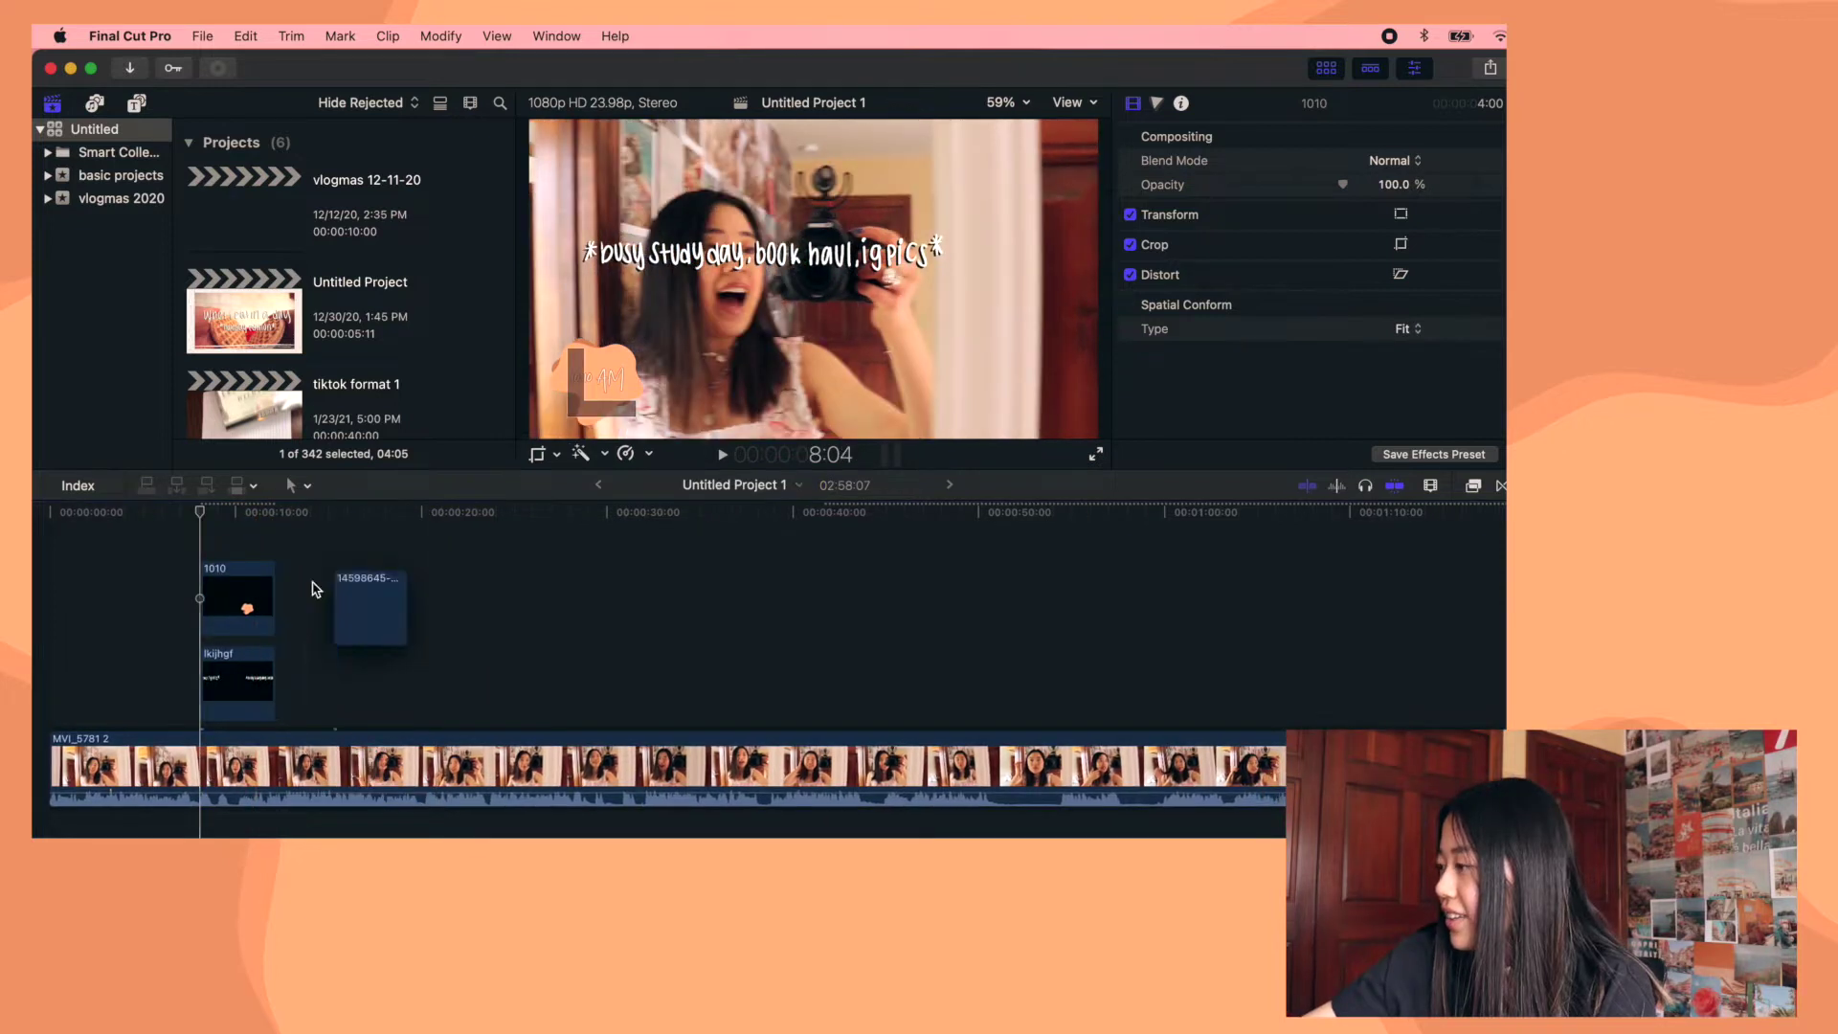
{"action": "left_click_drag", "start_coordinate": [316, 589], "coordinate": [212, 537]}
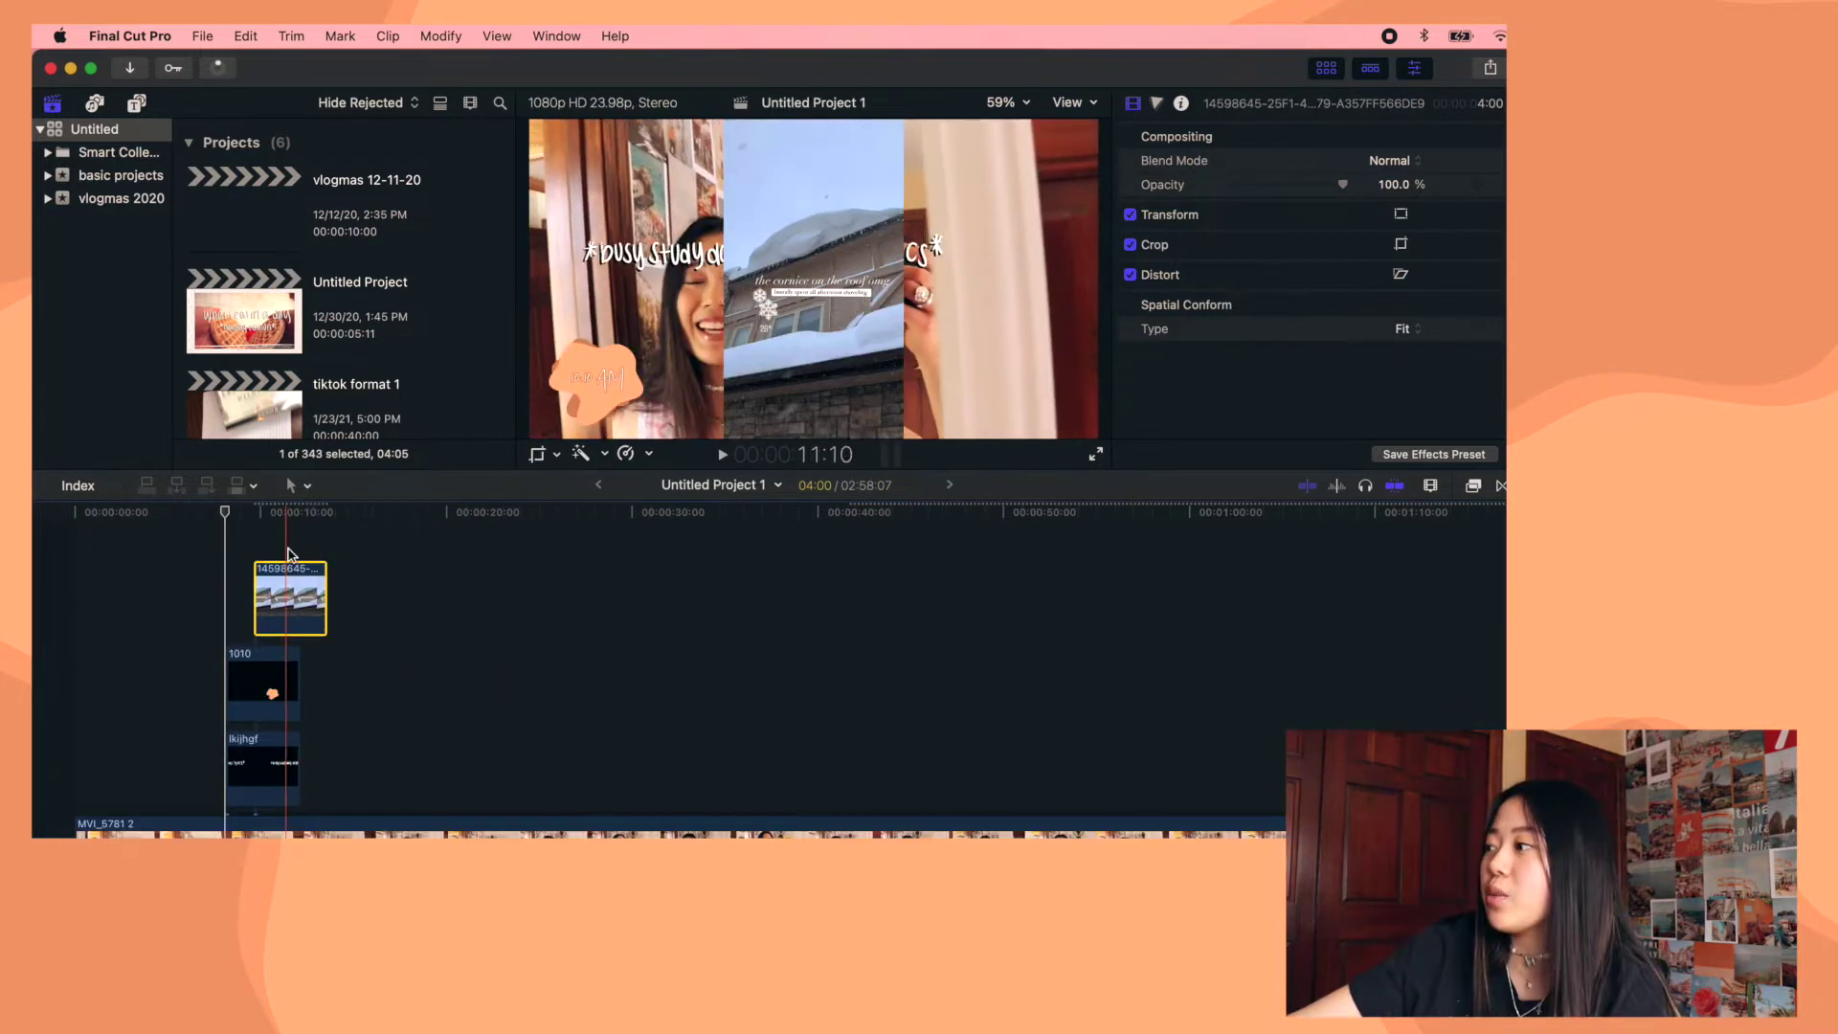
{"action": "left_click", "coordinate": [293, 534]}
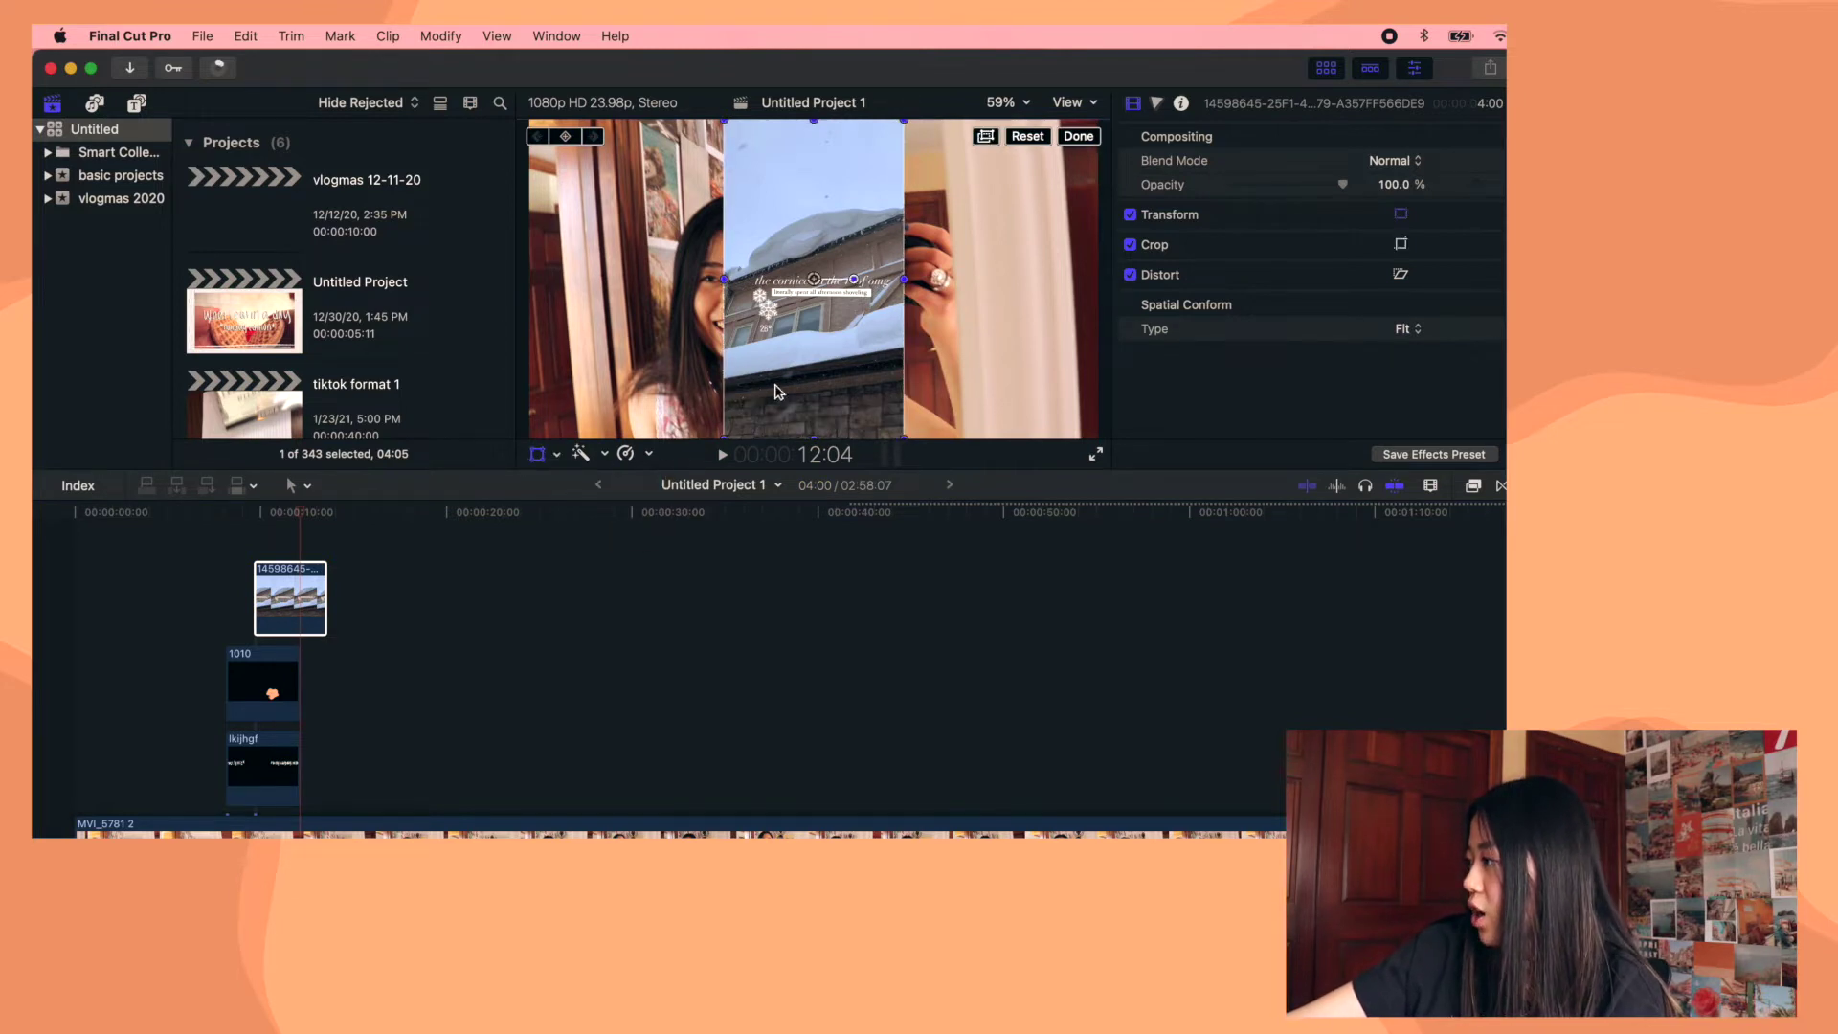
{"action": "left_click_drag", "start_coordinate": [728, 436], "coordinate": [763, 398]}
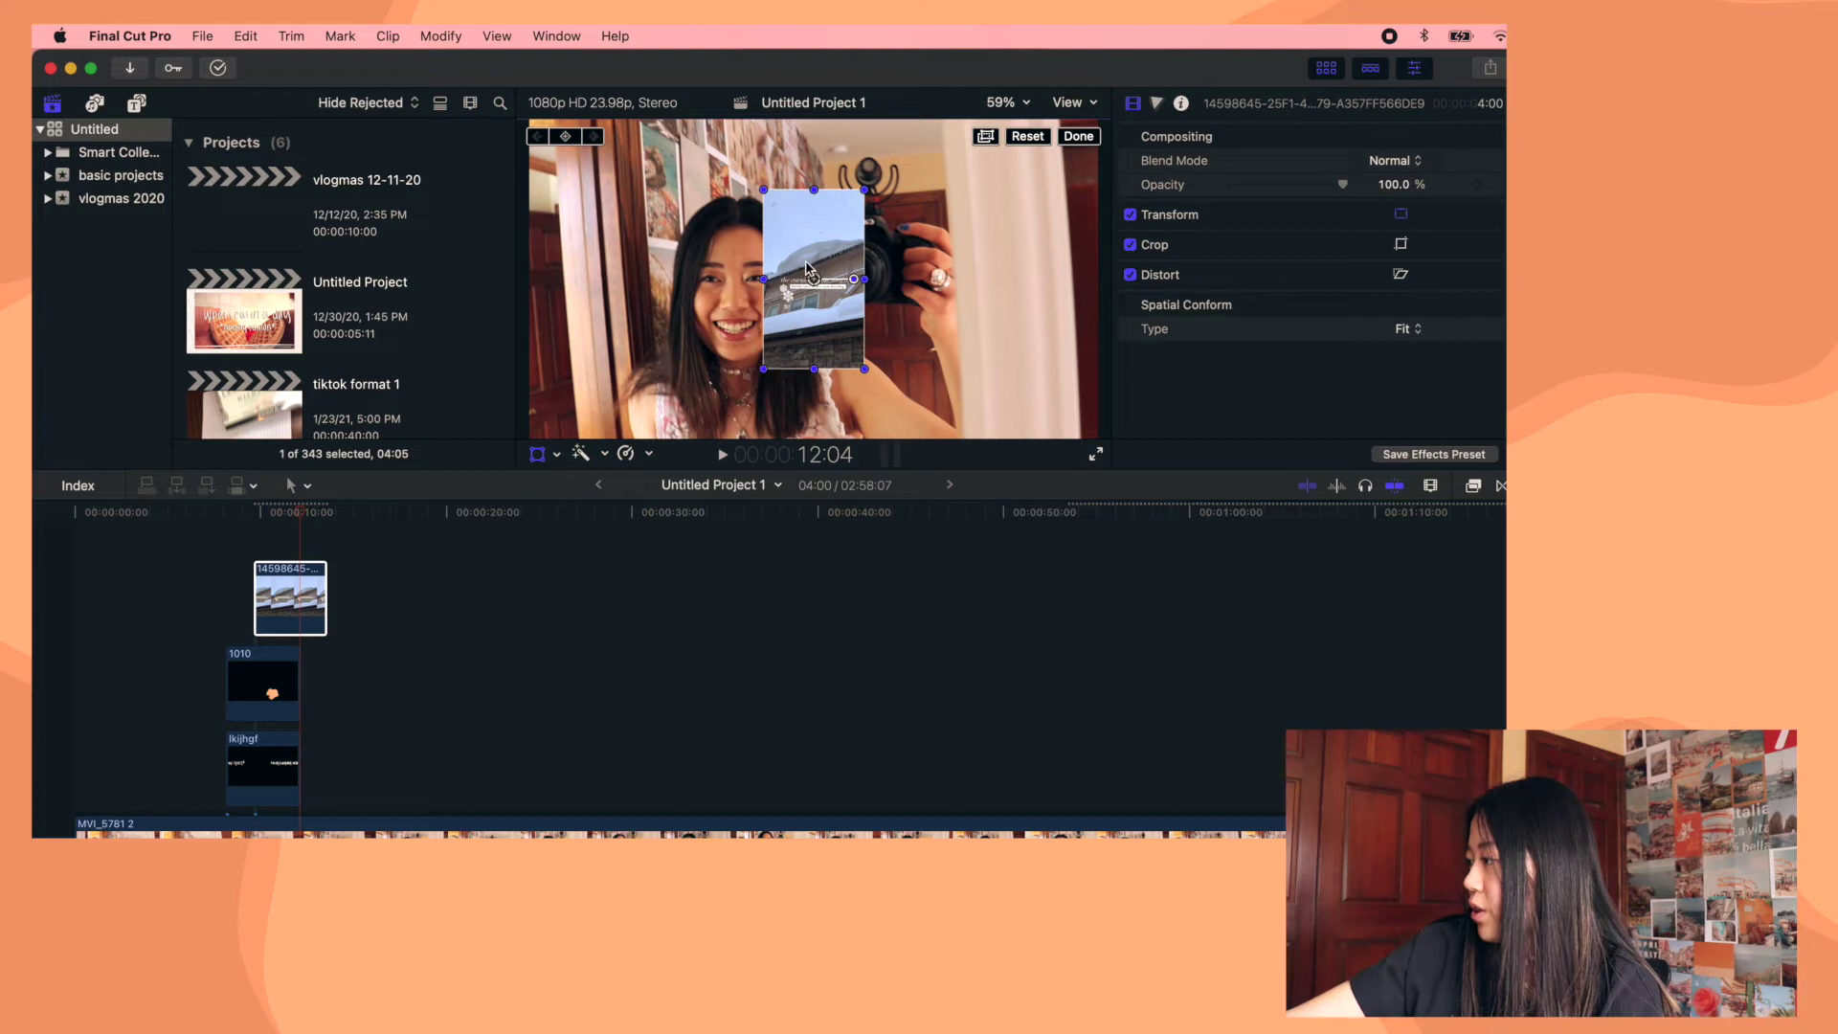
{"action": "left_click_drag", "start_coordinate": [852, 275], "coordinate": [1040, 216]}
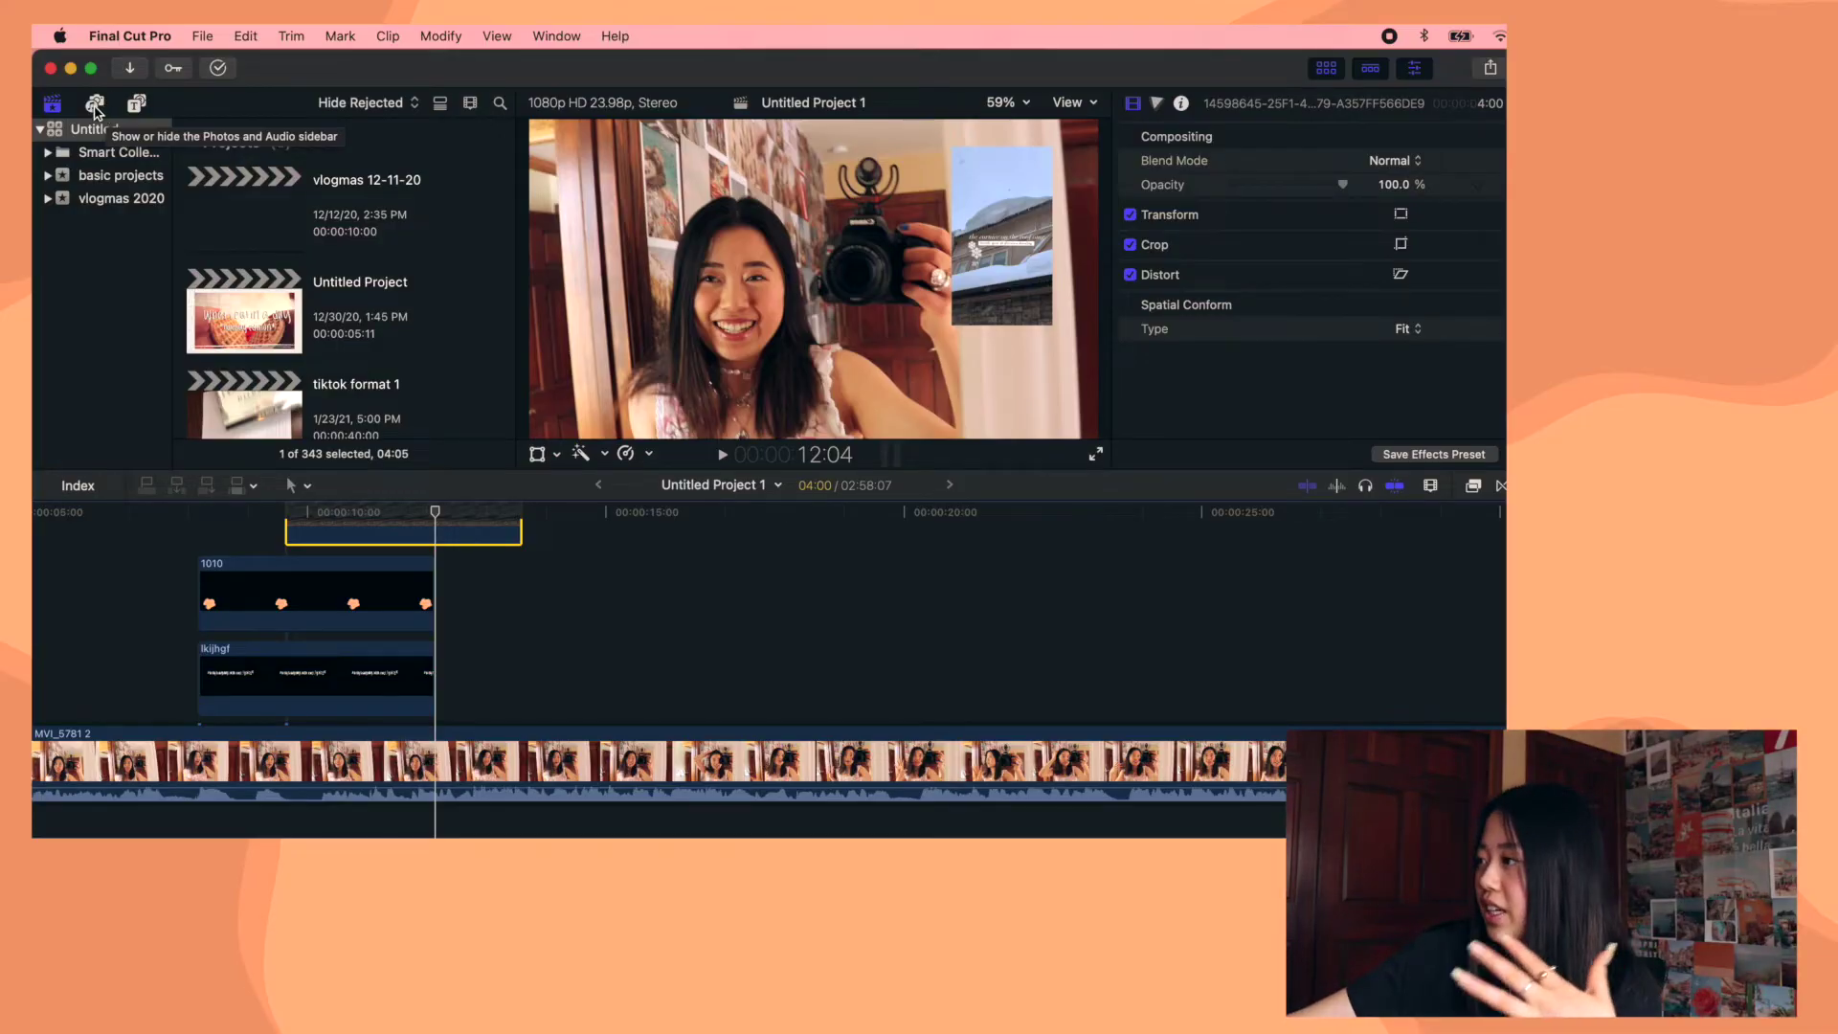
Show the Photos and Audio sources and browse the music library
{"action": "left_click", "coordinate": [95, 101]}
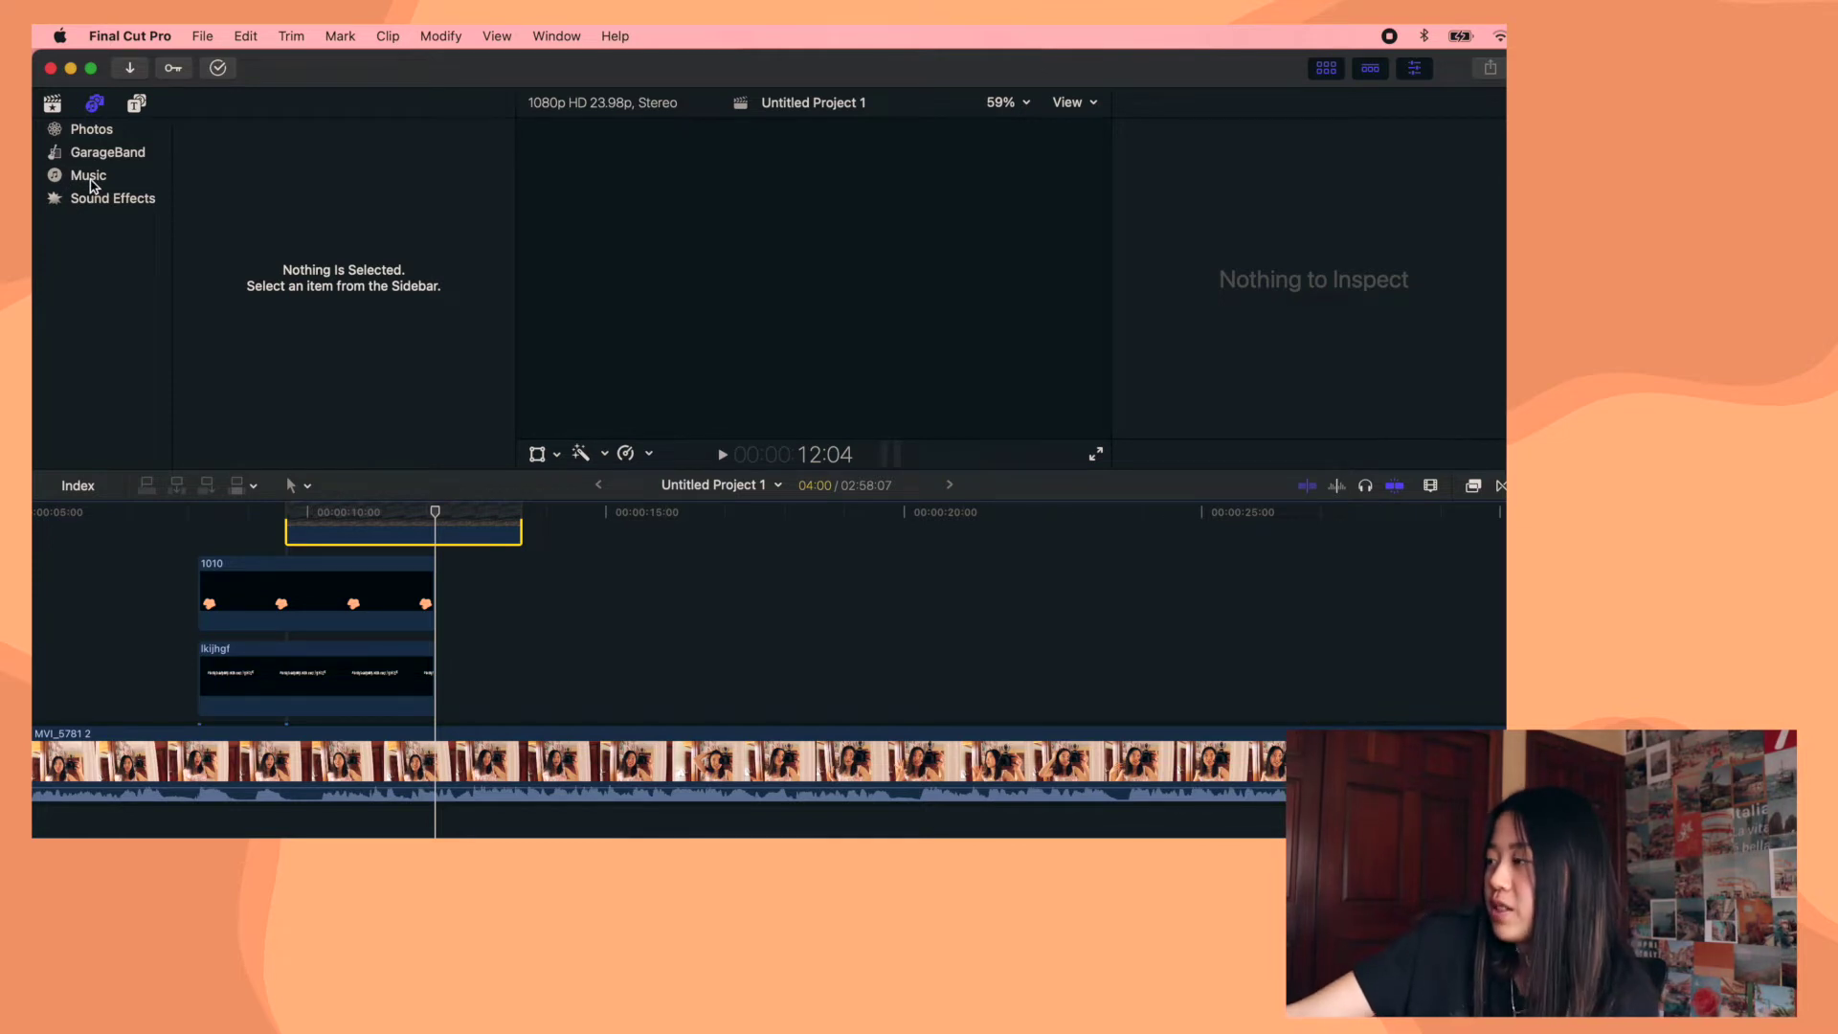
{"action": "left_click", "coordinate": [88, 178]}
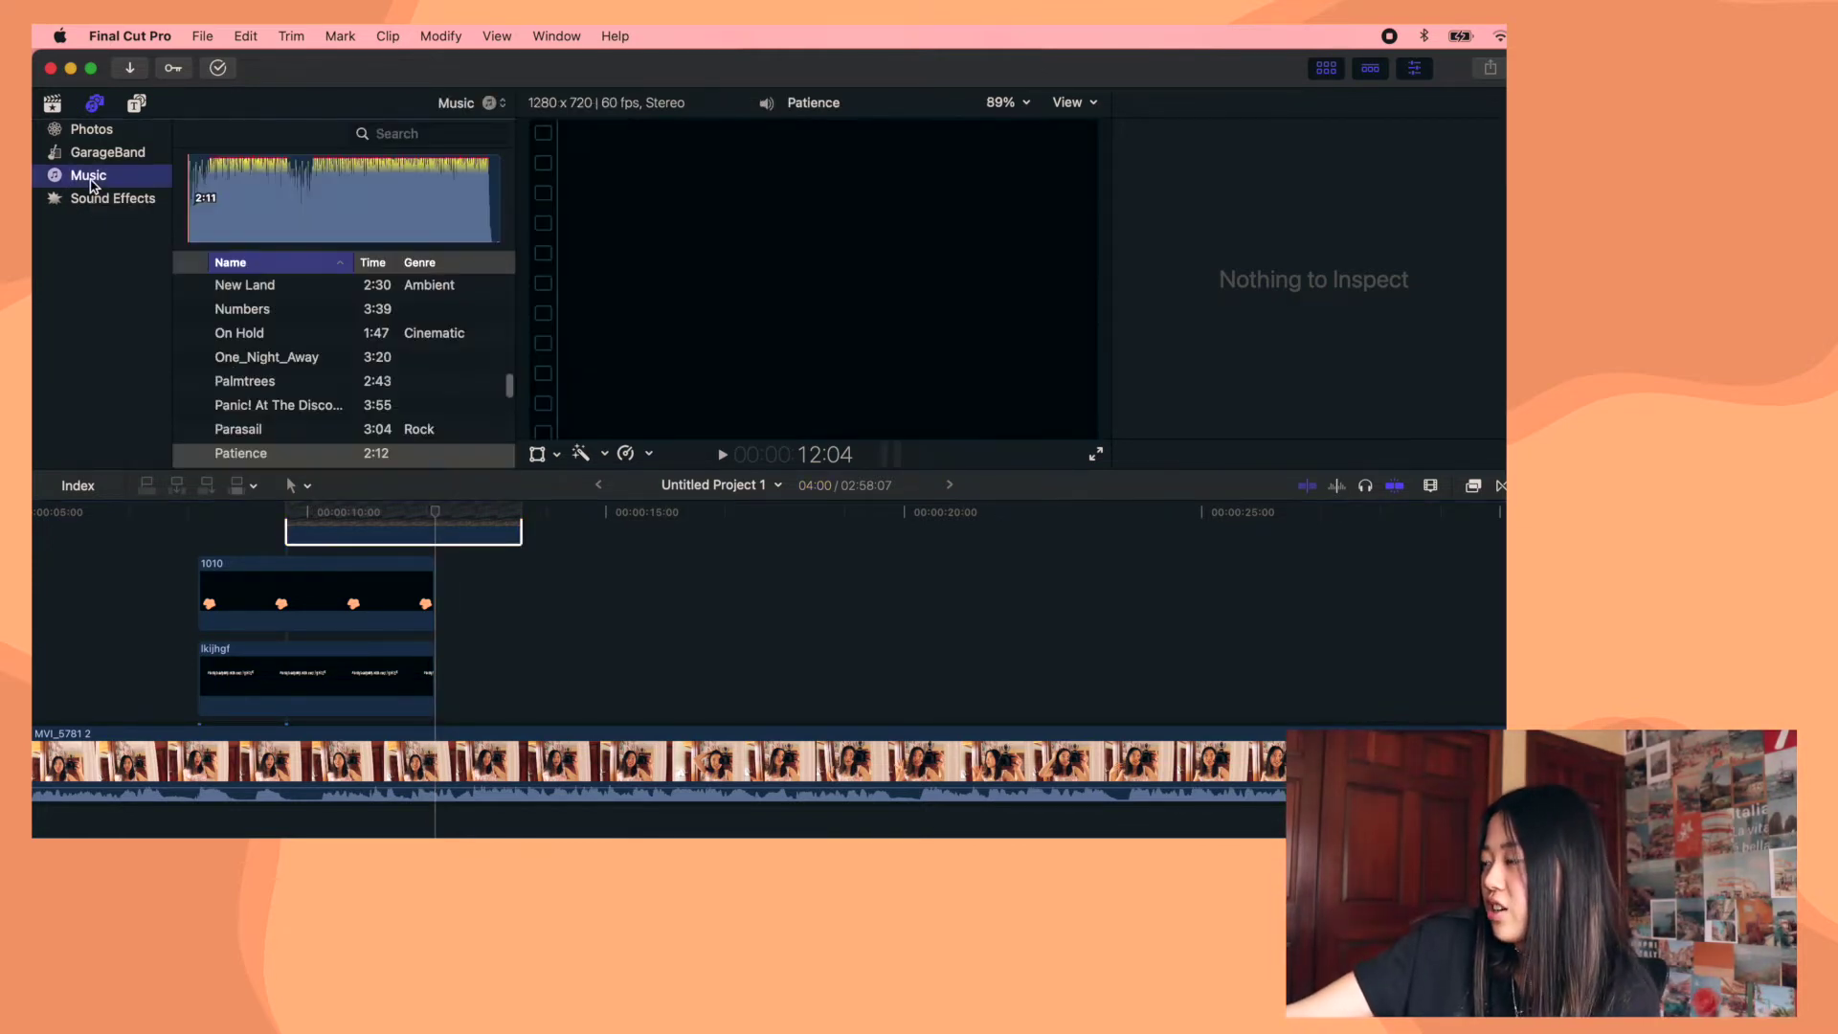
{"action": "scroll", "coordinate": [220, 402], "scroll_direction": "up", "scroll_amount": 5}
{"action": "scroll", "coordinate": [222, 388], "scroll_direction": "down", "scroll_amount": 5}
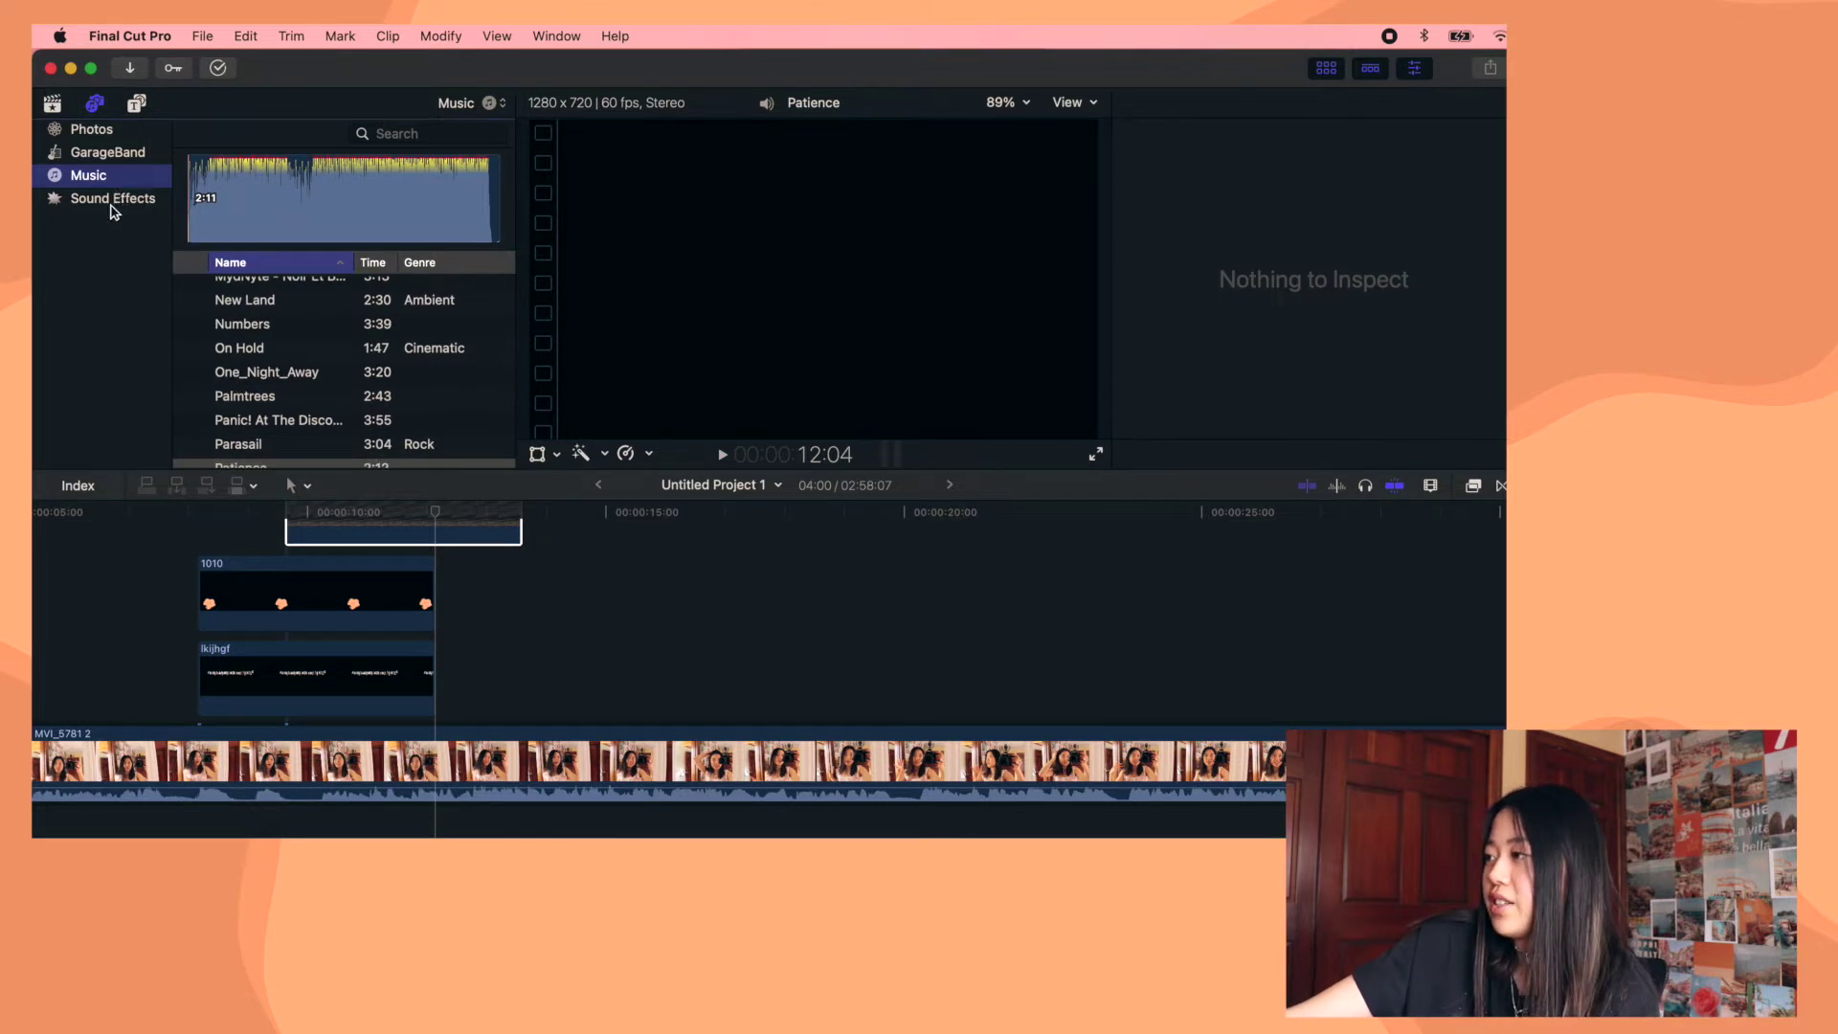
Preview the Crickets sound in Sound Effects, then go back to the music list
{"action": "left_click", "coordinate": [114, 203]}
{"action": "scroll", "coordinate": [235, 345], "scroll_direction": "down", "scroll_amount": 5}
{"action": "left_click", "coordinate": [239, 353]}
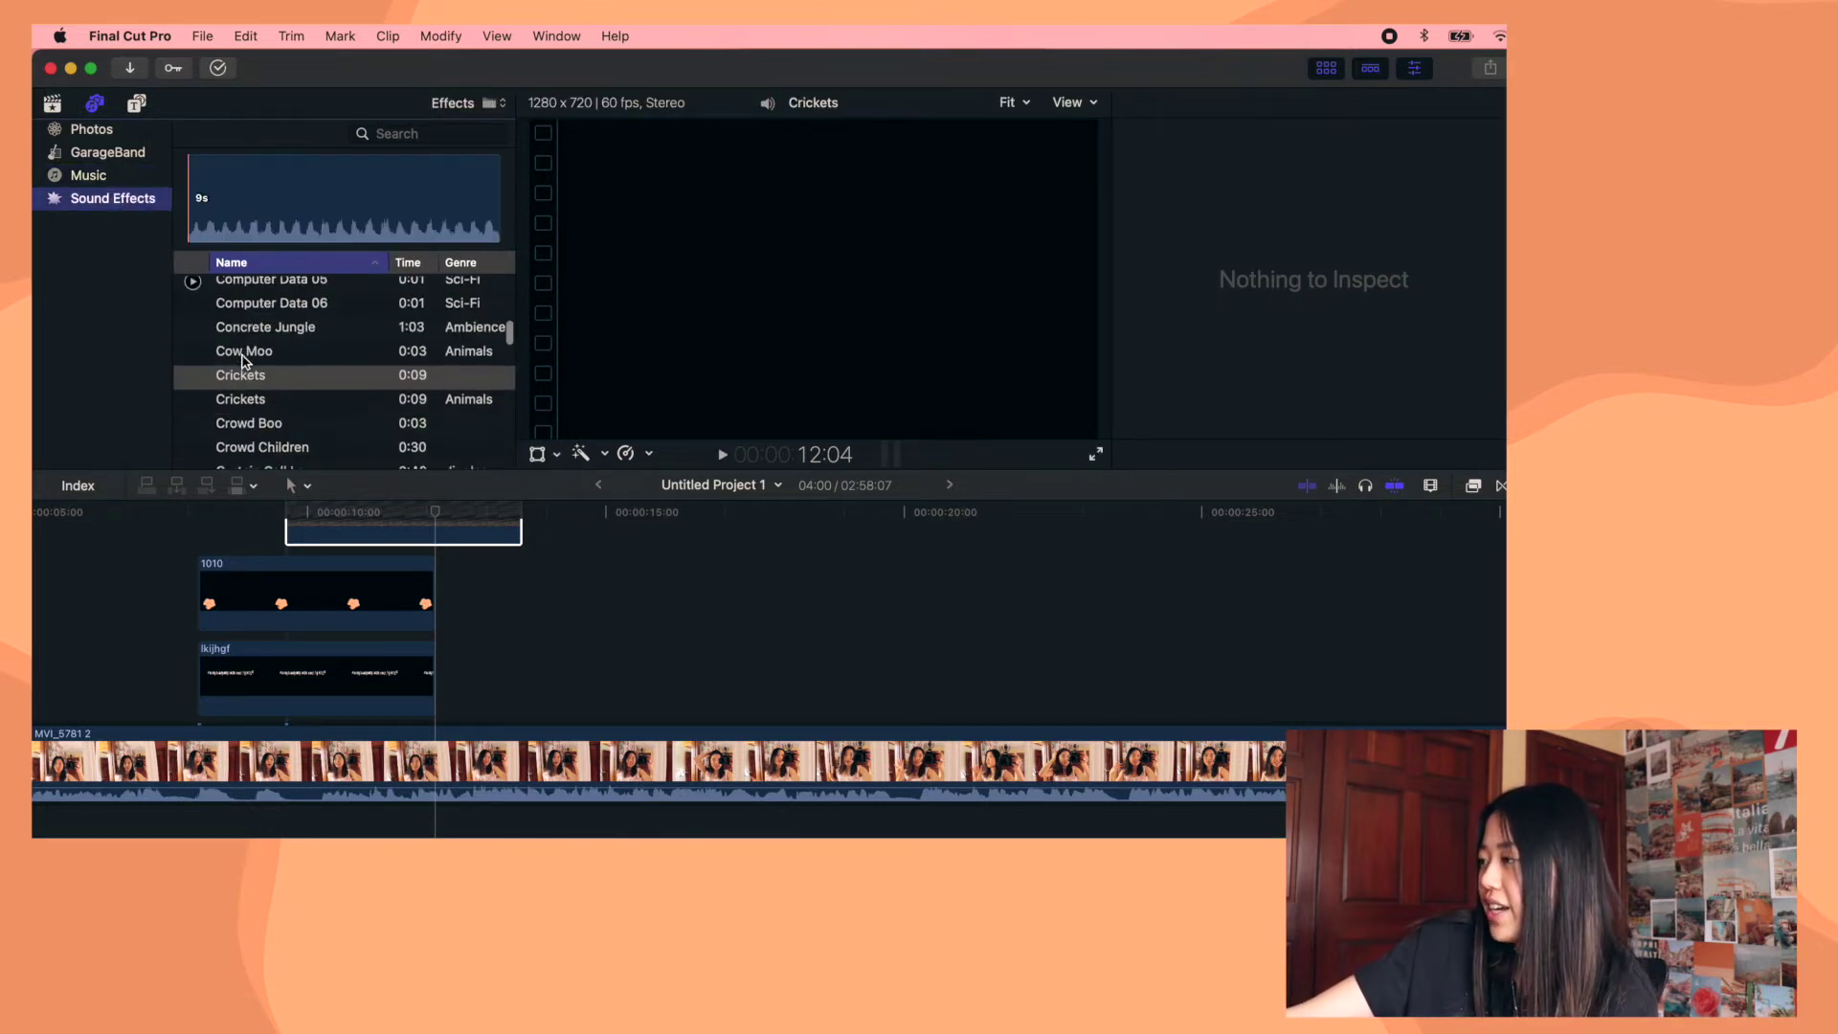
{"action": "scroll", "coordinate": [240, 356], "scroll_direction": "down", "scroll_amount": 15}
{"action": "scroll", "coordinate": [244, 360], "scroll_direction": "down", "scroll_amount": 1}
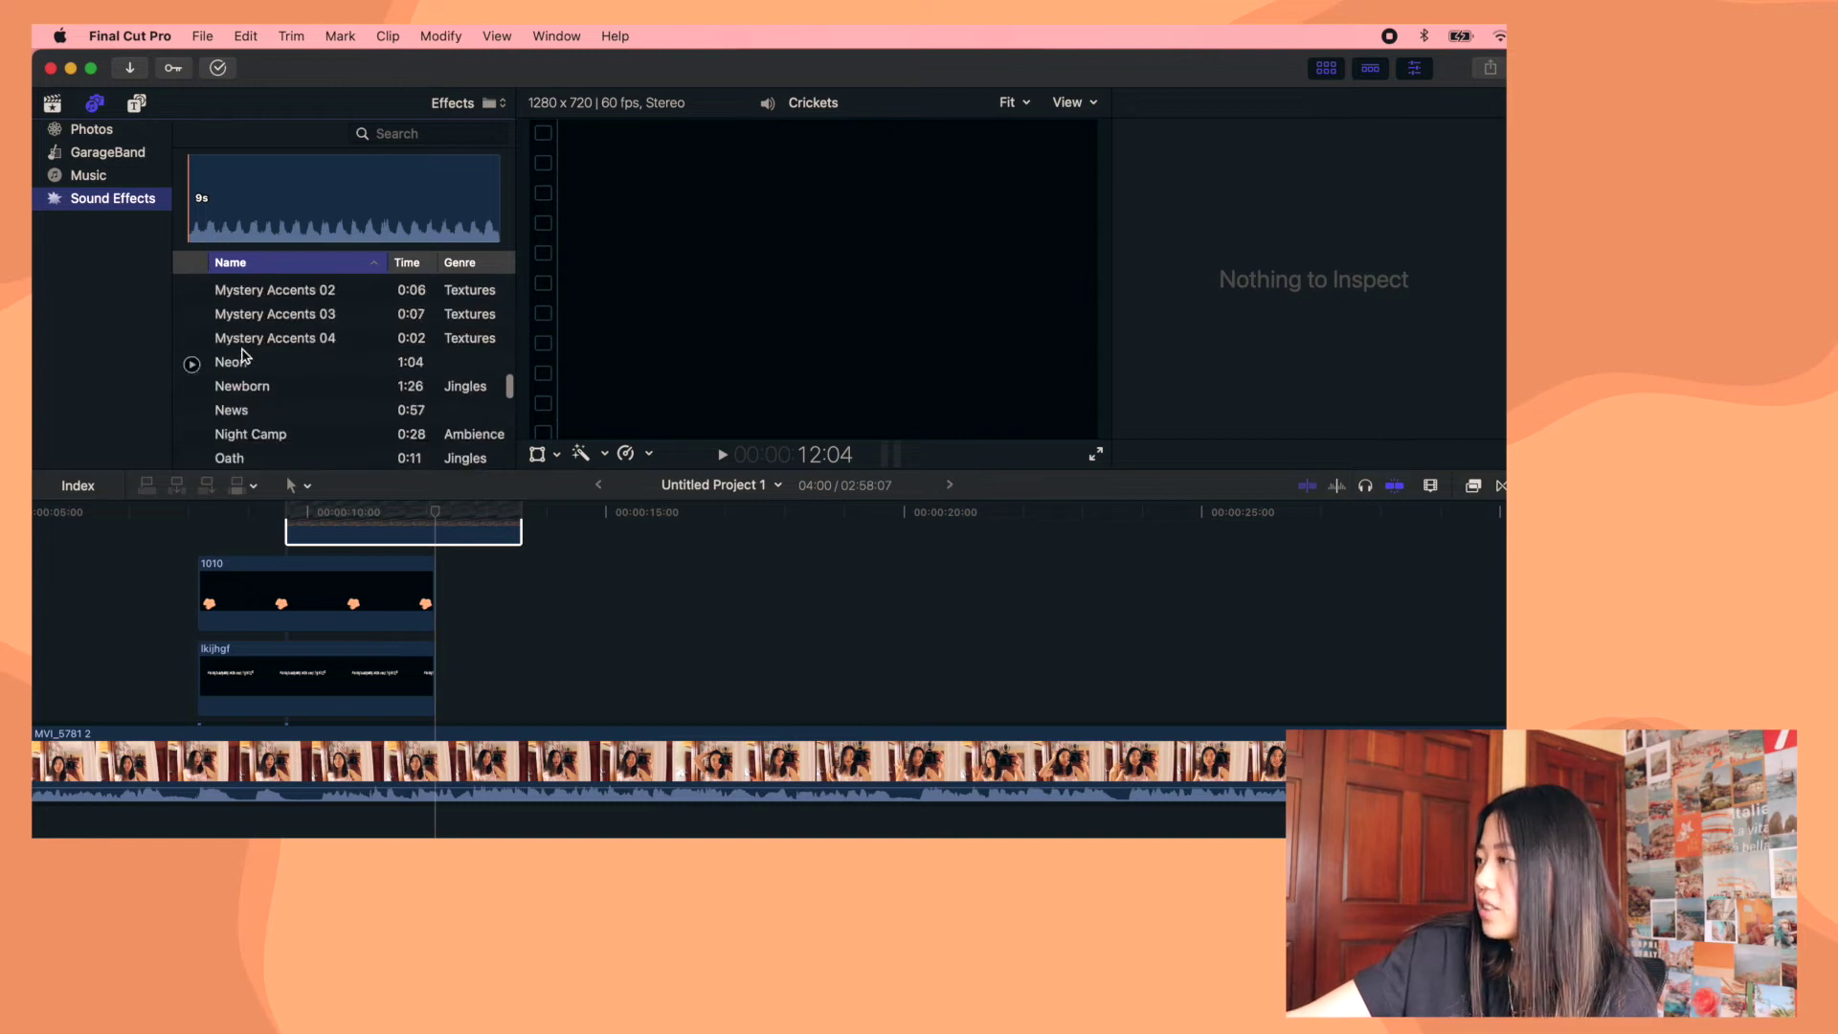
{"action": "left_click", "coordinate": [96, 176]}
{"action": "key", "text": "super+z"}
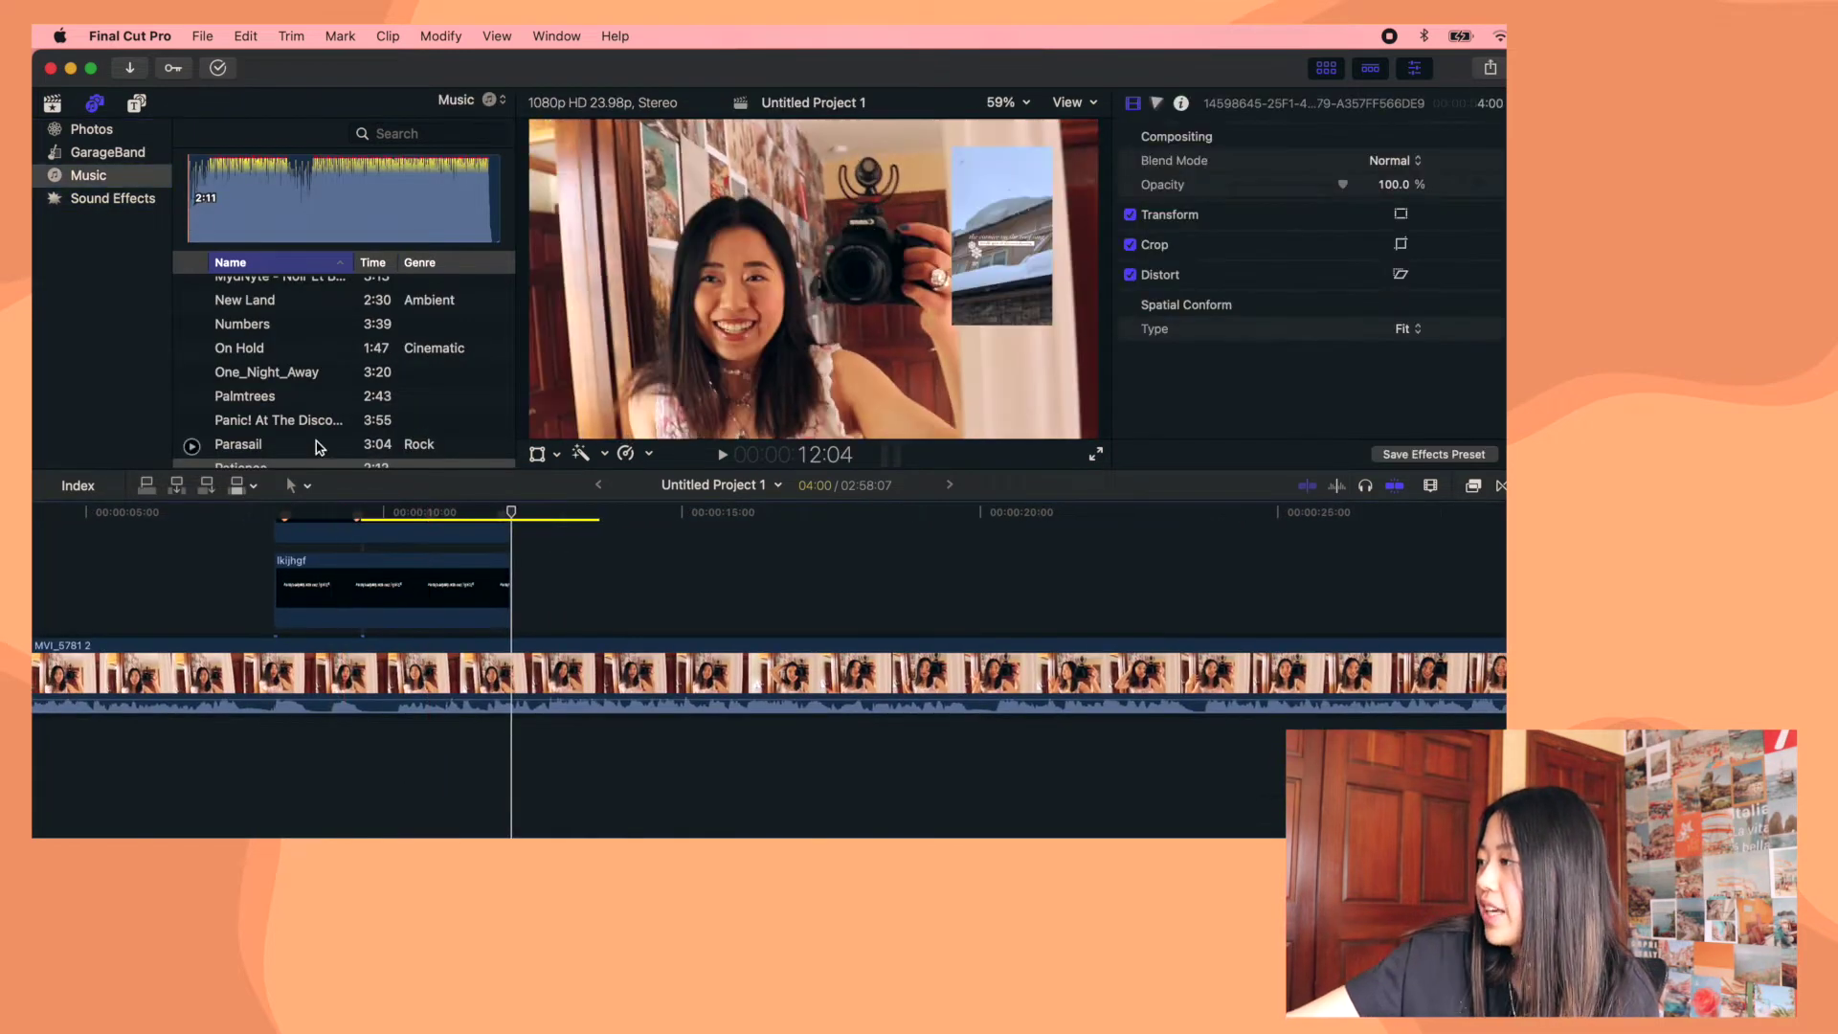
{"action": "key", "text": "super+1"}
Lay the On Hold track under the video at about -14.6 dB and park the playhead on the clip
{"action": "left_click_drag", "start_coordinate": [244, 348], "coordinate": [197, 775]}
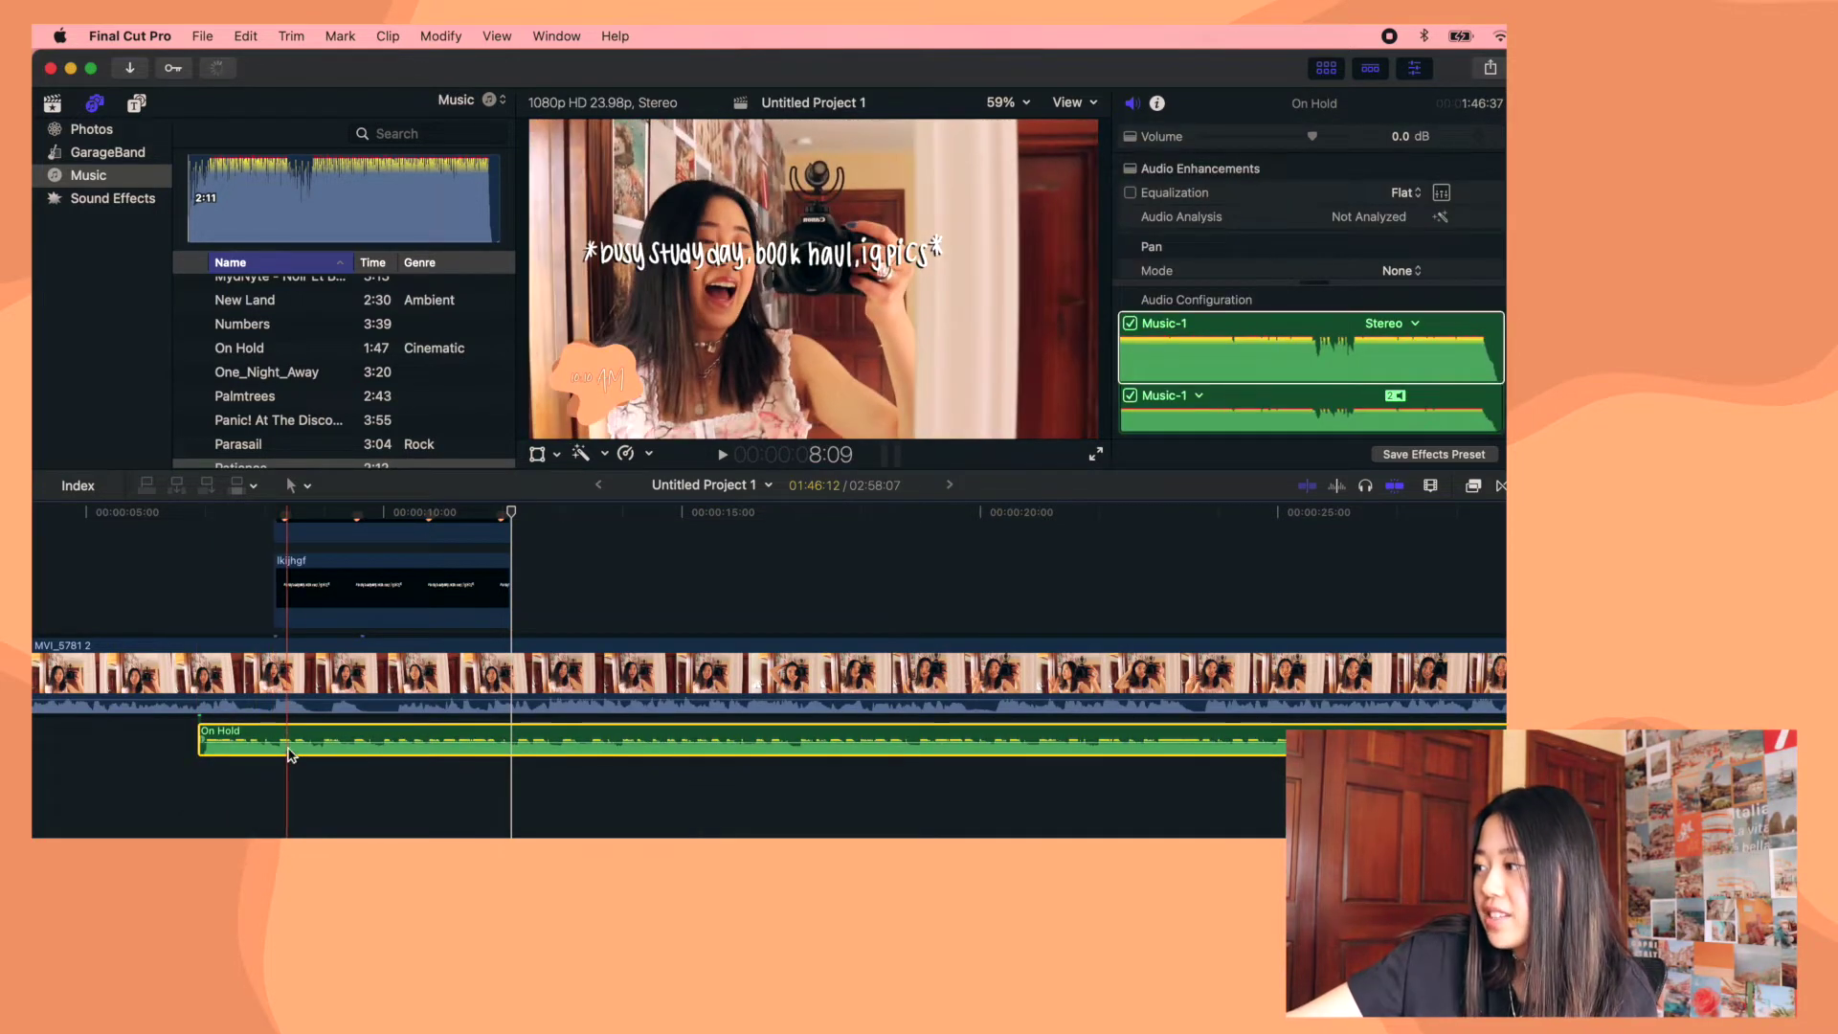
{"action": "left_click_drag", "start_coordinate": [287, 733], "coordinate": [287, 725]}
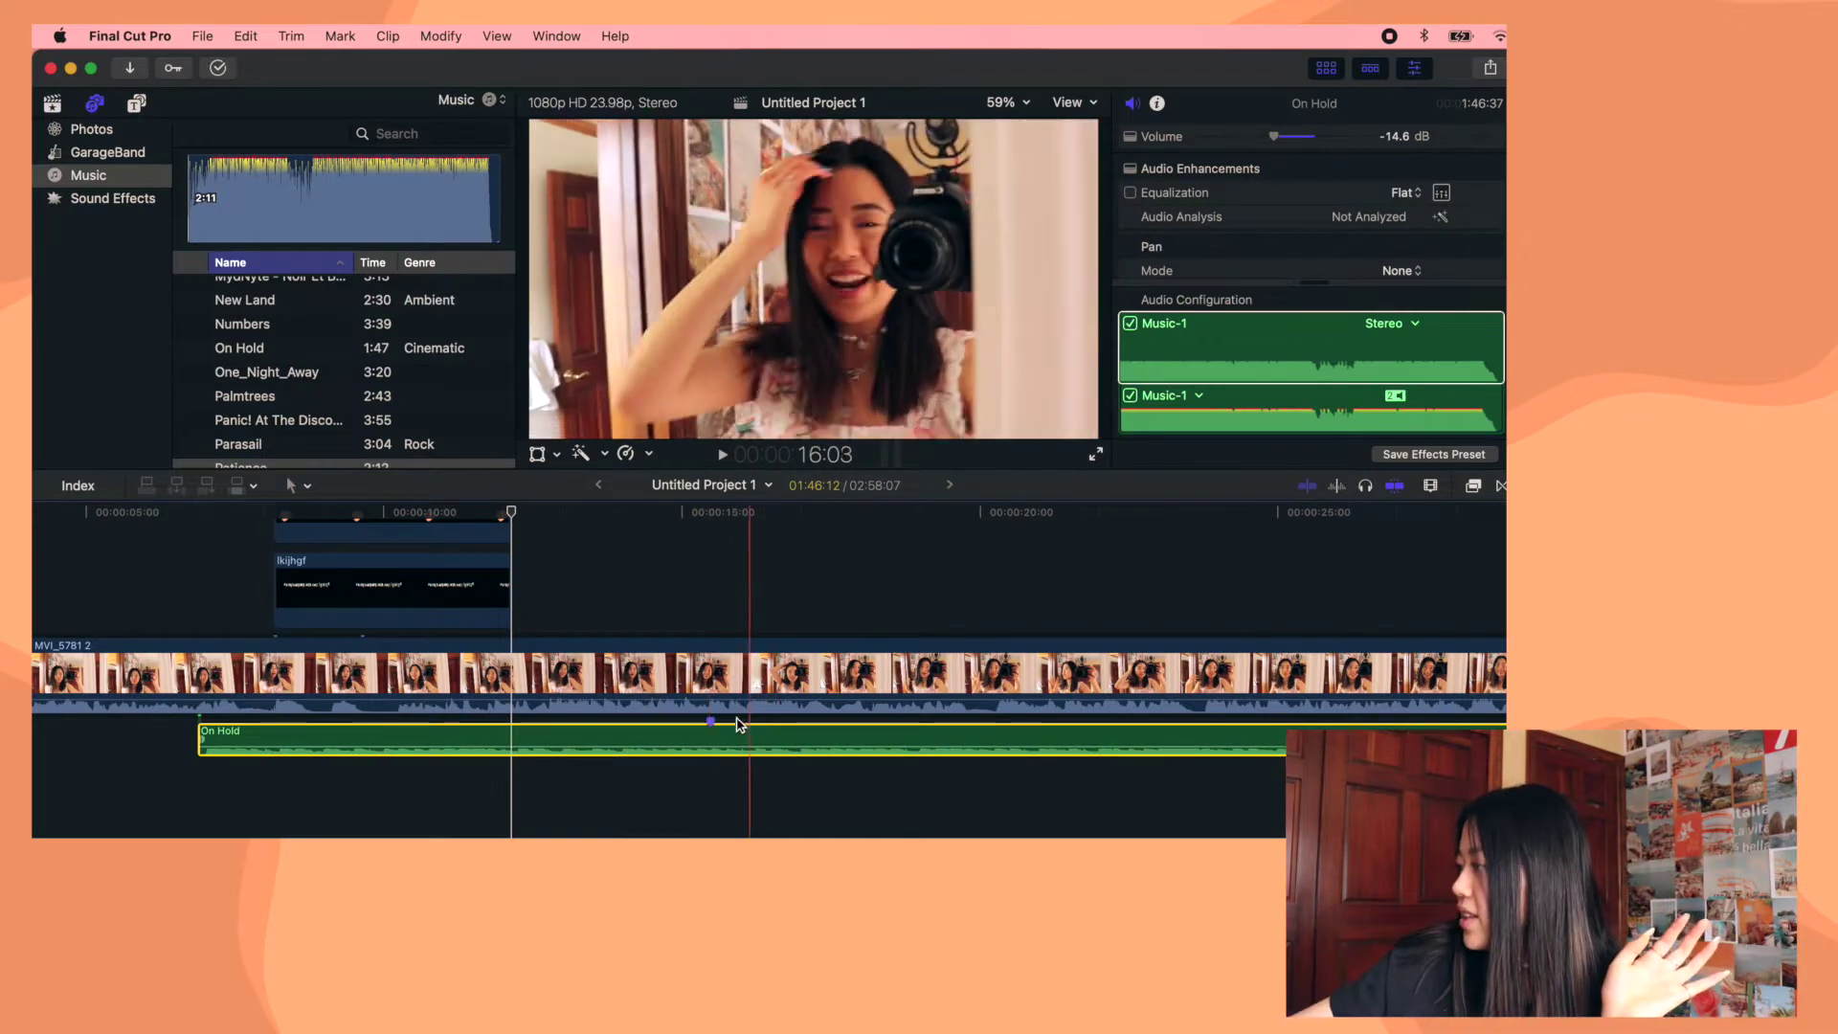
{"action": "left_click", "coordinate": [714, 780]}
Rename the 15:11 marker 'come back' and turn it into a to-do
{"action": "double_click", "coordinate": [712, 720]}
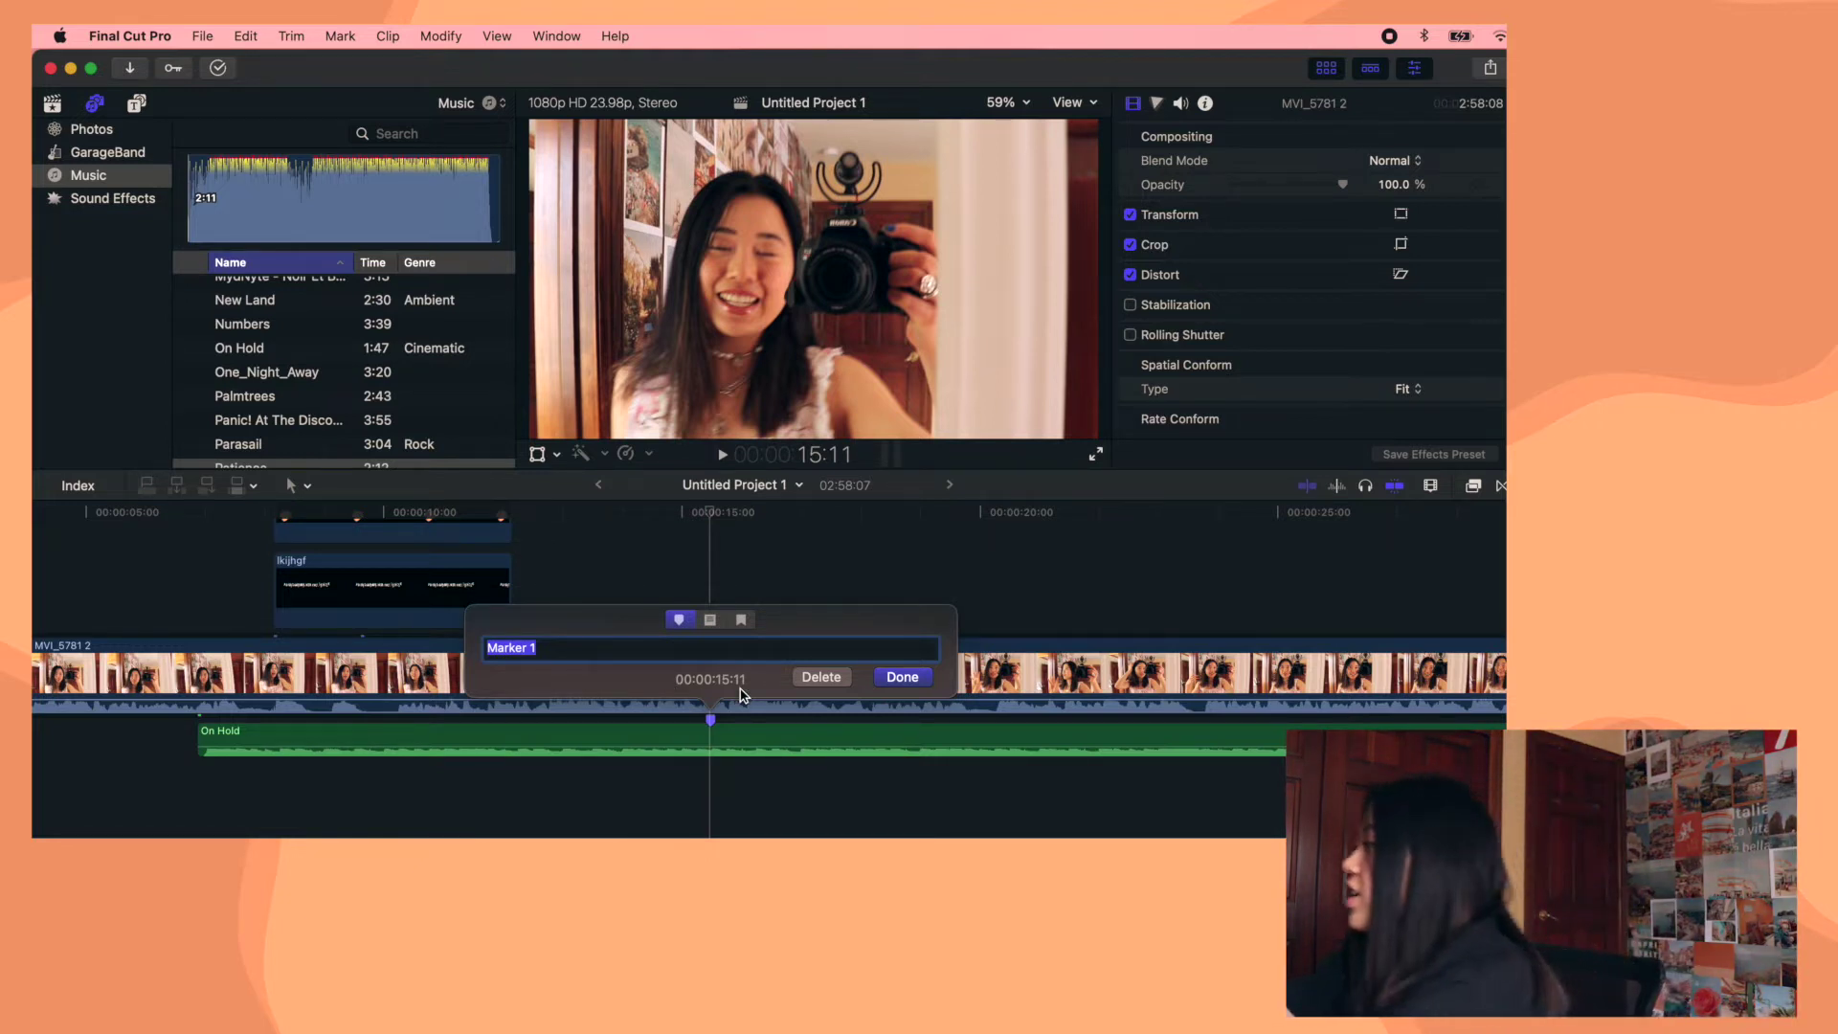
{"action": "type", "text": "d"}
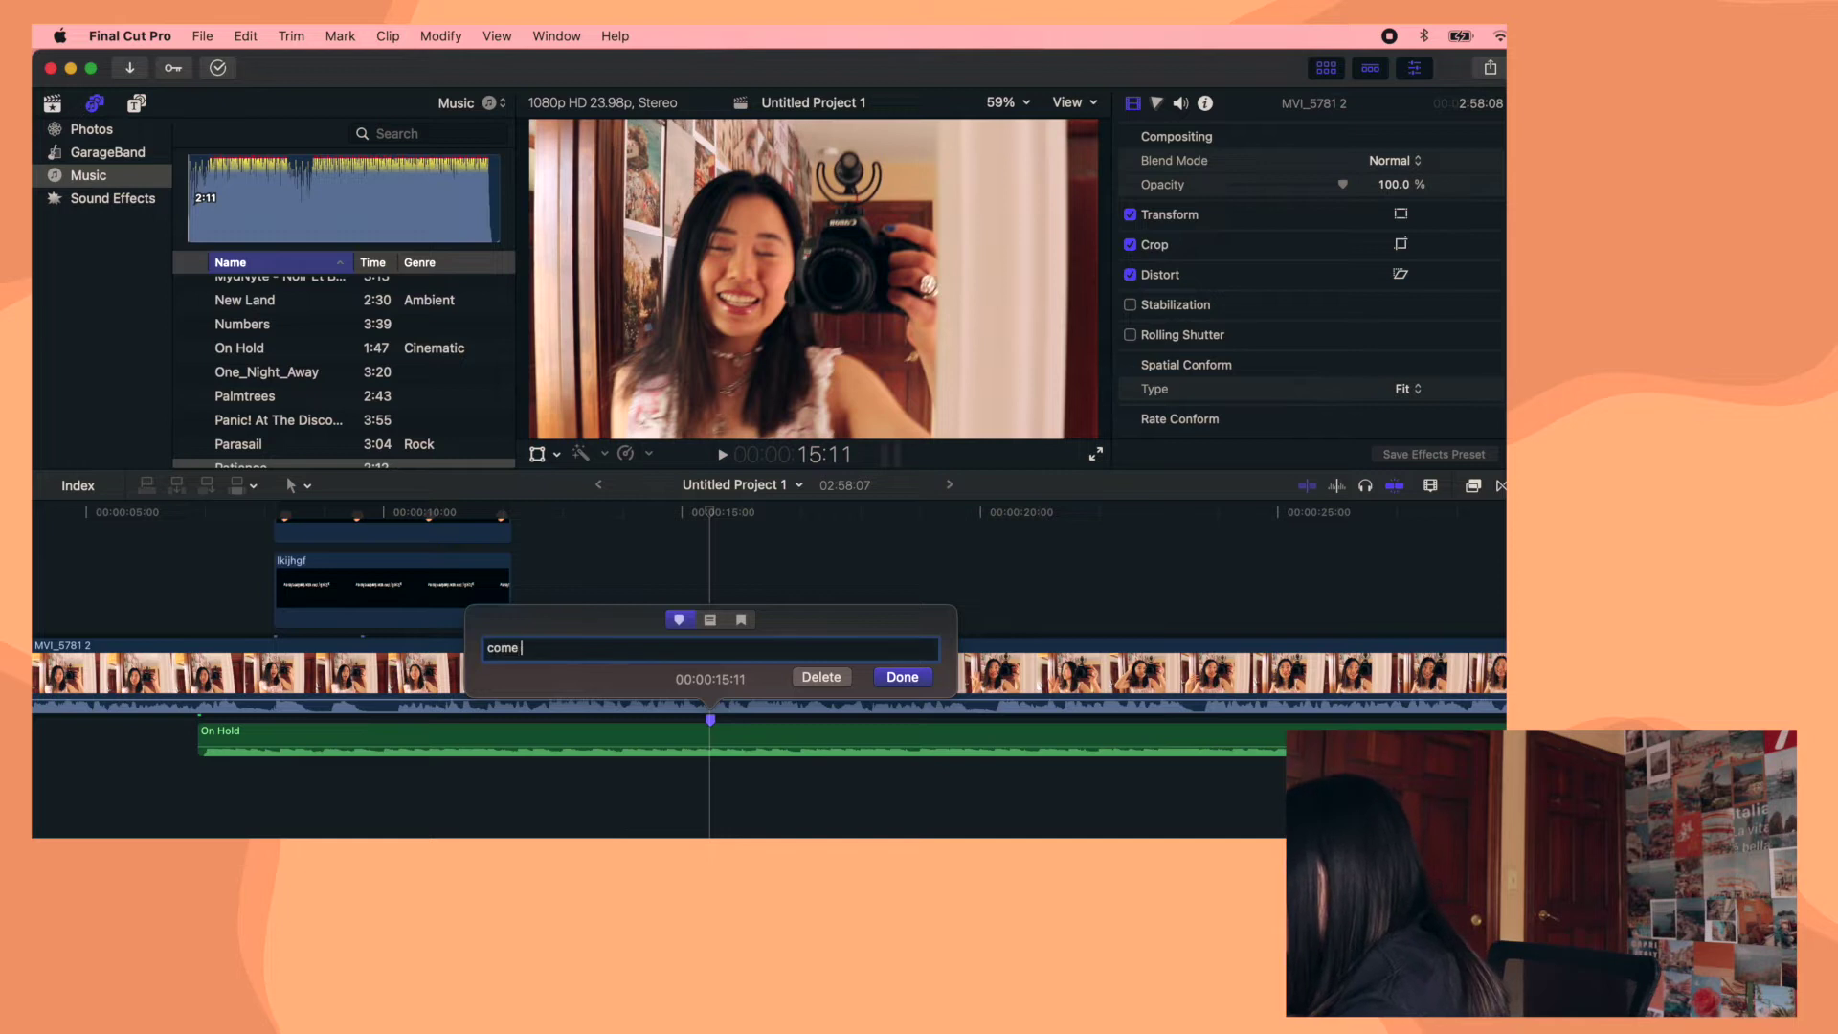
{"action": "left_click", "coordinate": [709, 620]}
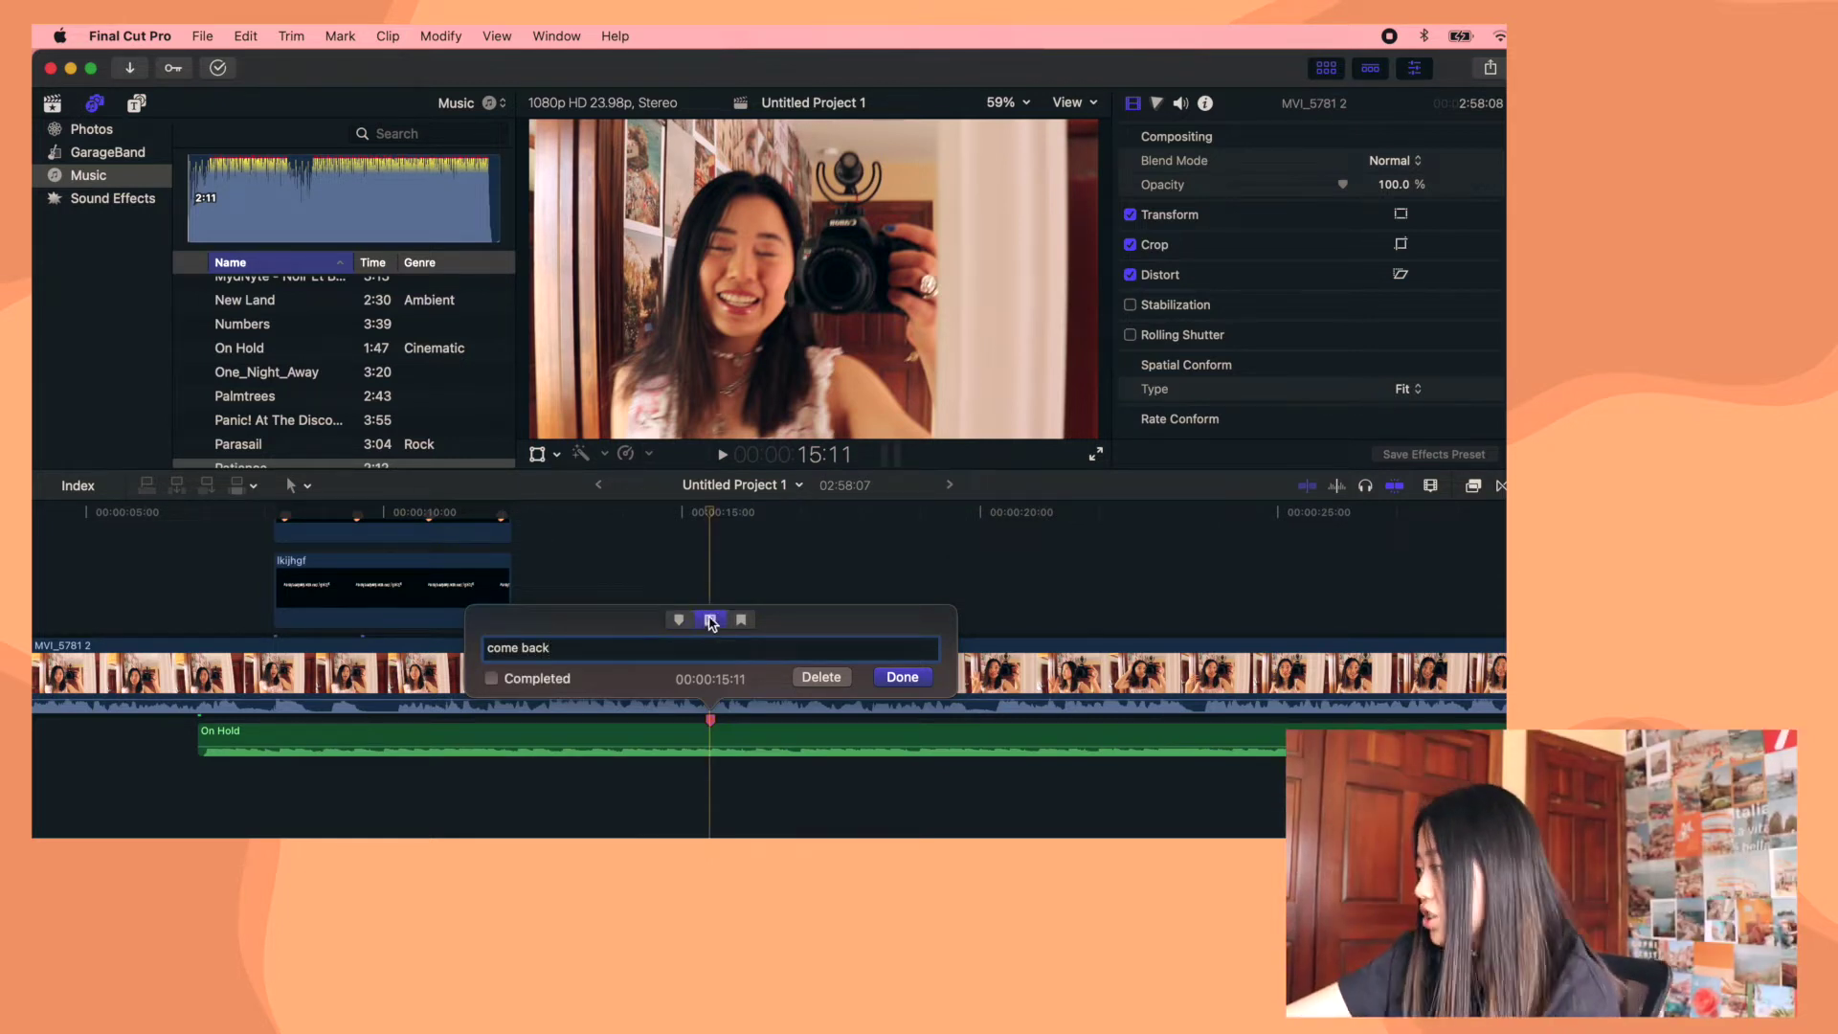
{"action": "left_click", "coordinate": [889, 677]}
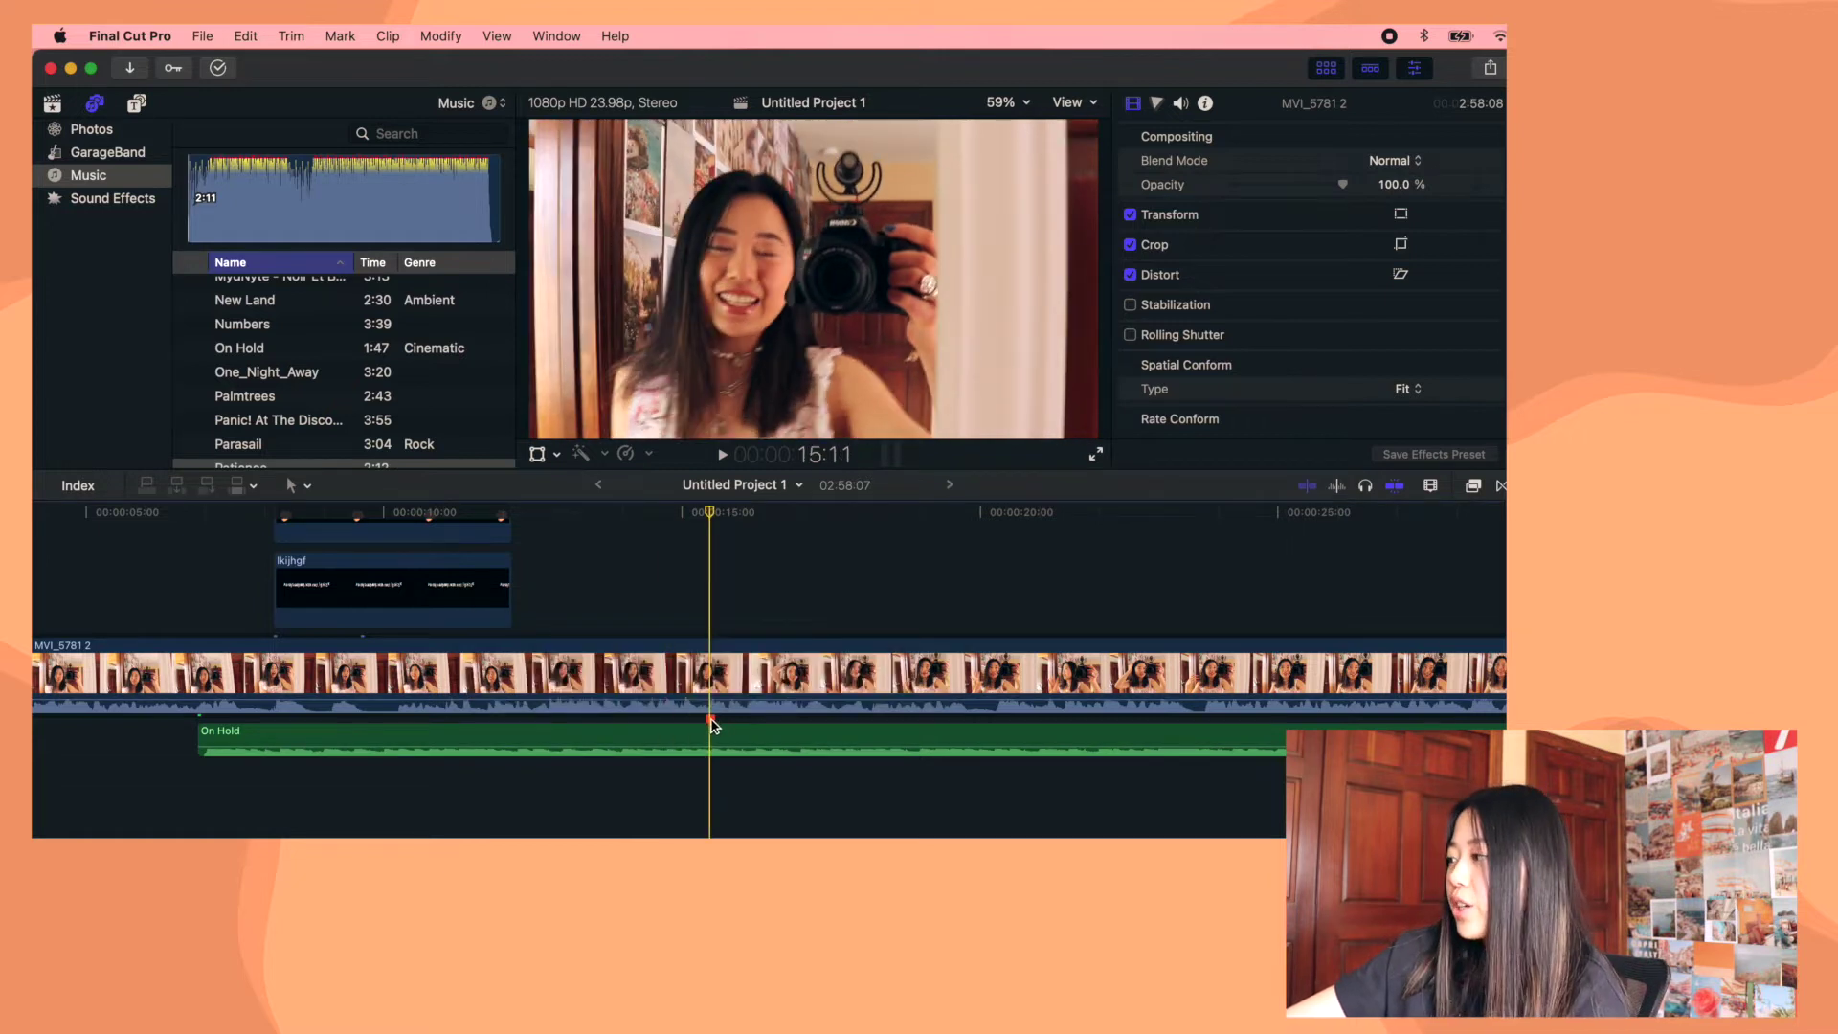
Mark the 'come back' to-do as completed
{"action": "double_click", "coordinate": [711, 725]}
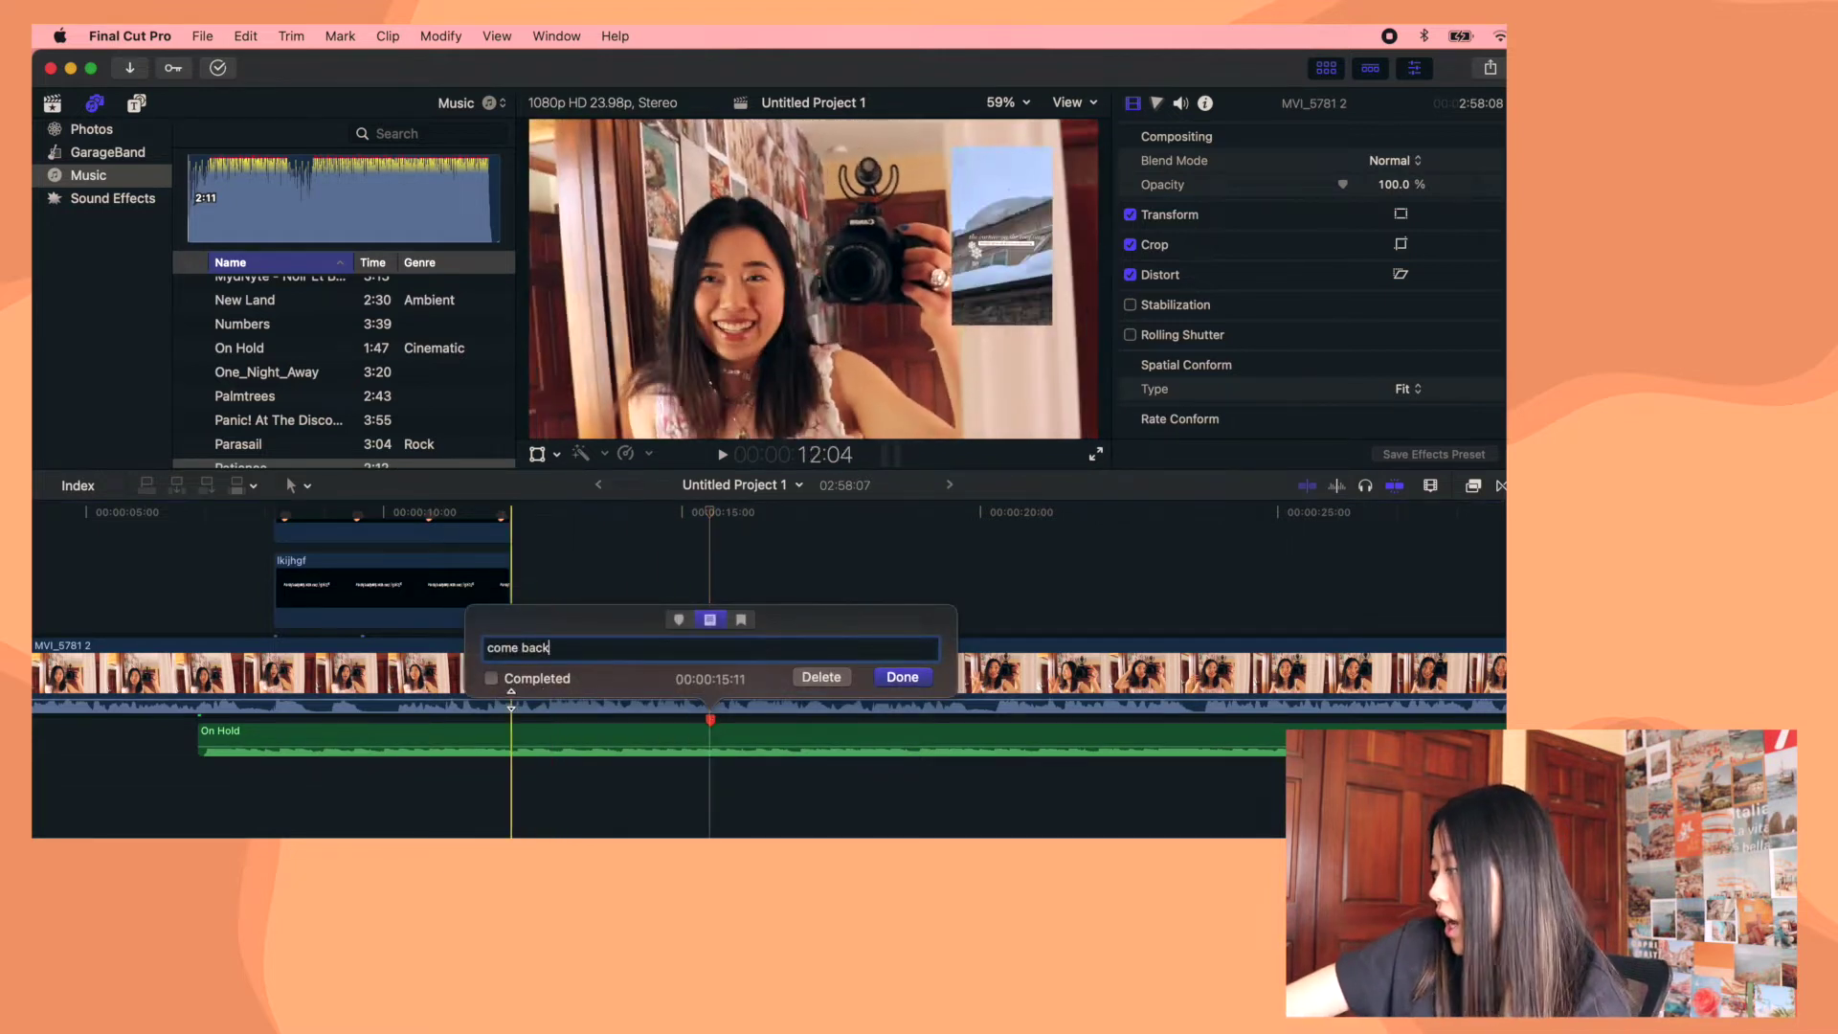
{"action": "left_click", "coordinate": [903, 677]}
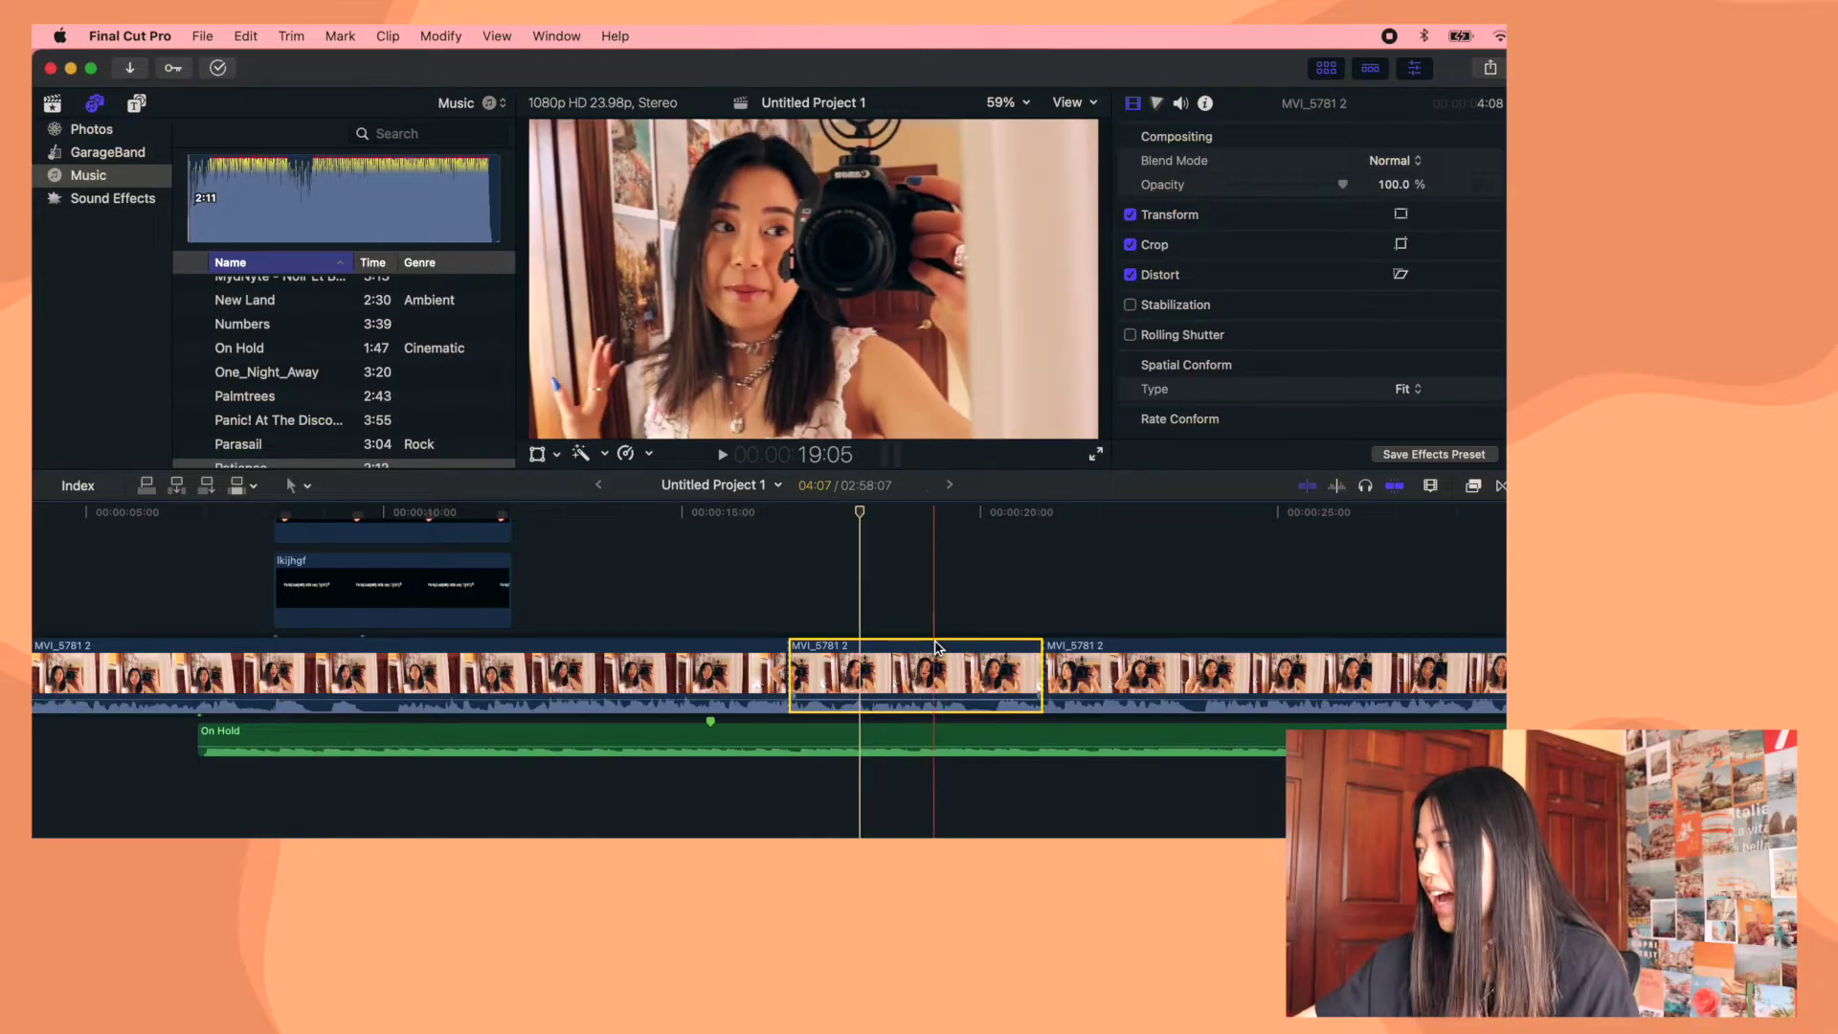
{"action": "scroll", "coordinate": [939, 643], "scroll_direction": "right", "scroll_amount": 3}
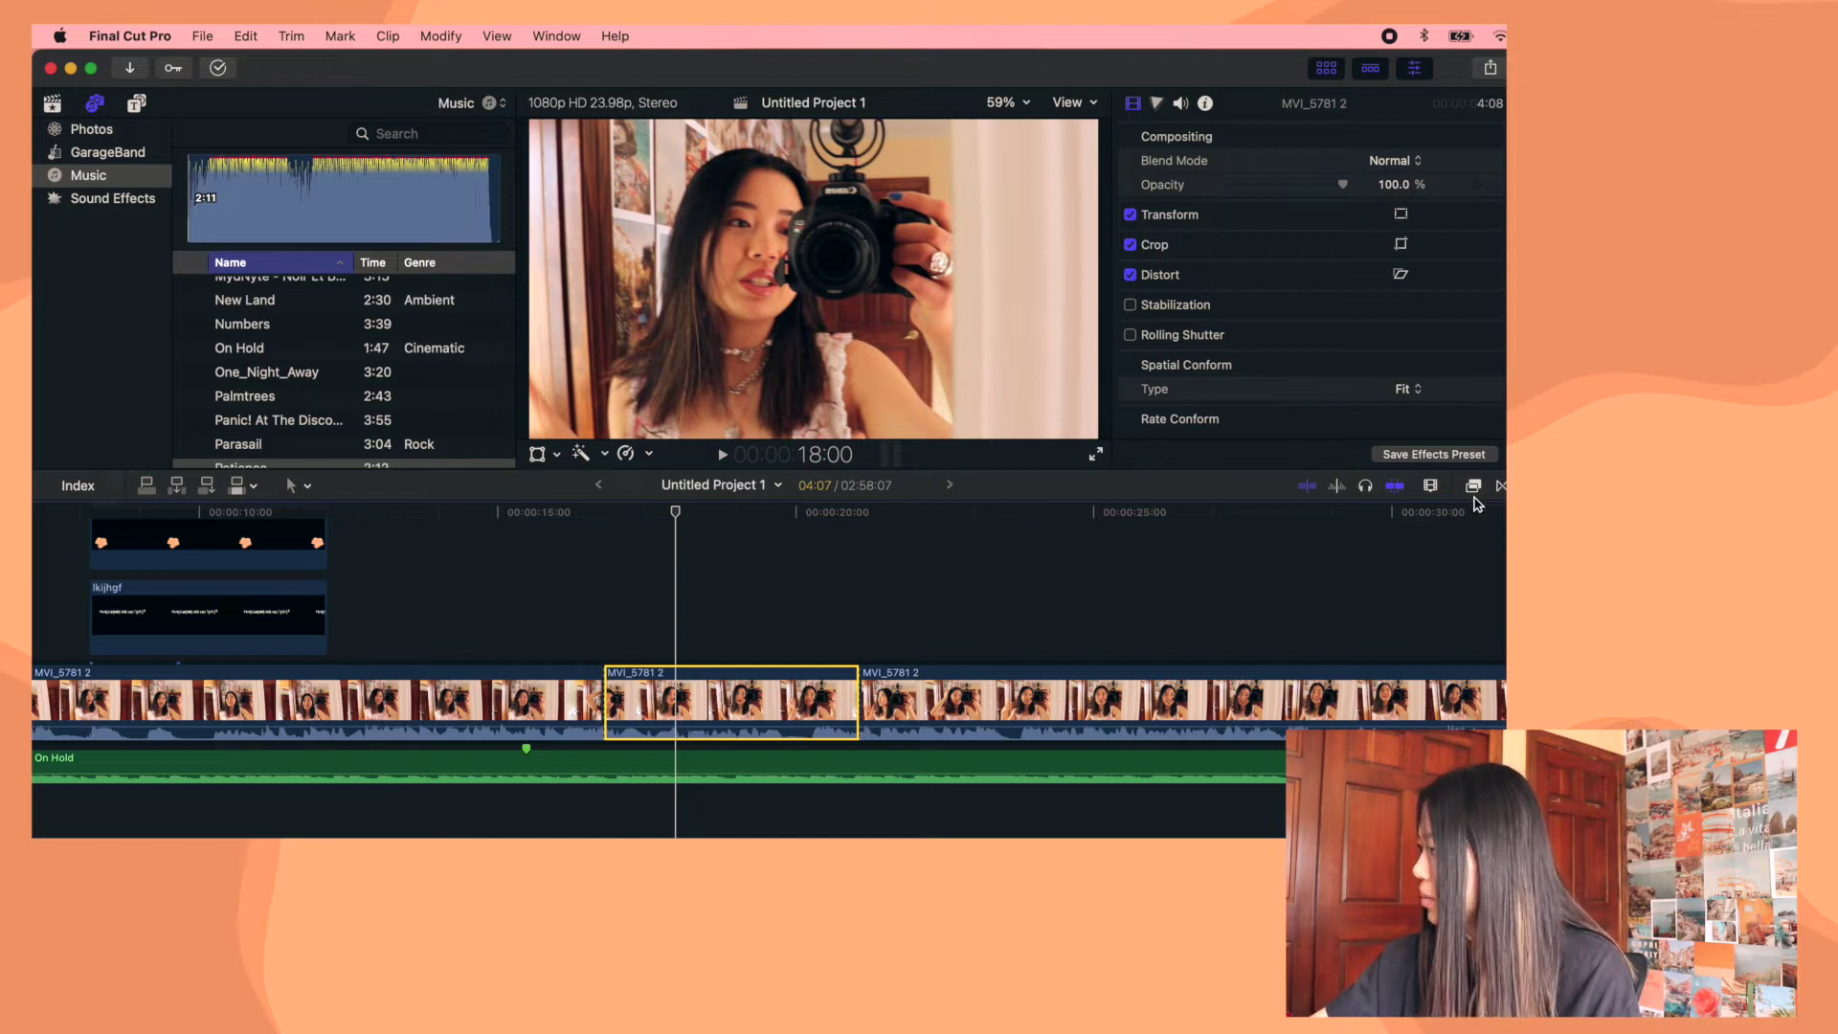
Apply the Bad TV effect from the Effects browser to the middle video clip
{"action": "left_click", "coordinate": [1474, 488]}
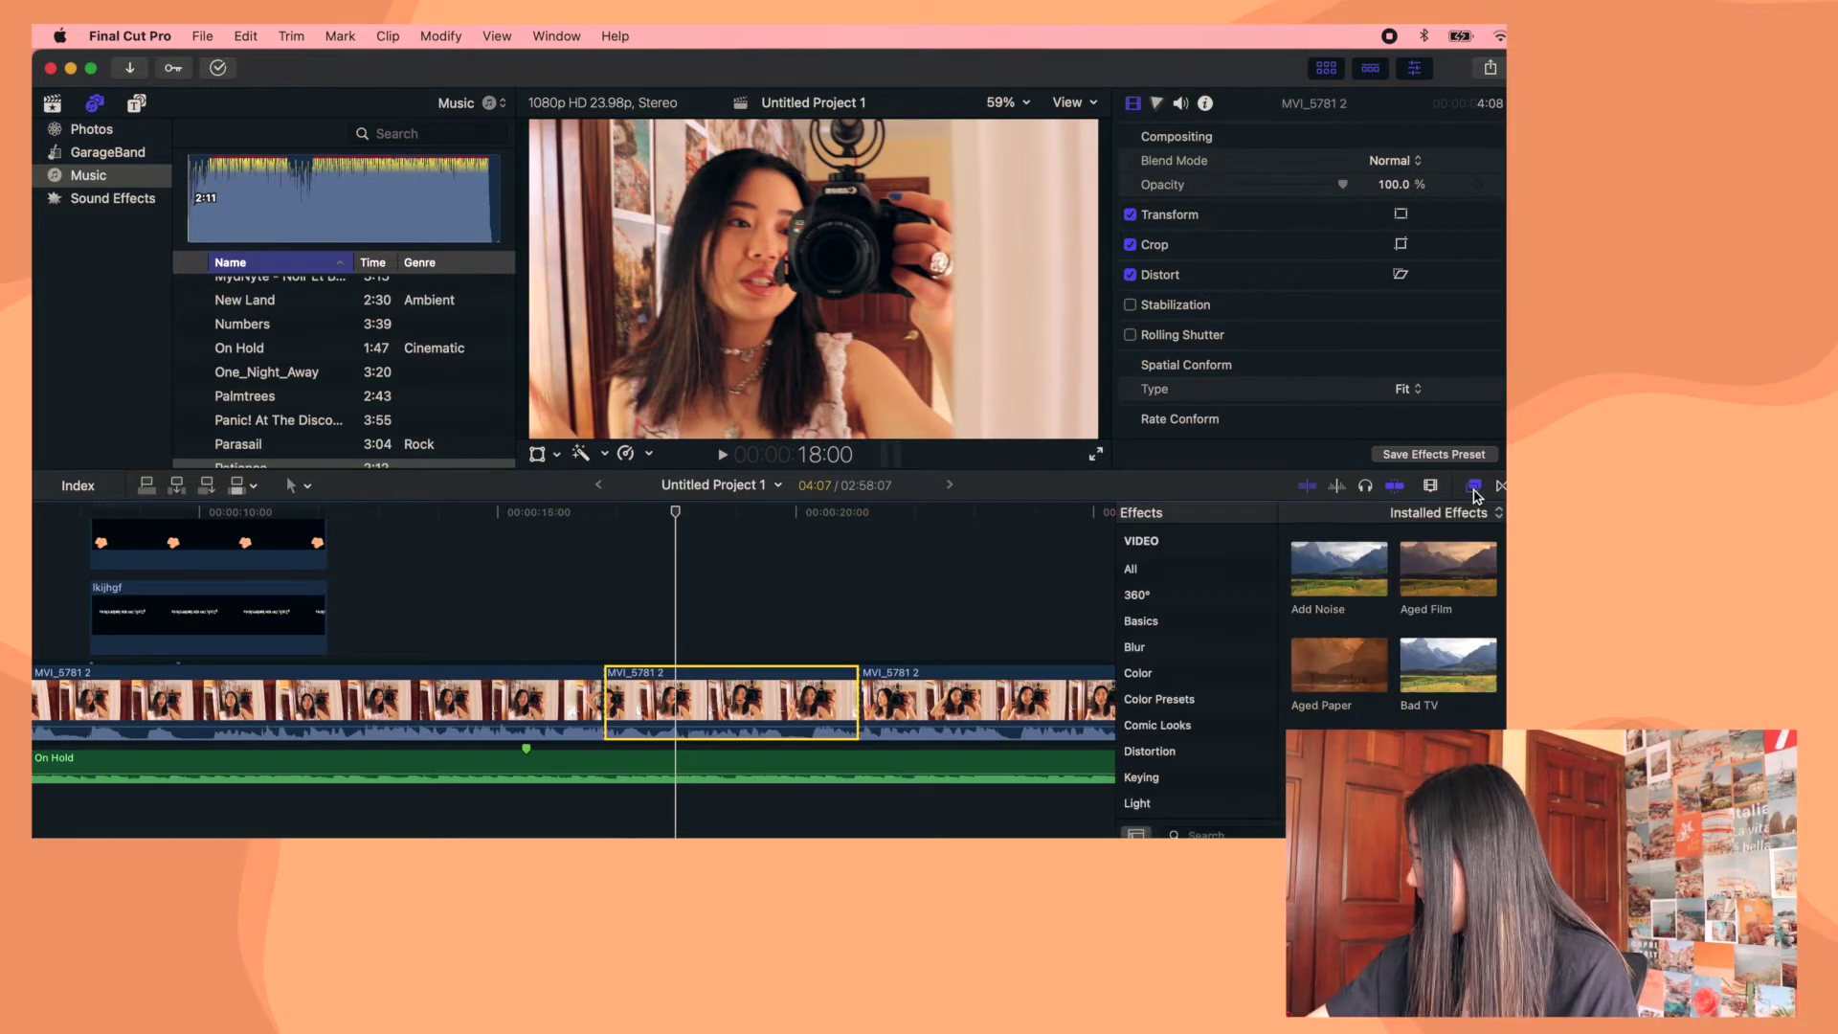
{"action": "scroll", "coordinate": [1209, 623], "scroll_direction": "up", "scroll_amount": 1}
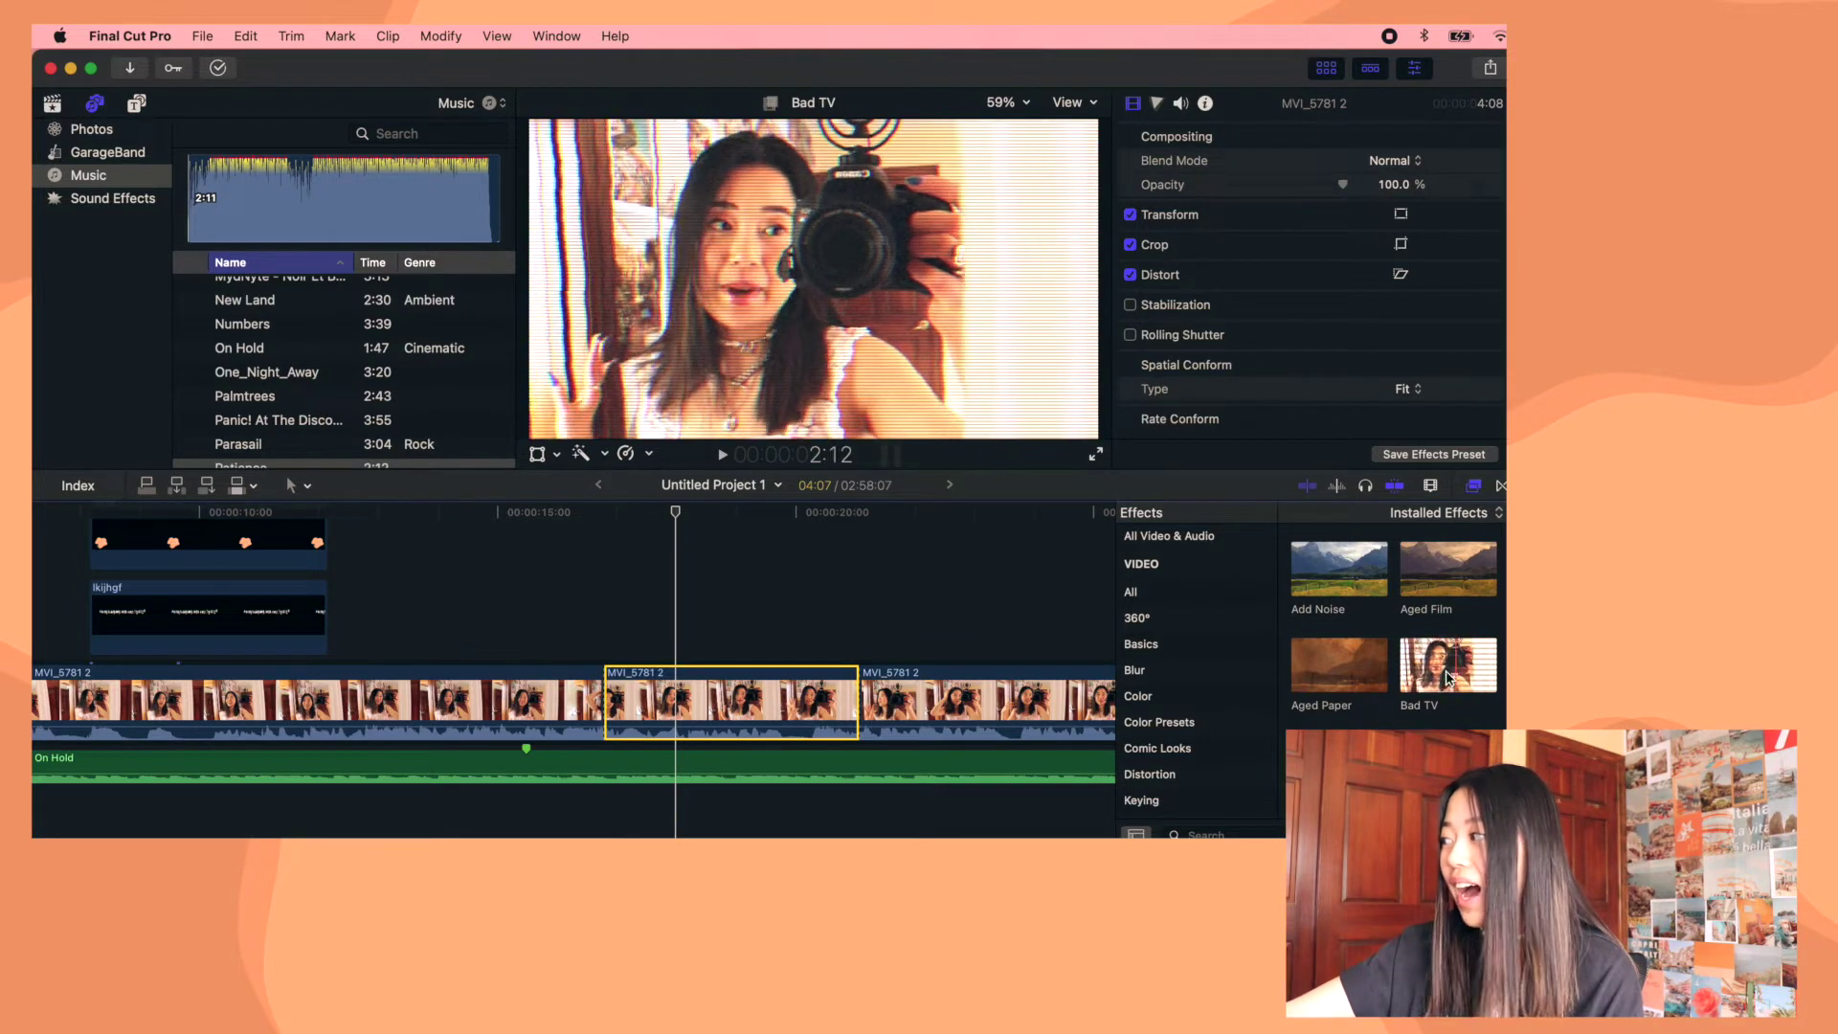
{"action": "left_click_drag", "start_coordinate": [1449, 670], "coordinate": [623, 709]}
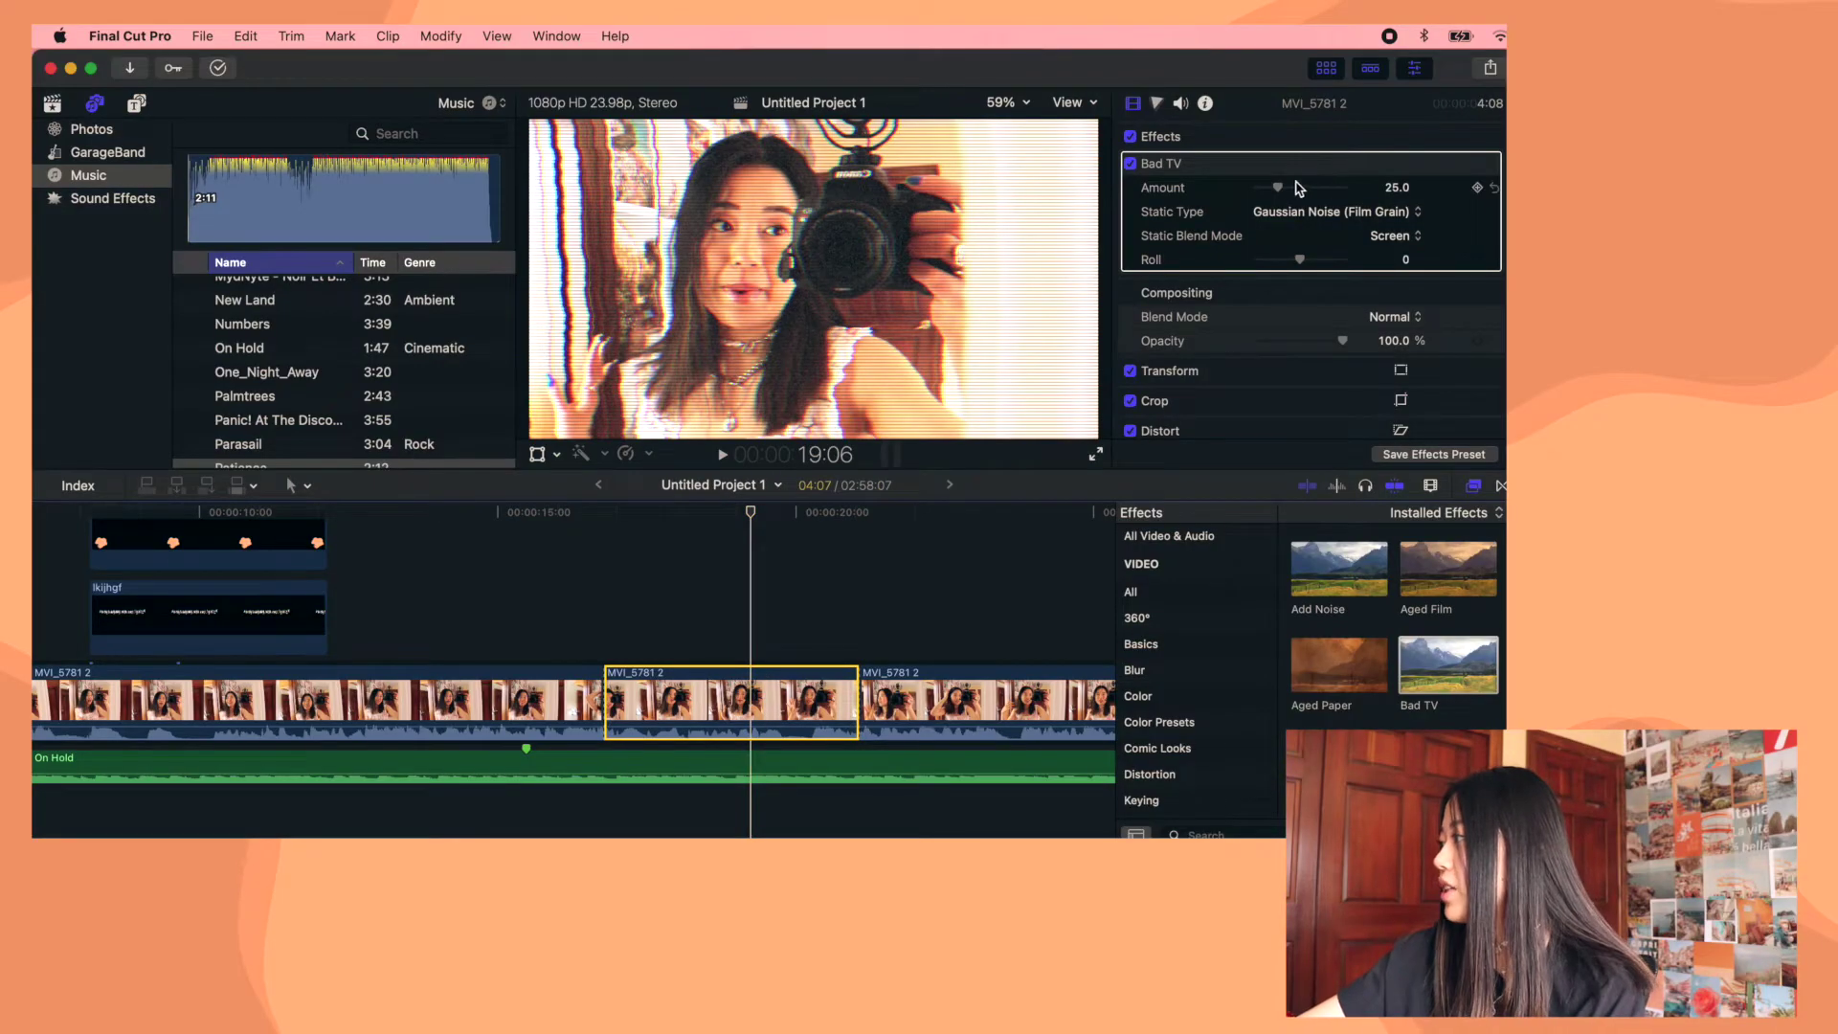
Raise the Bad TV Amount to 95.16 and reselect the middle clip
{"action": "left_click_drag", "start_coordinate": [1297, 185], "coordinate": [1342, 214]}
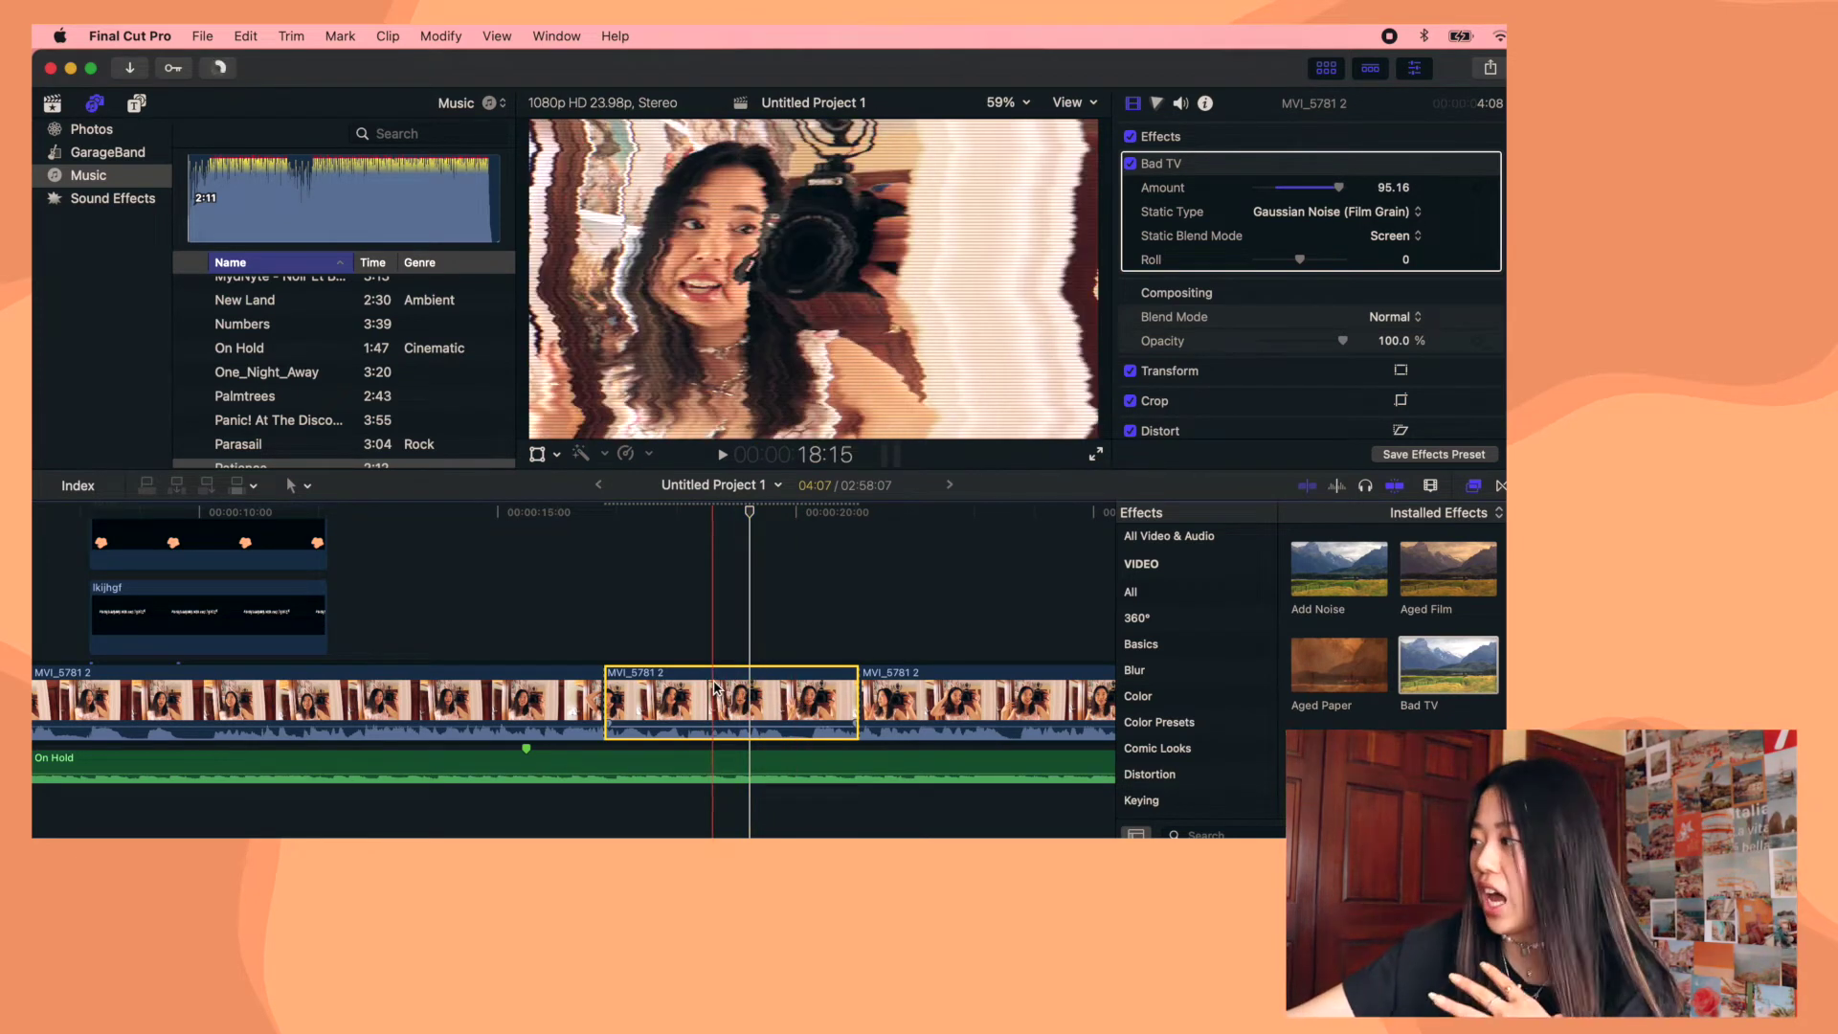
{"action": "left_click", "coordinate": [710, 660]}
{"action": "left_click", "coordinate": [711, 666]}
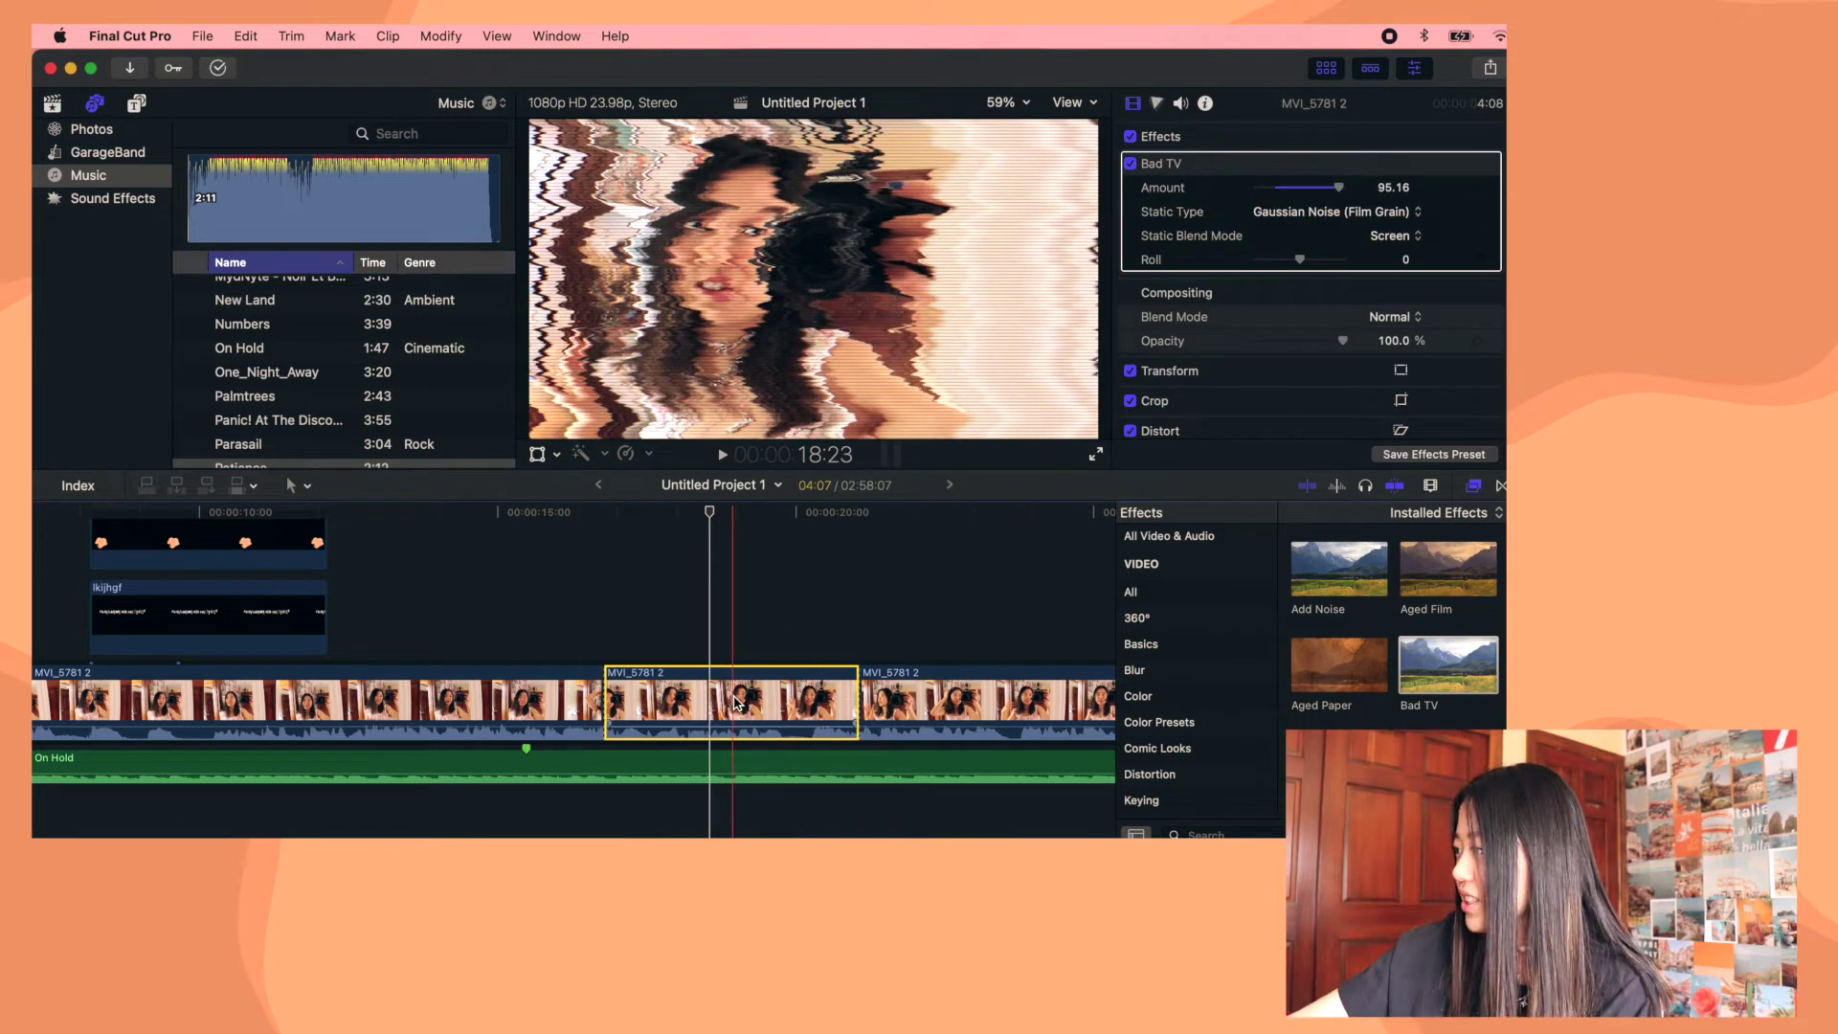
{"action": "left_click", "coordinate": [1433, 455]}
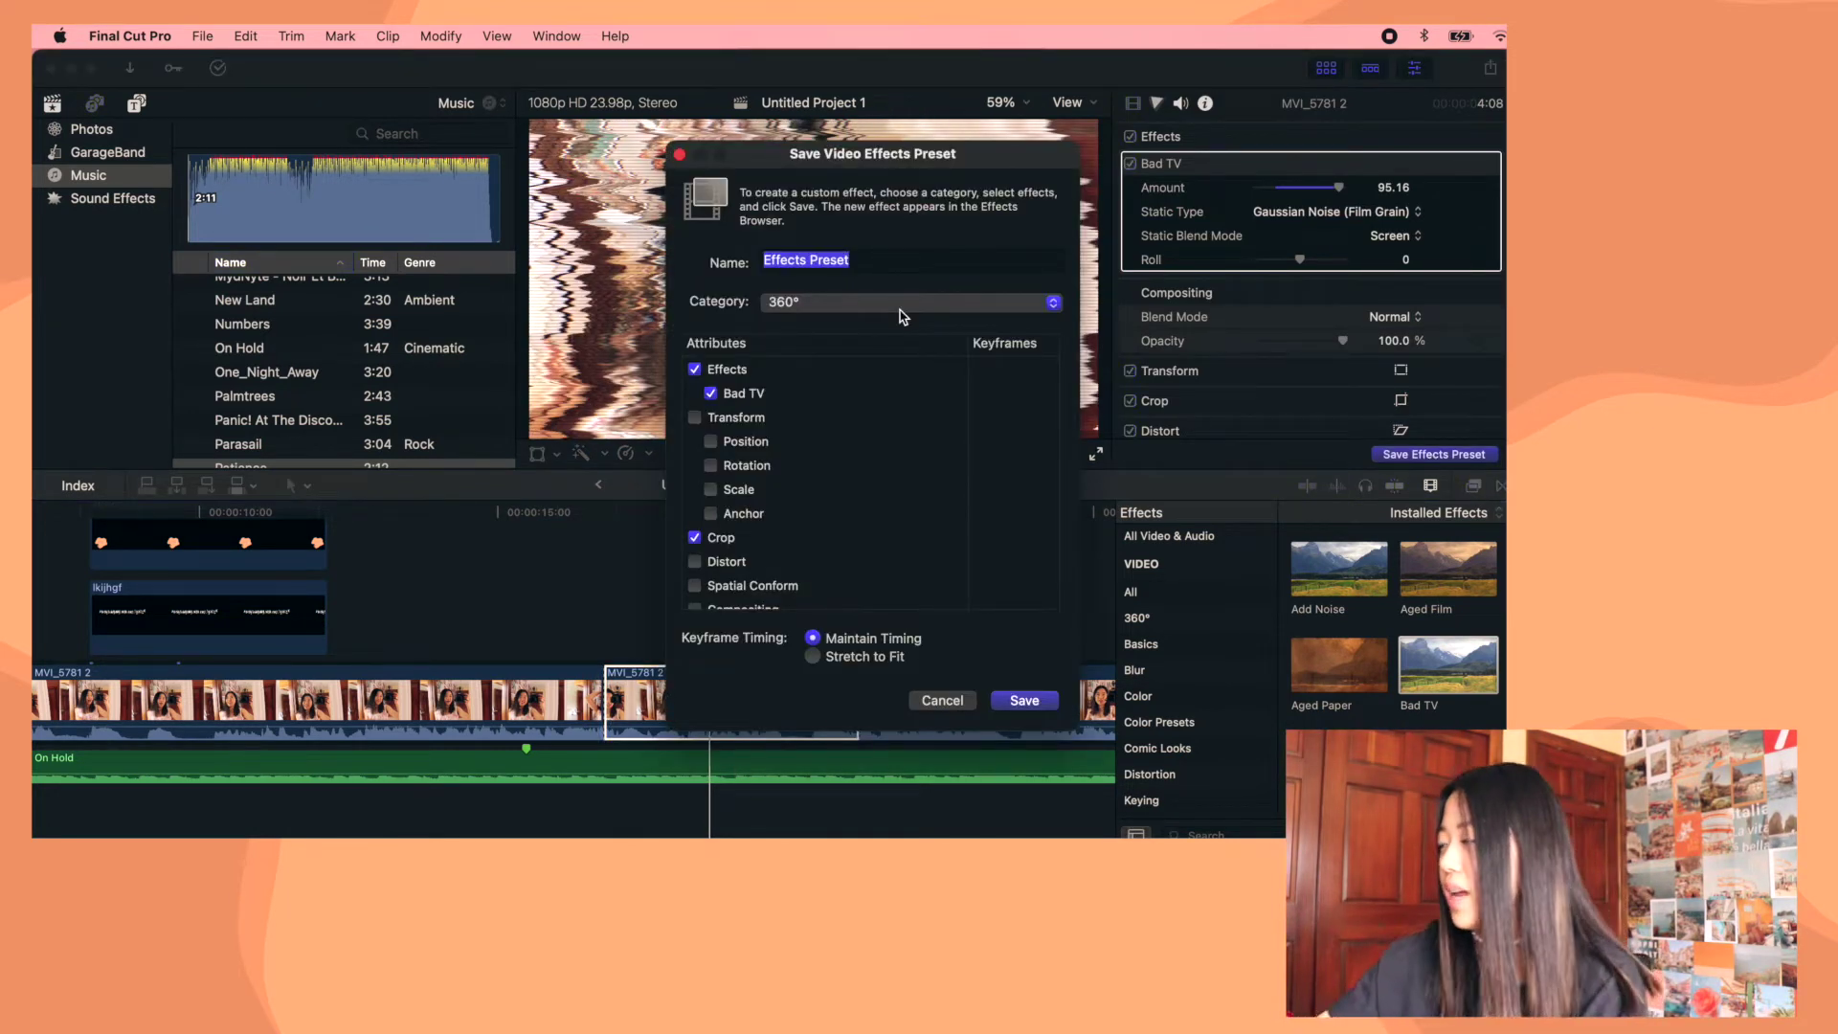
Save the effects preset as 'cool effect' and find it under the 360° category
{"action": "type", "text": "cool ef"}
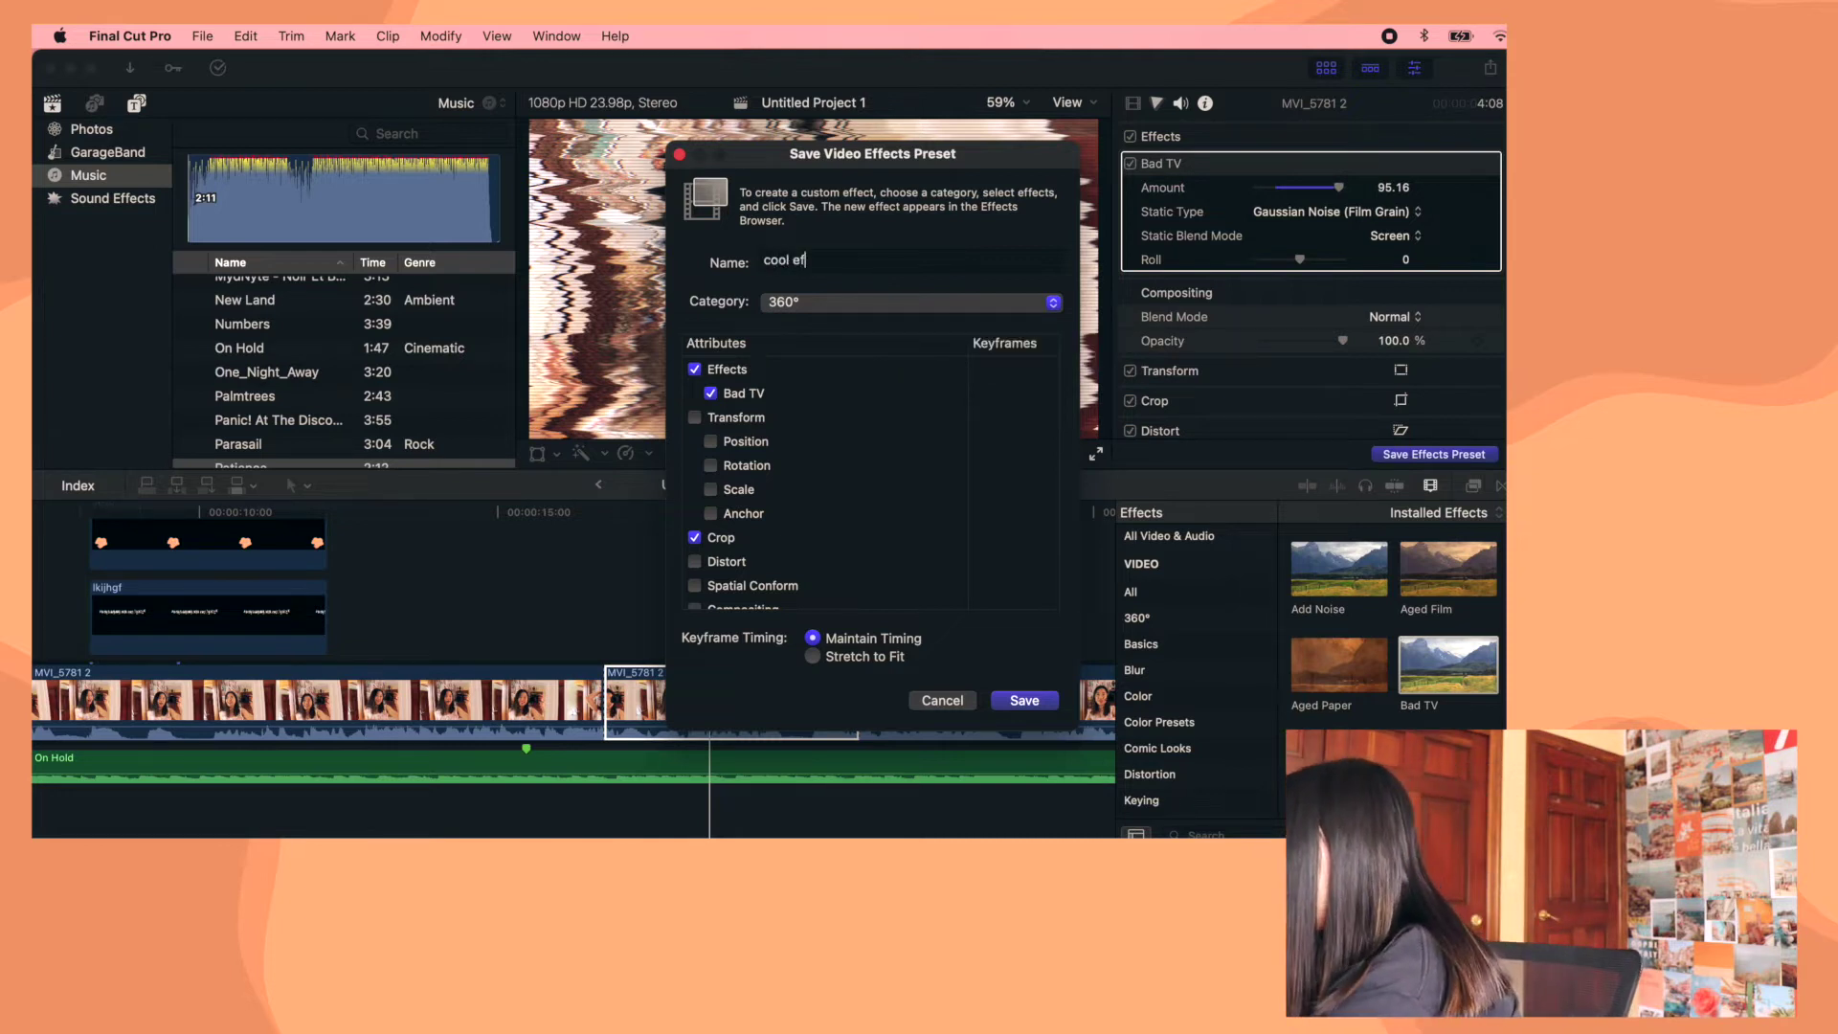
{"action": "type", "text": "fect"}
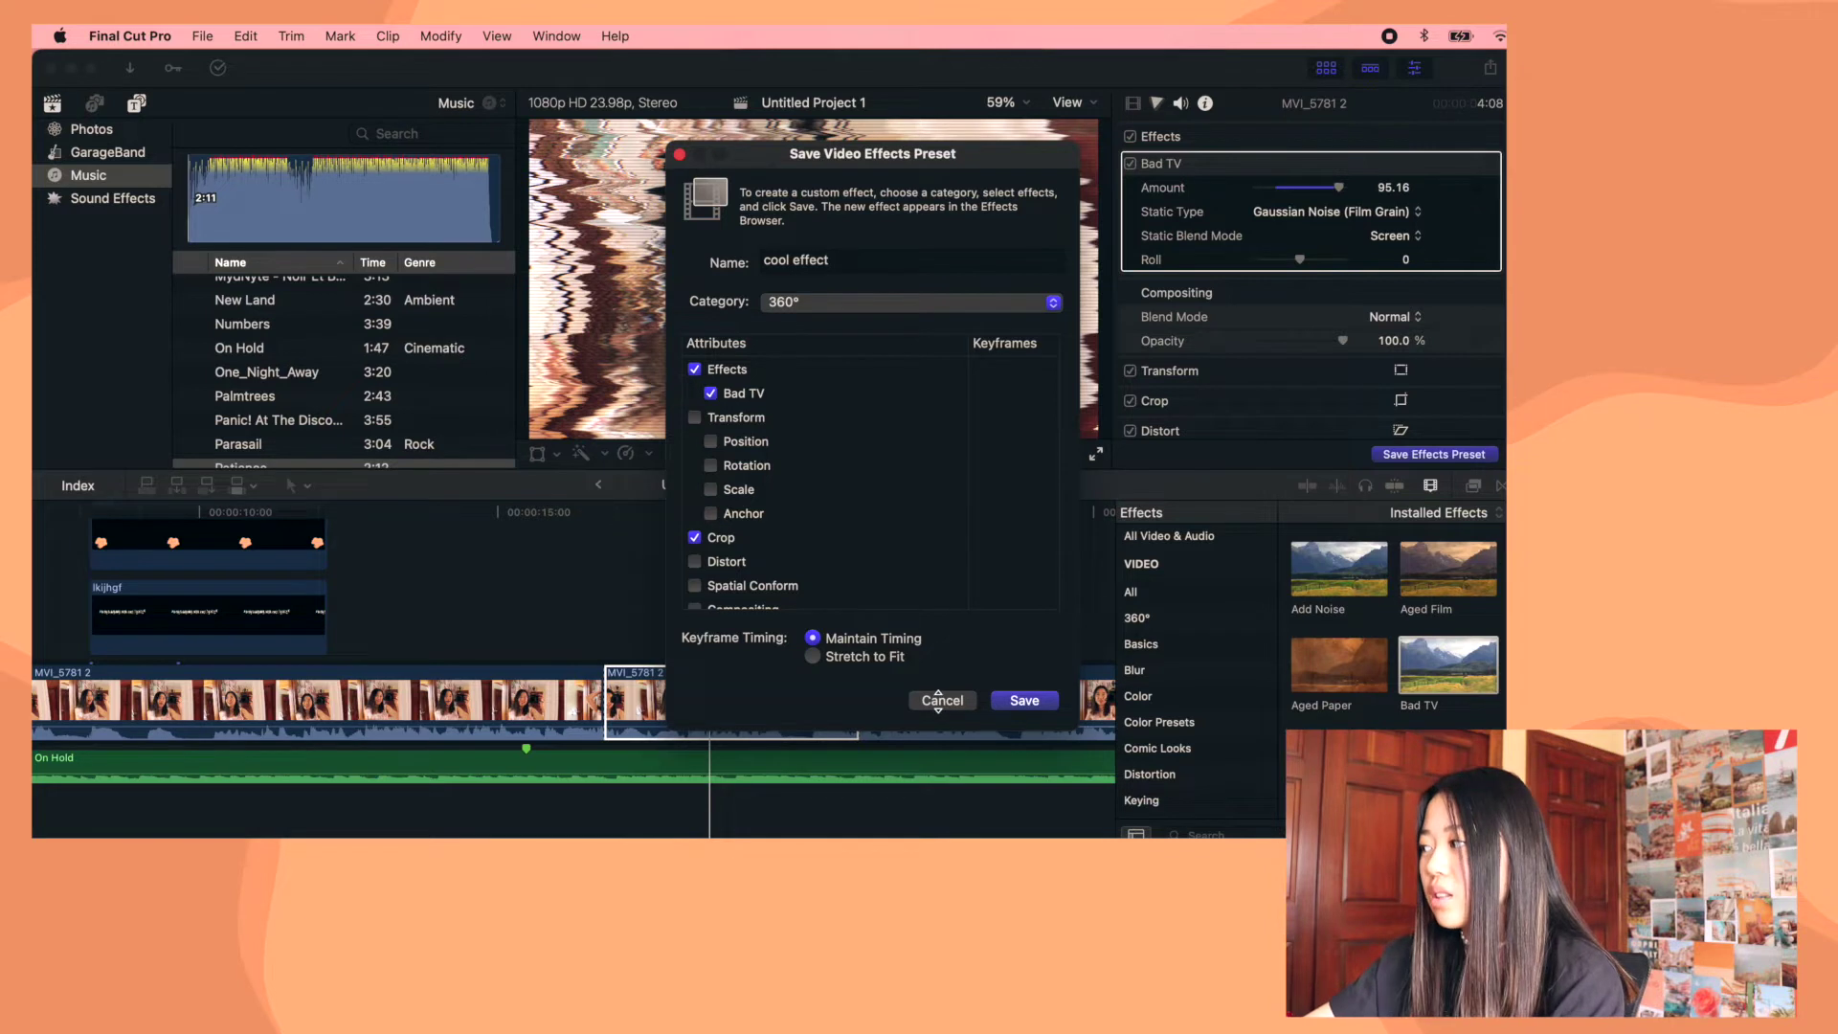
{"action": "left_click", "coordinate": [1017, 700]}
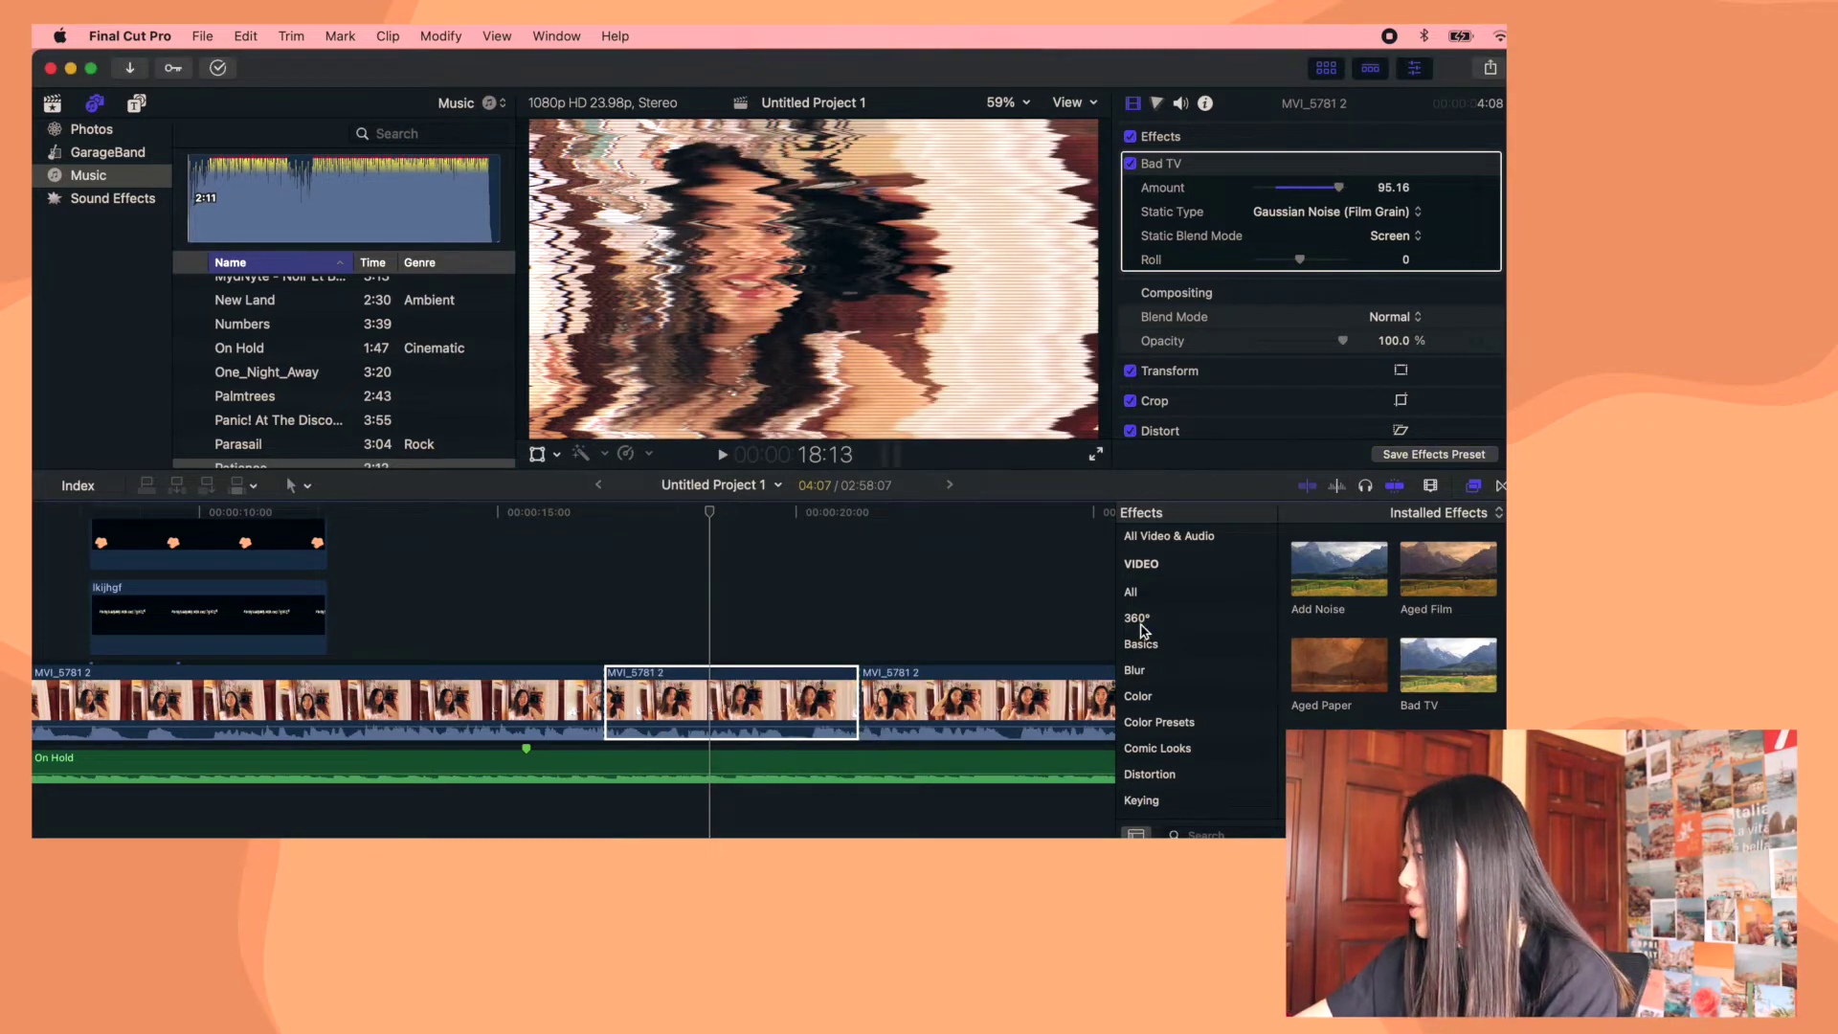
{"action": "left_click", "coordinate": [1140, 624]}
{"action": "scroll", "coordinate": [1373, 700], "scroll_direction": "down", "scroll_amount": 3}
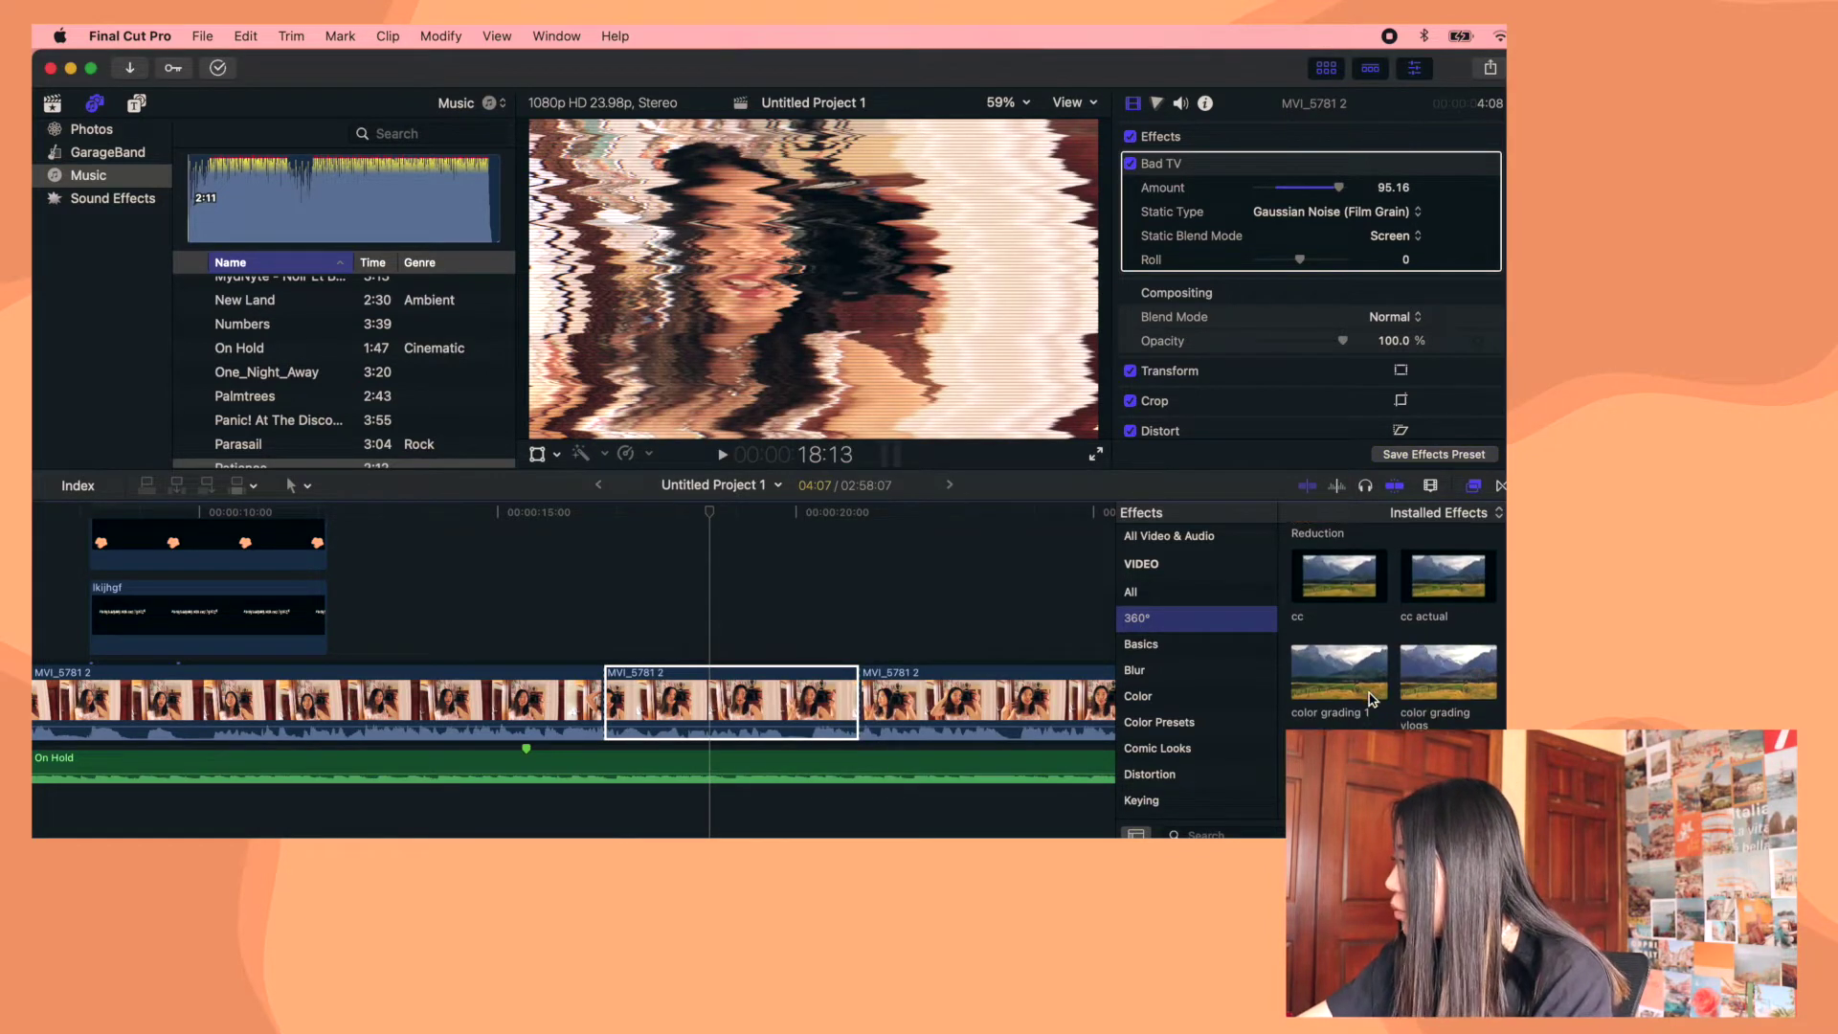
Apply the 'cool effect' preset to the third vlog segment
{"action": "left_click_drag", "start_coordinate": [1360, 701], "coordinate": [927, 713]}
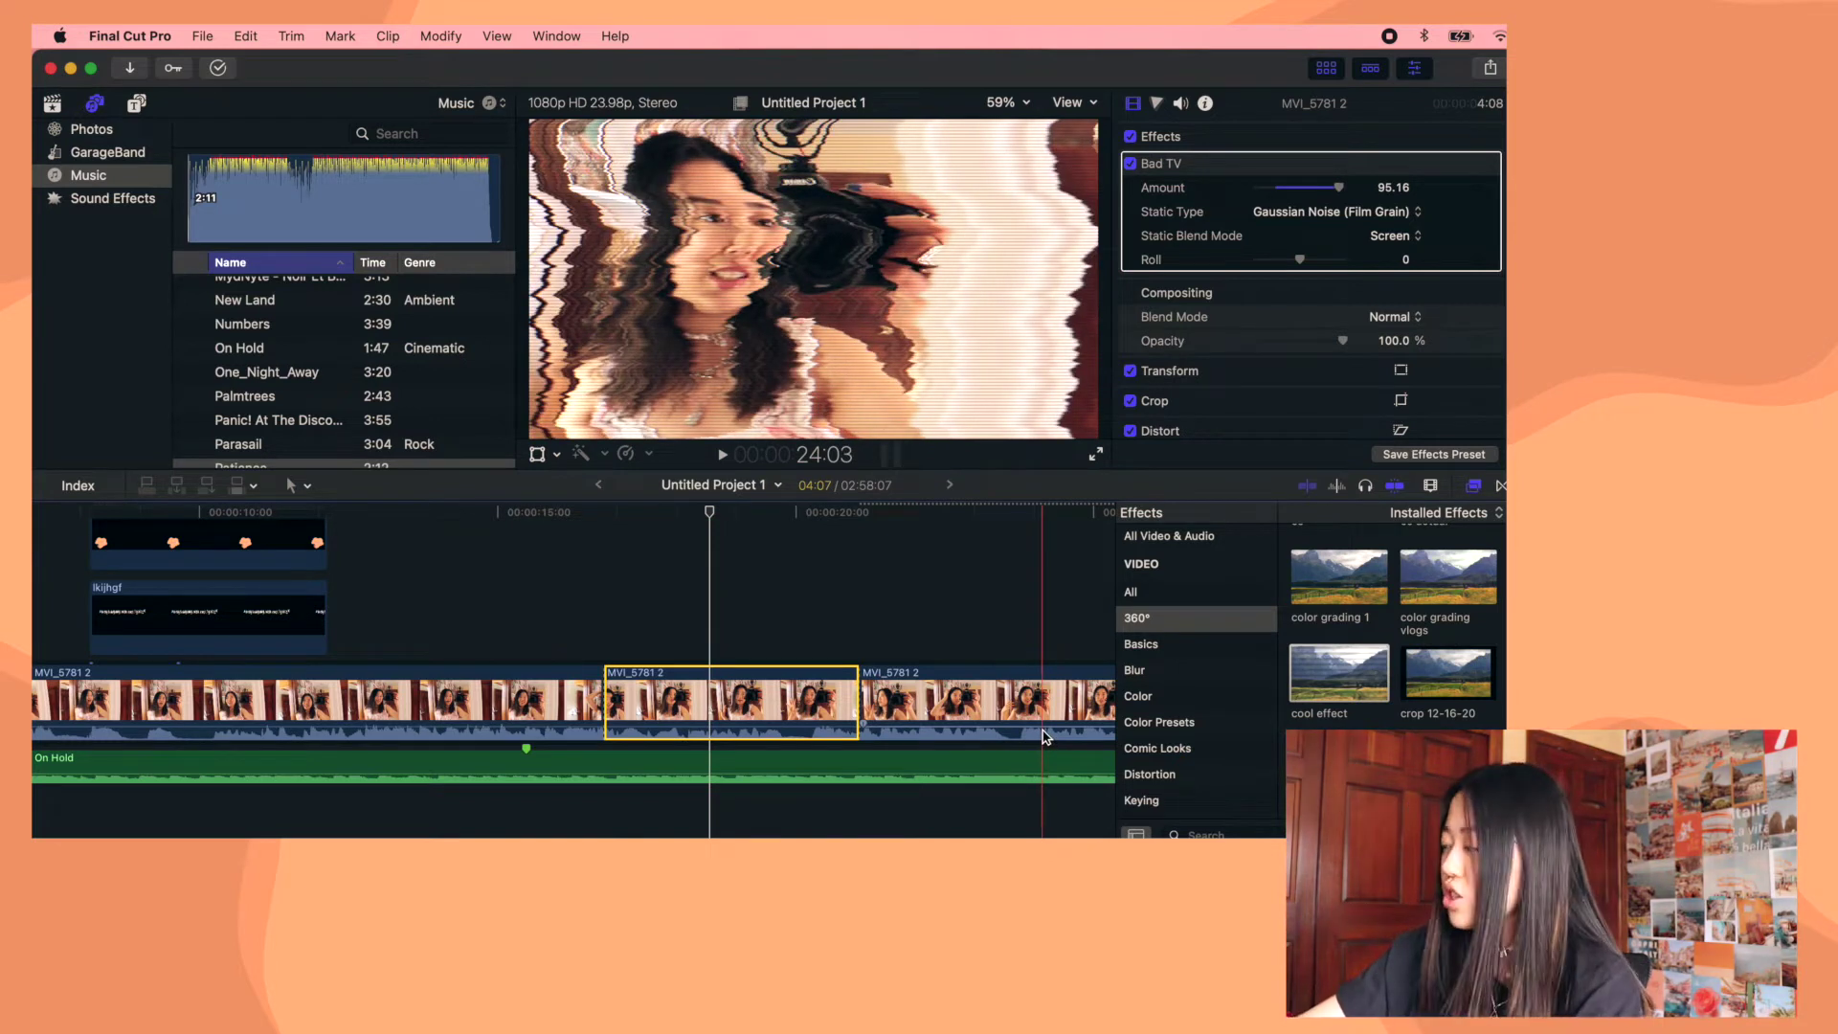
{"action": "left_click_drag", "start_coordinate": [896, 775], "coordinate": [896, 774]}
{"action": "scroll", "coordinate": [658, 587], "scroll_direction": "left", "scroll_amount": 5}
{"action": "scroll", "coordinate": [658, 587], "scroll_direction": "up", "scroll_amount": 1}
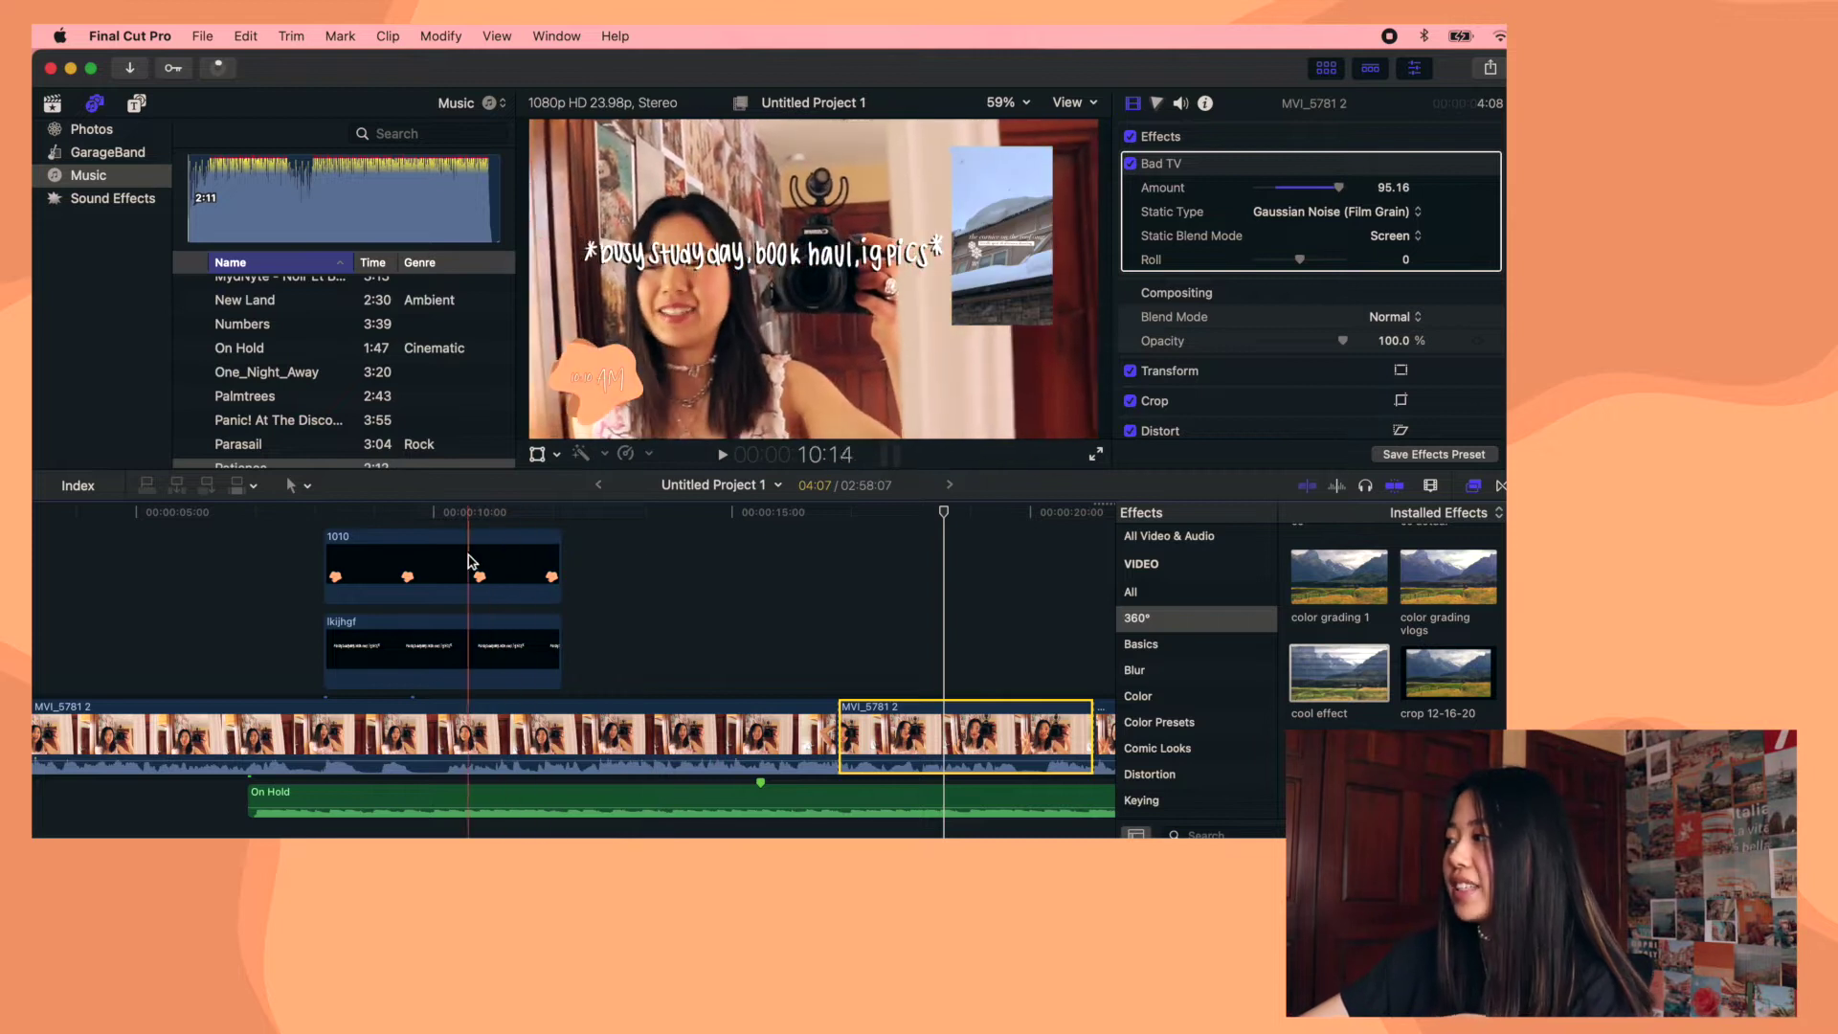
Apply the Underwater effect from the Distortion category to the upper lkijhgf clip
{"action": "scroll", "coordinate": [472, 550], "scroll_direction": "left", "scroll_amount": 3}
{"action": "scroll", "coordinate": [472, 551], "scroll_direction": "up", "scroll_amount": 3}
{"action": "left_click", "coordinate": [615, 576]}
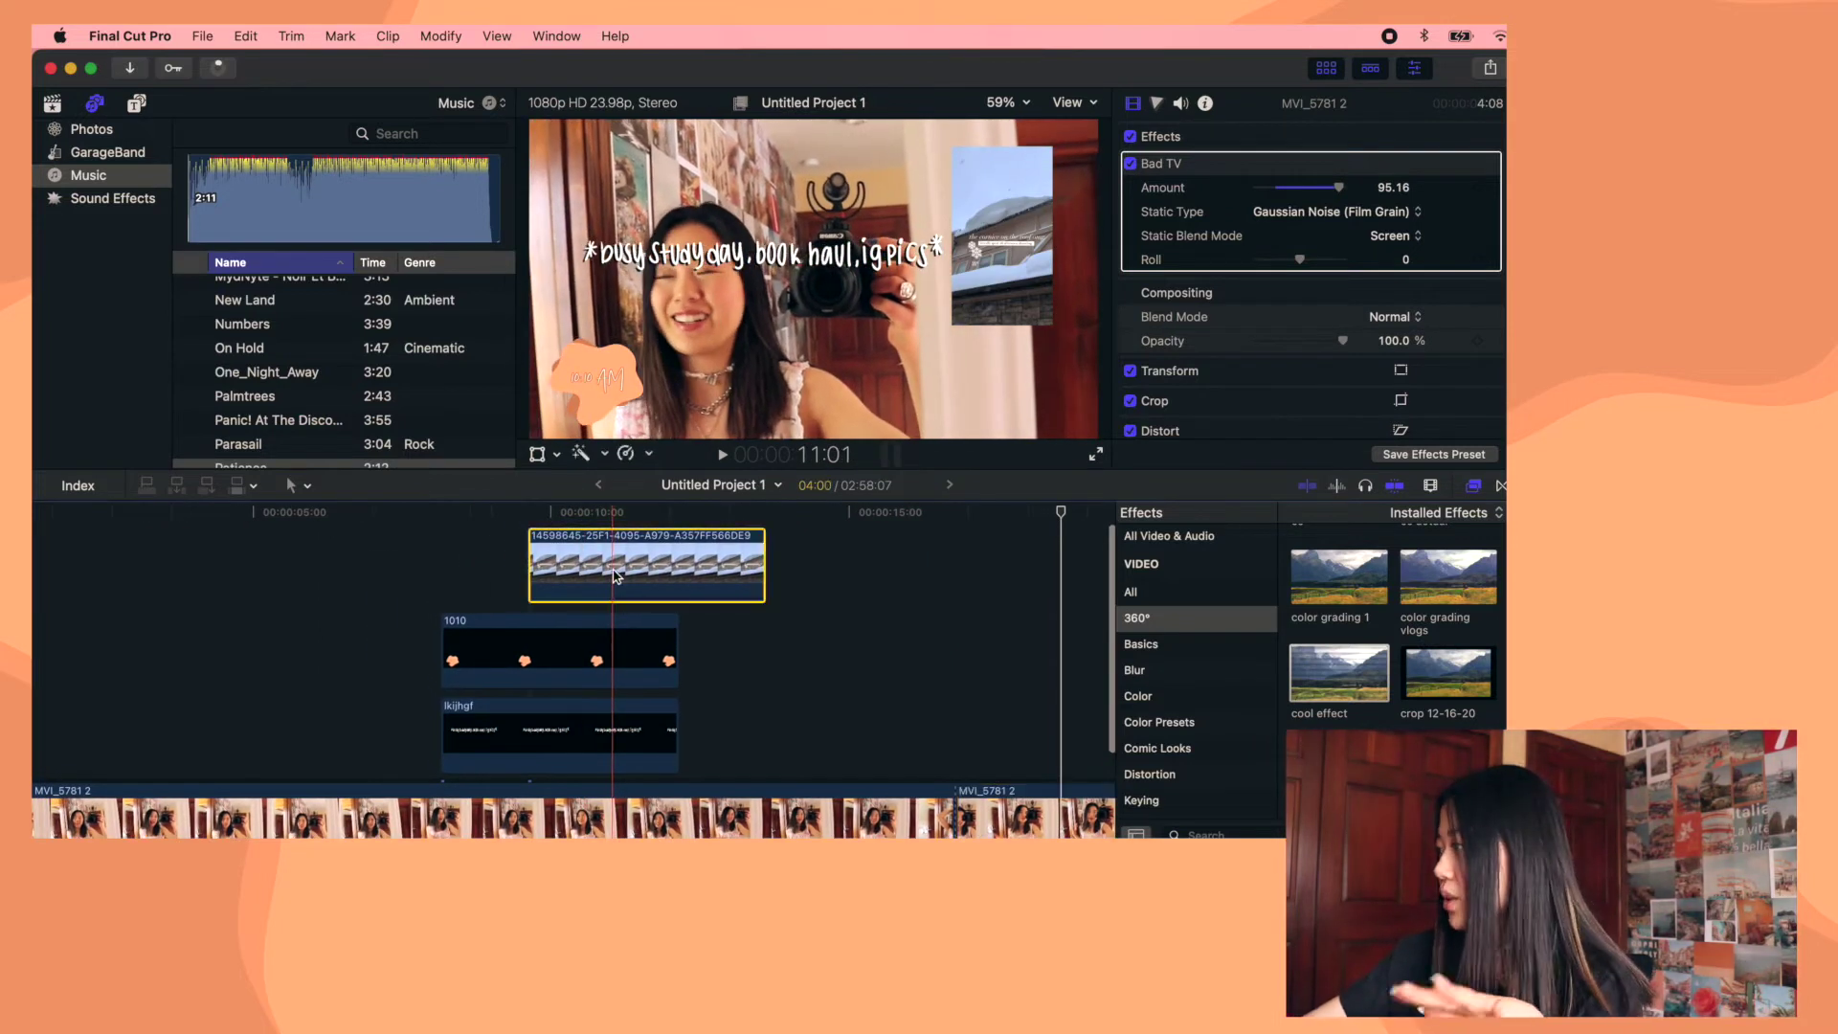
{"action": "scroll", "coordinate": [1196, 689], "scroll_direction": "down", "scroll_amount": 3}
{"action": "left_click", "coordinate": [1196, 716]}
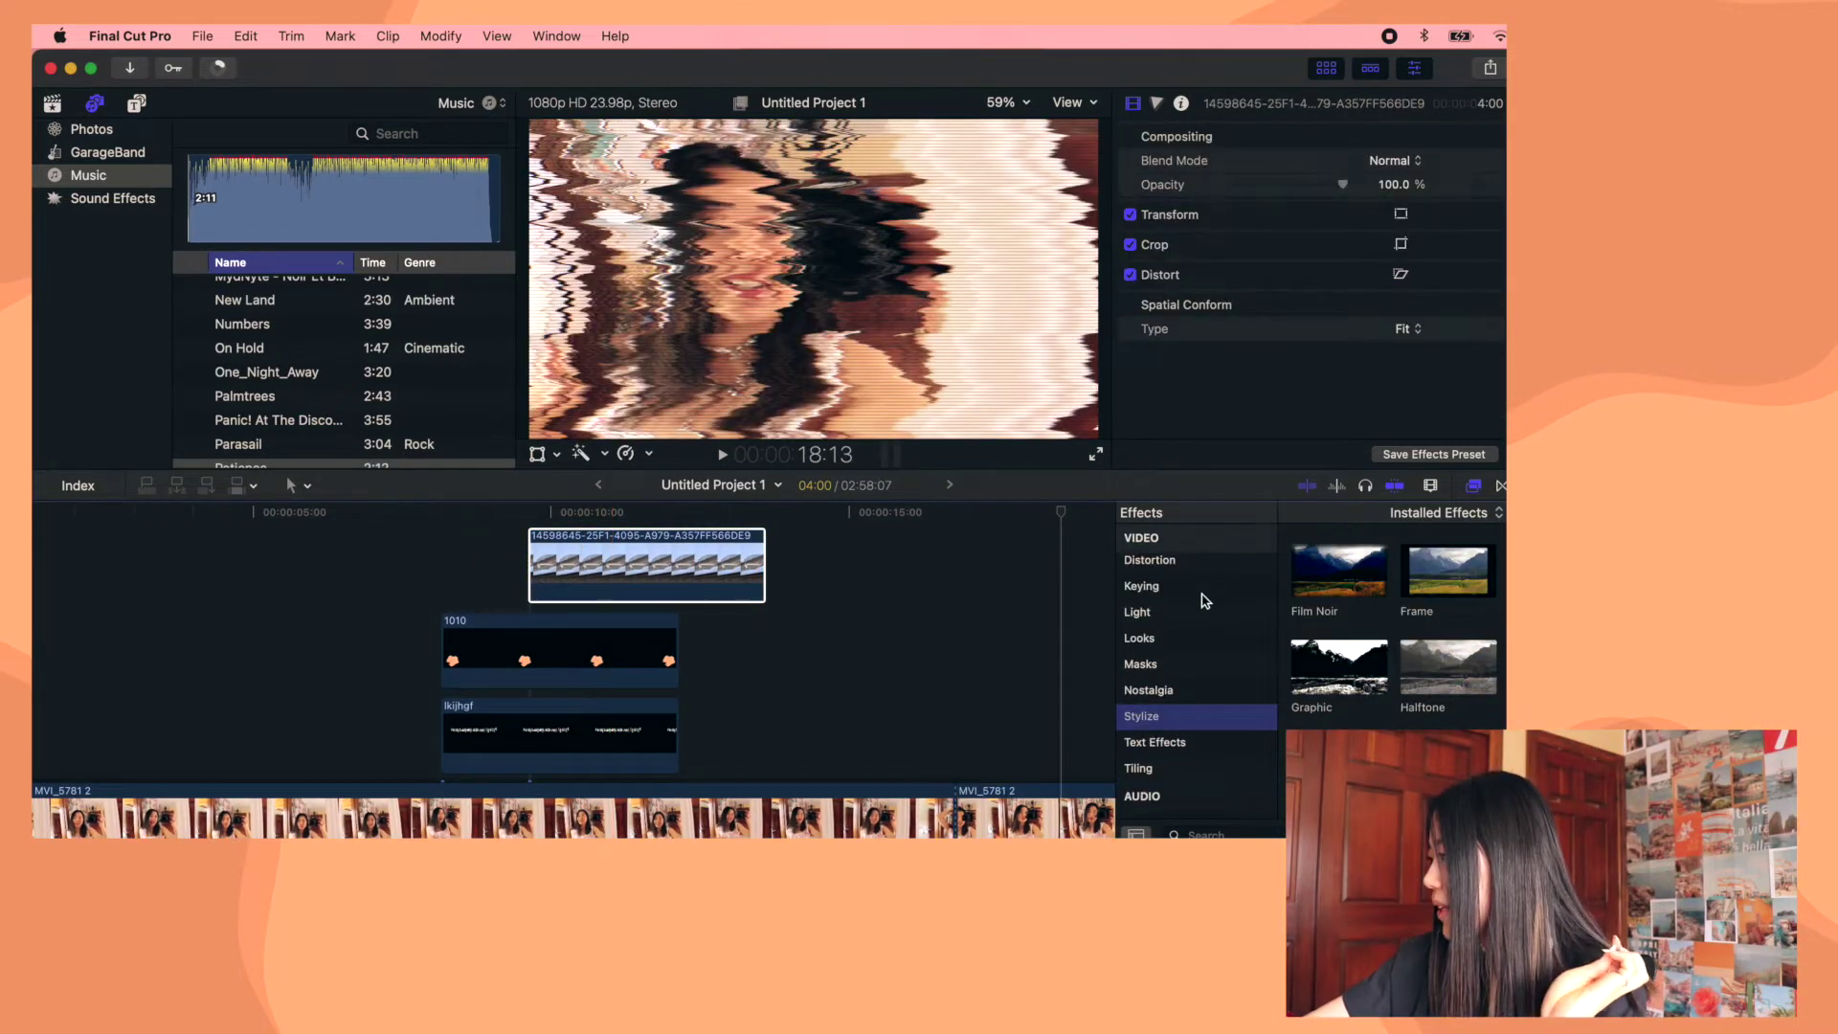
{"action": "scroll", "coordinate": [1202, 613], "scroll_direction": "up", "scroll_amount": 8}
{"action": "scroll", "coordinate": [1188, 637], "scroll_direction": "down", "scroll_amount": 2}
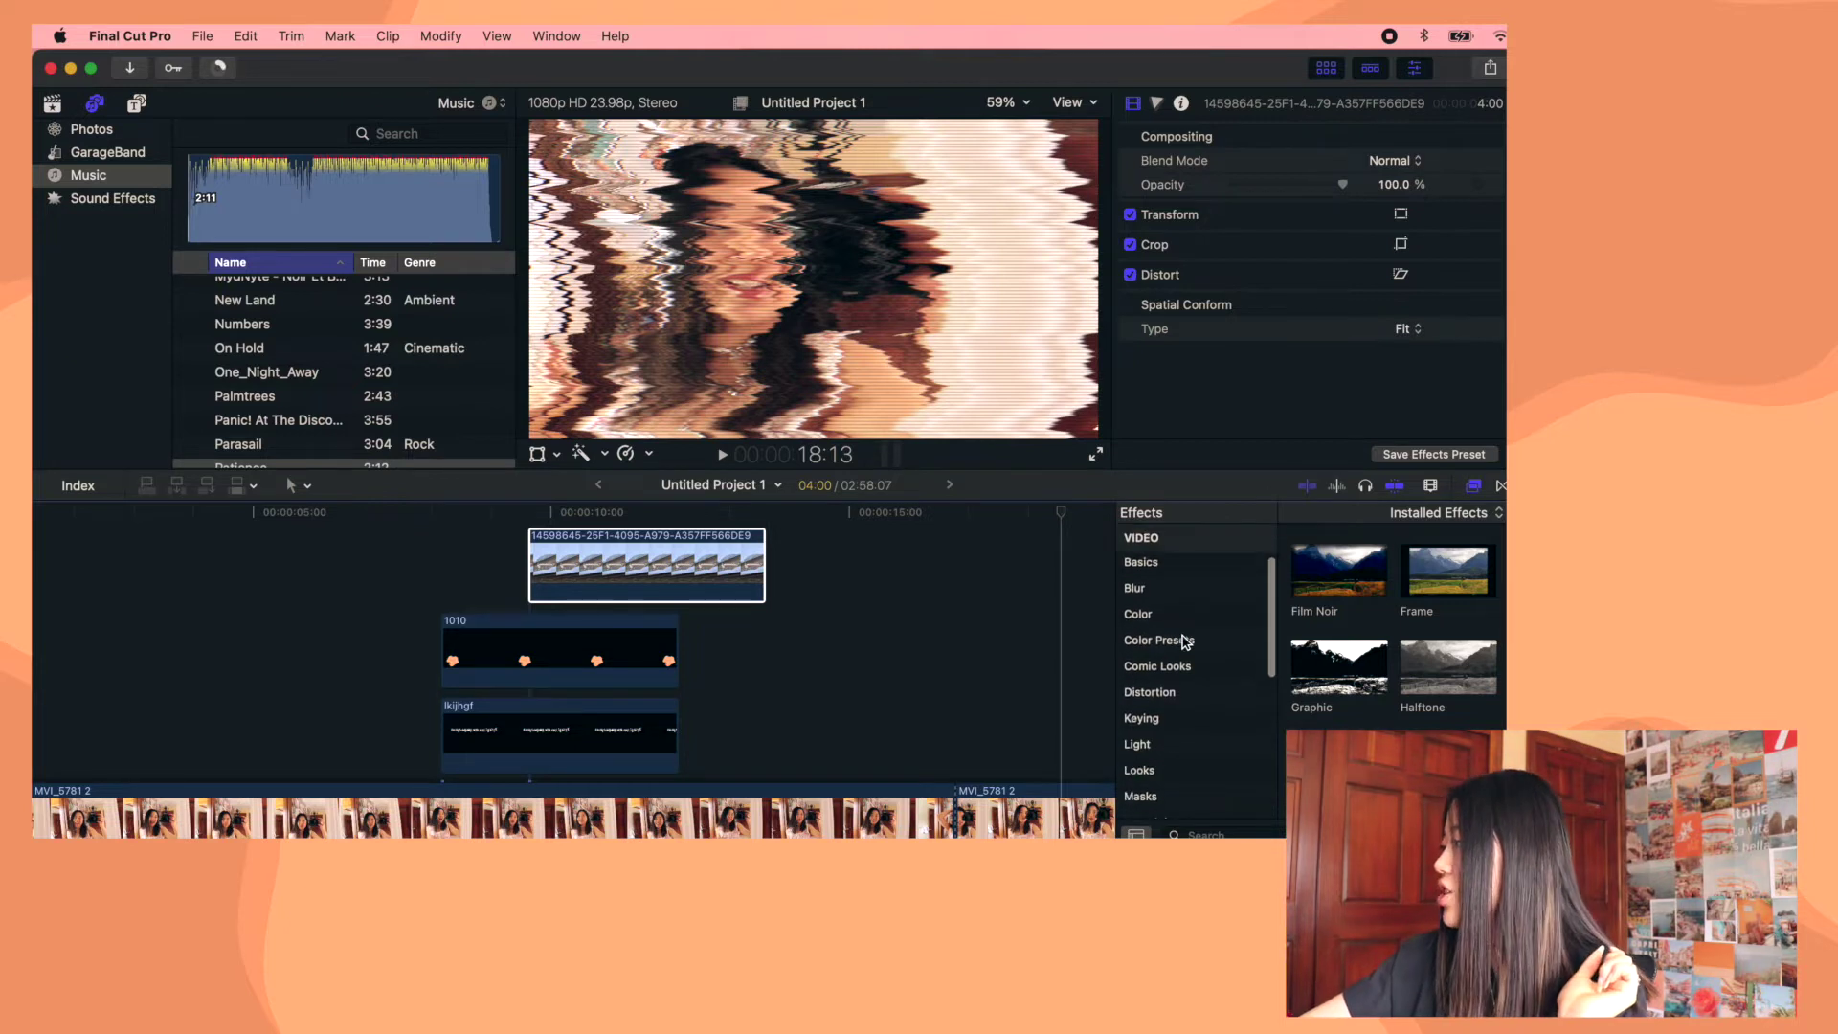
{"action": "left_click", "coordinate": [1180, 691]}
{"action": "scroll", "coordinate": [1436, 671], "scroll_direction": "down", "scroll_amount": 2}
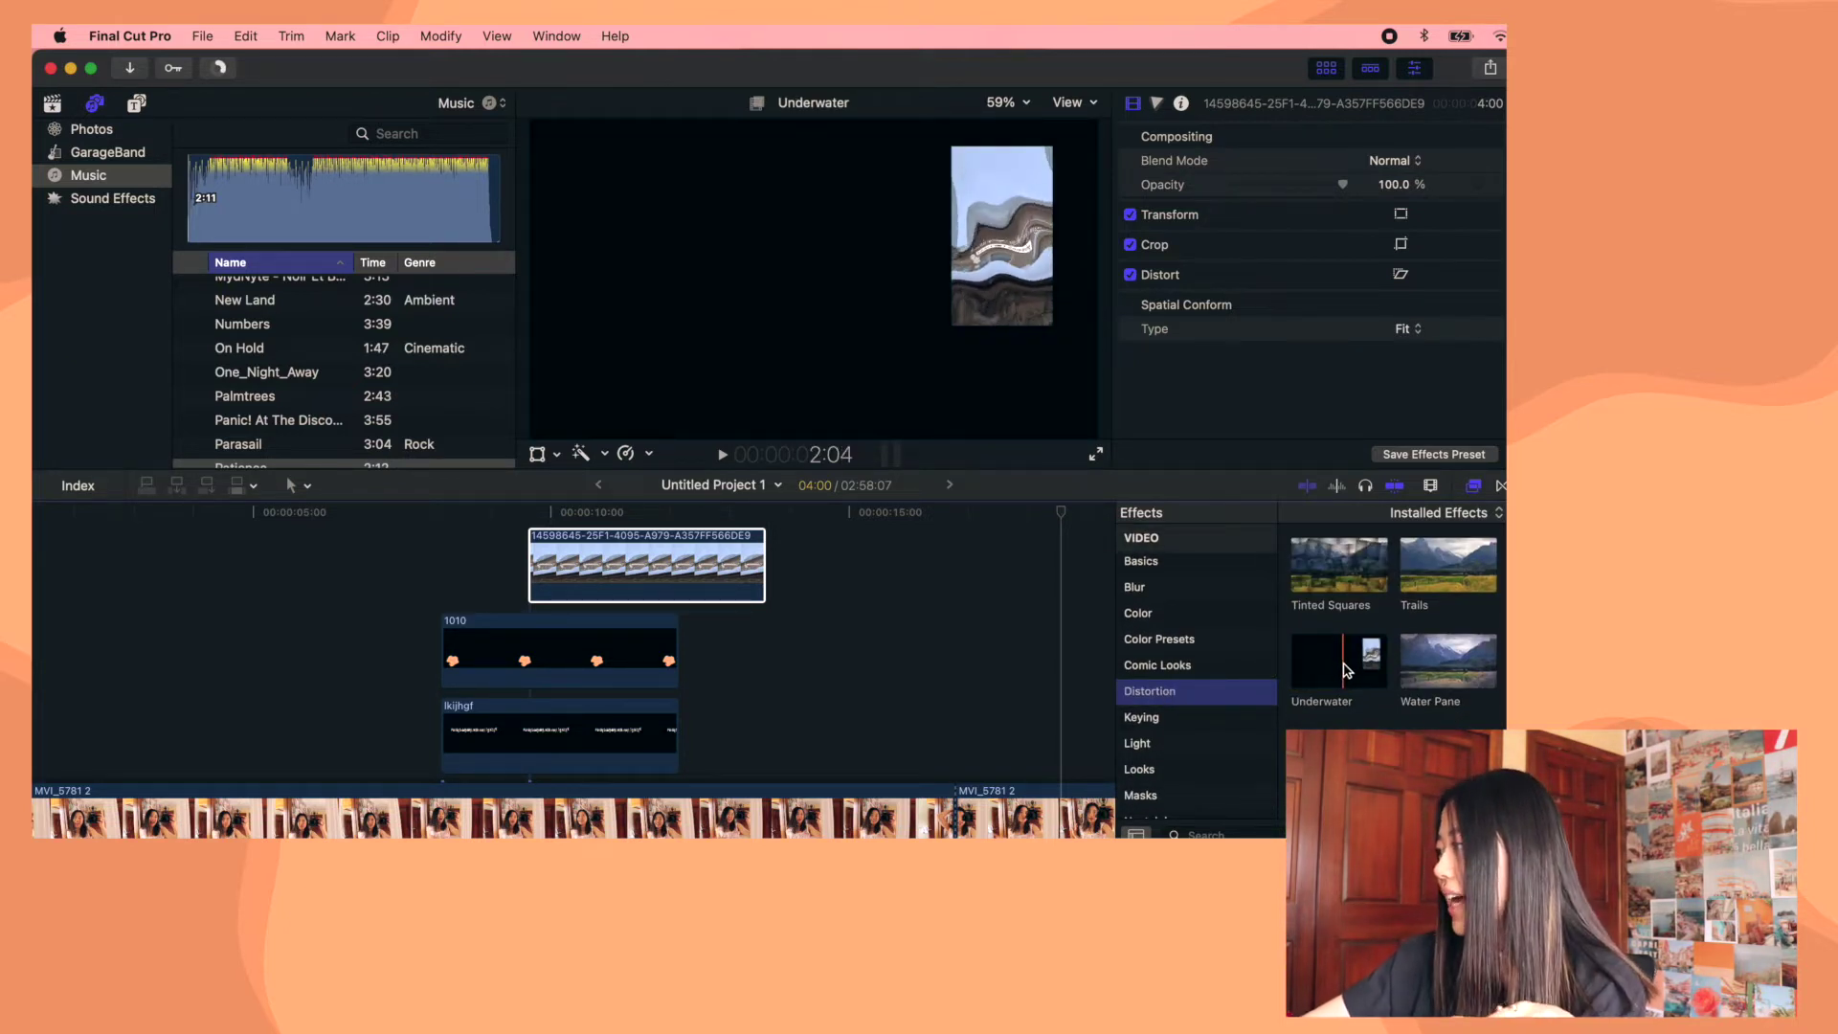
{"action": "left_click_drag", "start_coordinate": [1346, 670], "coordinate": [517, 743]}
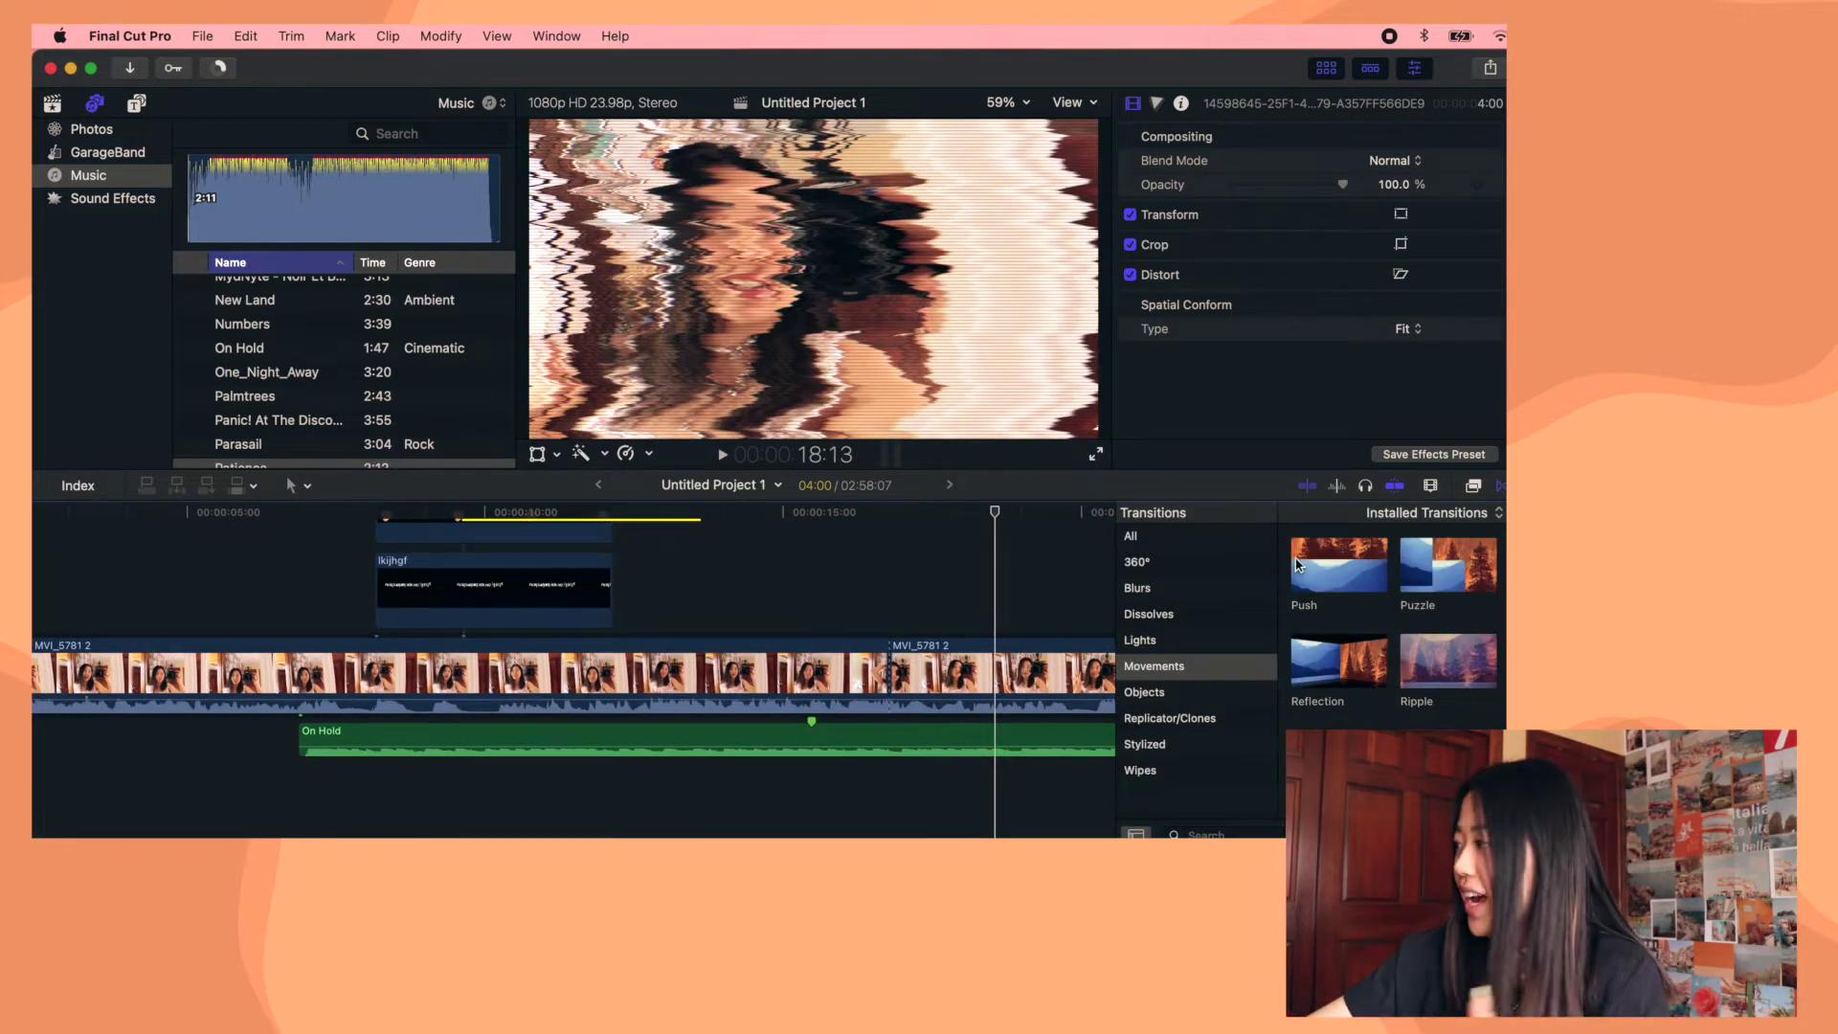
Place a Push transition from Movements on the edit point between the MVI_5781 clips
{"action": "left_click_drag", "start_coordinate": [1299, 565], "coordinate": [1336, 608]}
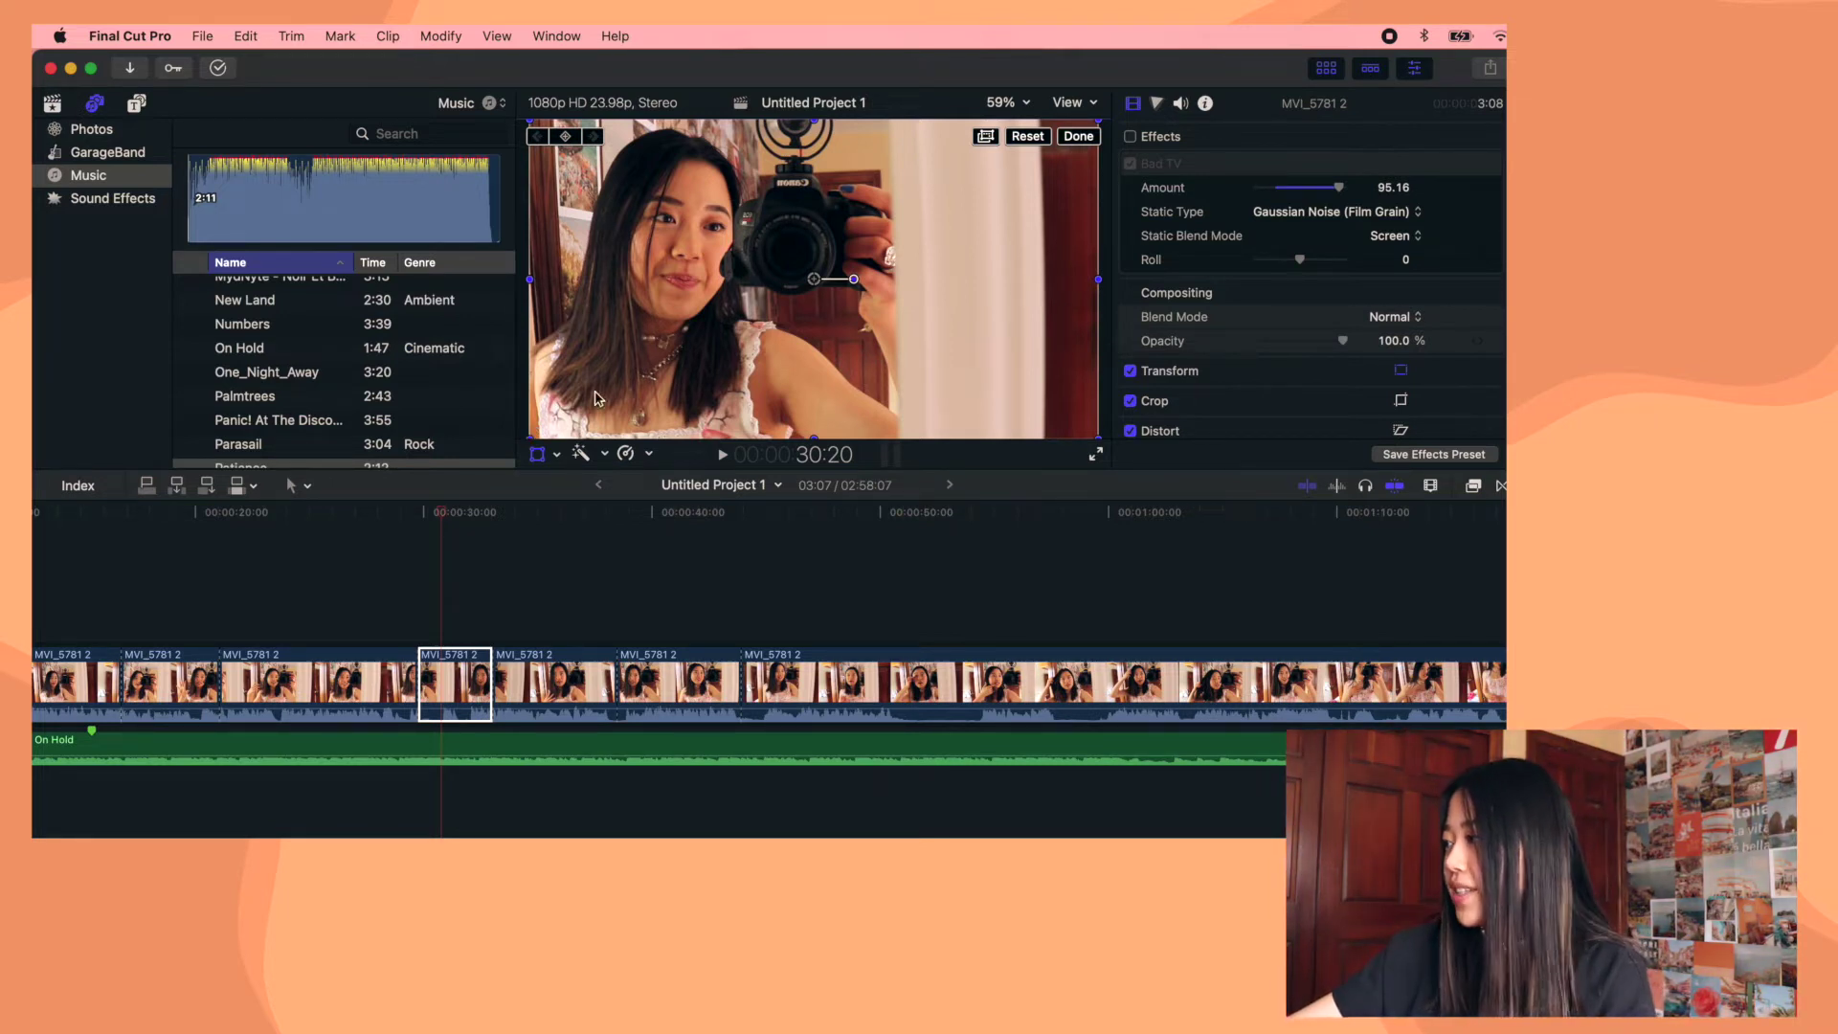
Scale the MVI_5781 clip up to about 194% and copy it with its effects
{"action": "left_click_drag", "start_coordinate": [527, 440], "coordinate": [398, 586]}
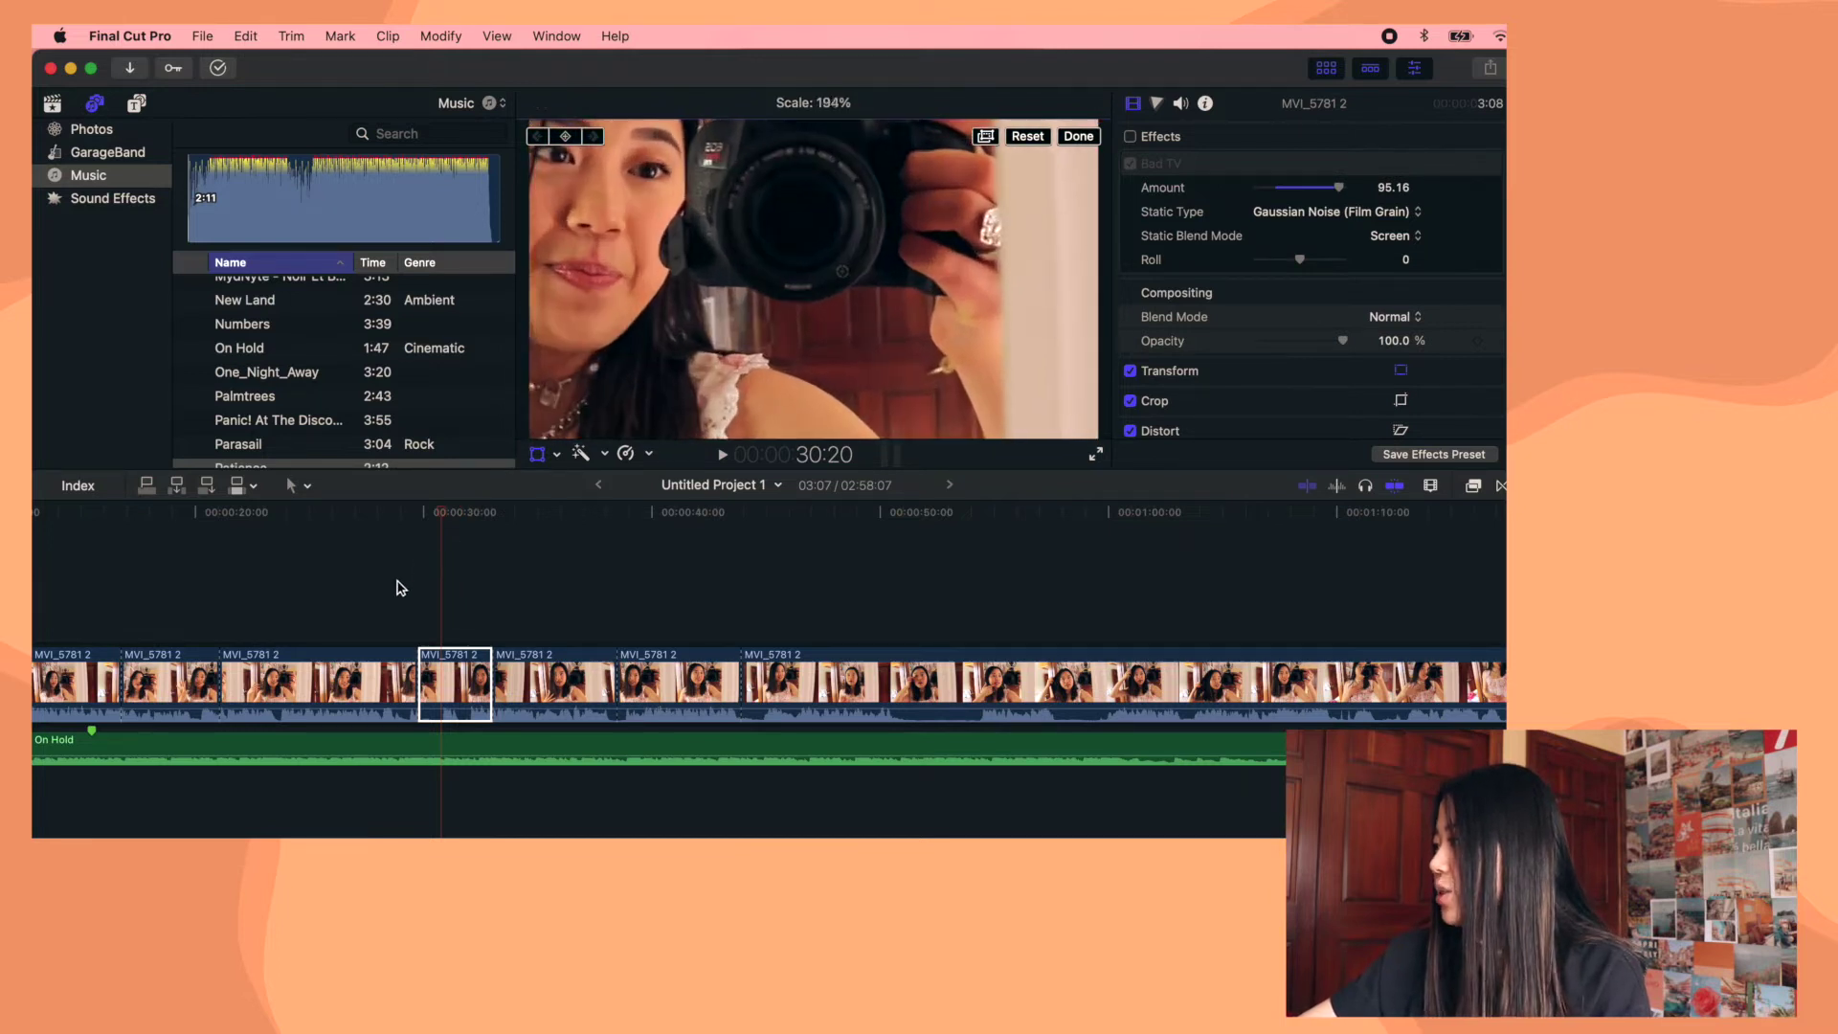
{"action": "left_click", "coordinate": [1072, 138]}
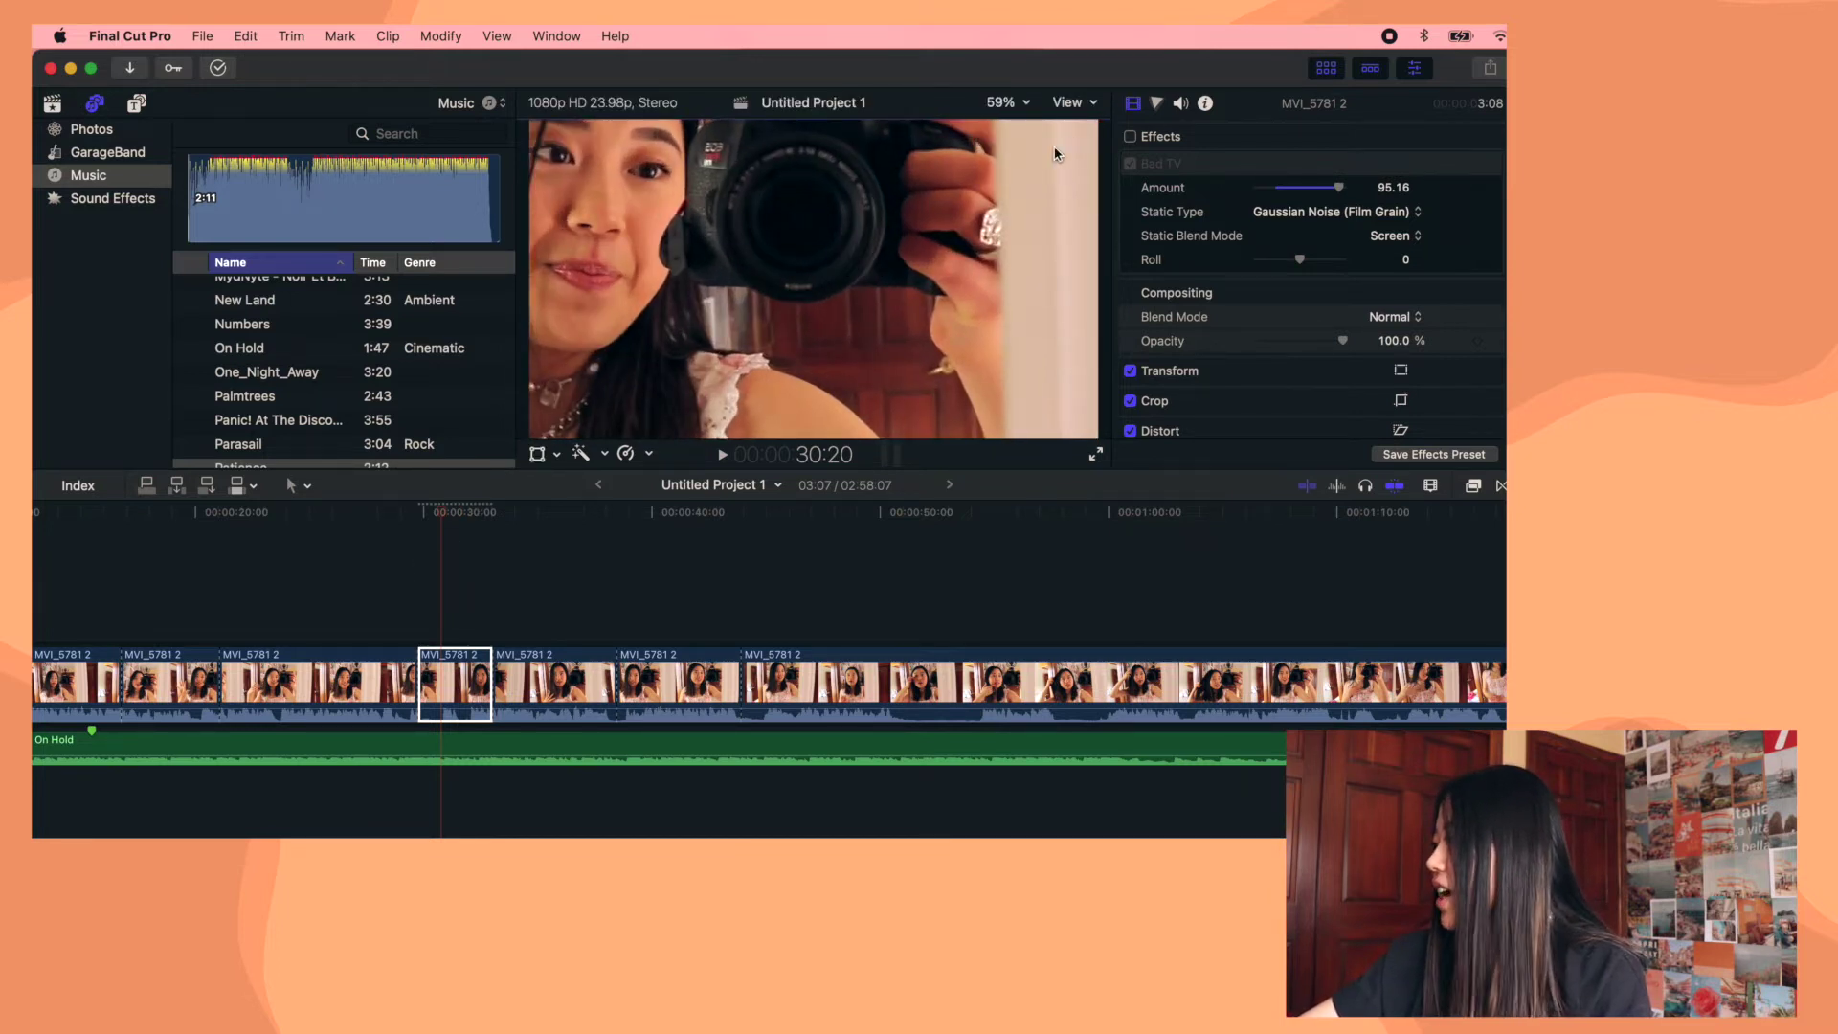
{"action": "left_click", "coordinate": [272, 29]}
{"action": "mouse_move", "coordinate": [246, 32]}
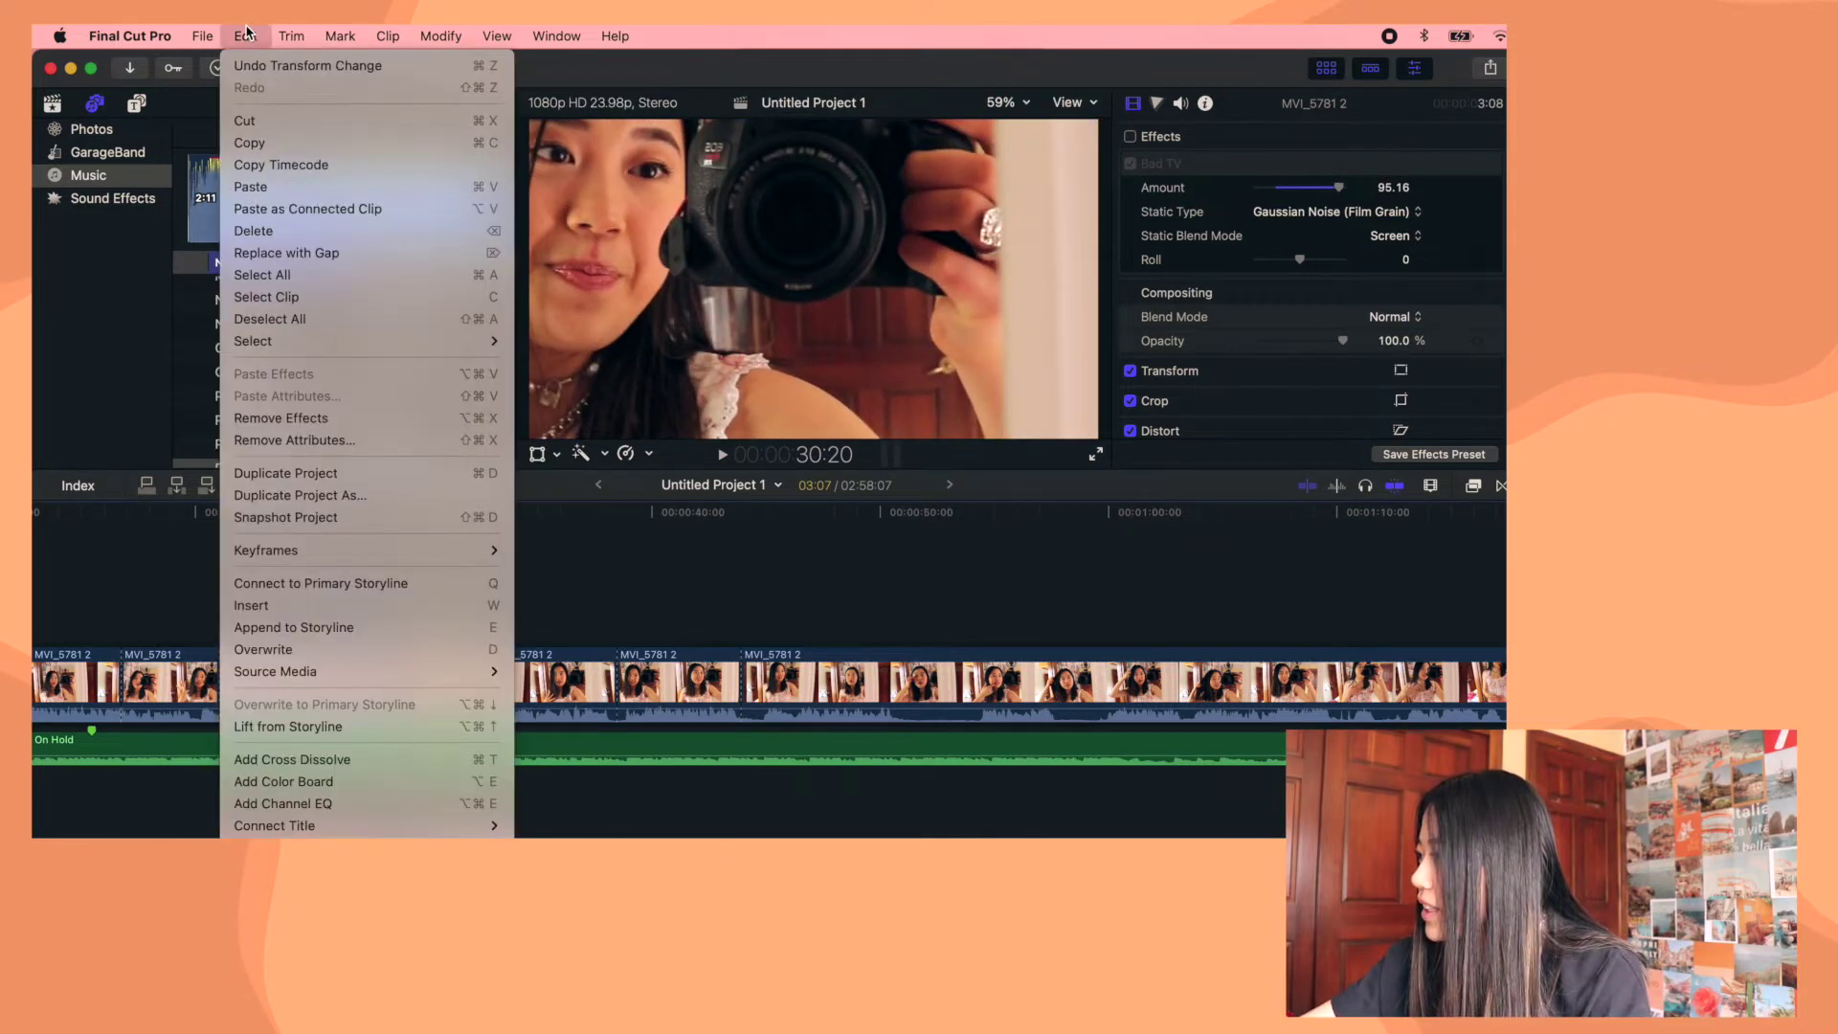
{"action": "left_click", "coordinate": [253, 143]}
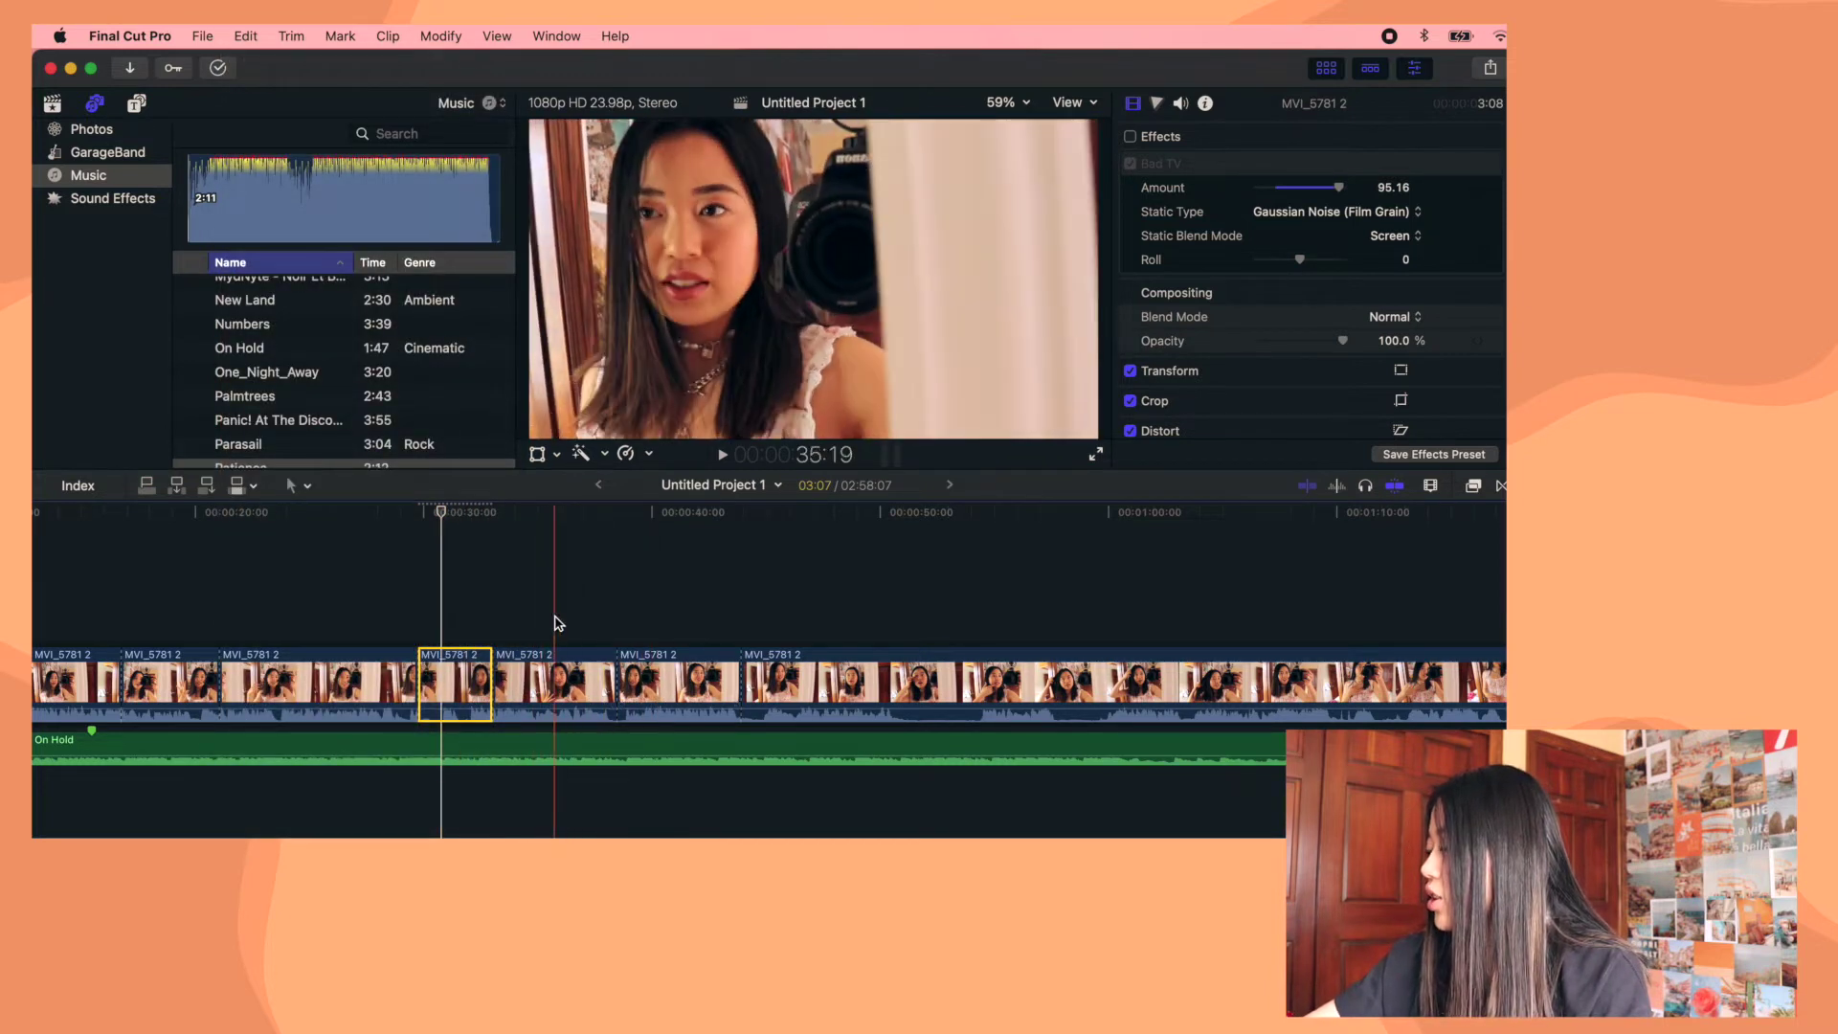
Paste the copied effects onto the two following MVI_5781 clips
{"action": "left_click", "coordinate": [524, 599]}
{"action": "left_click_drag", "start_coordinate": [525, 599], "coordinate": [671, 682]}
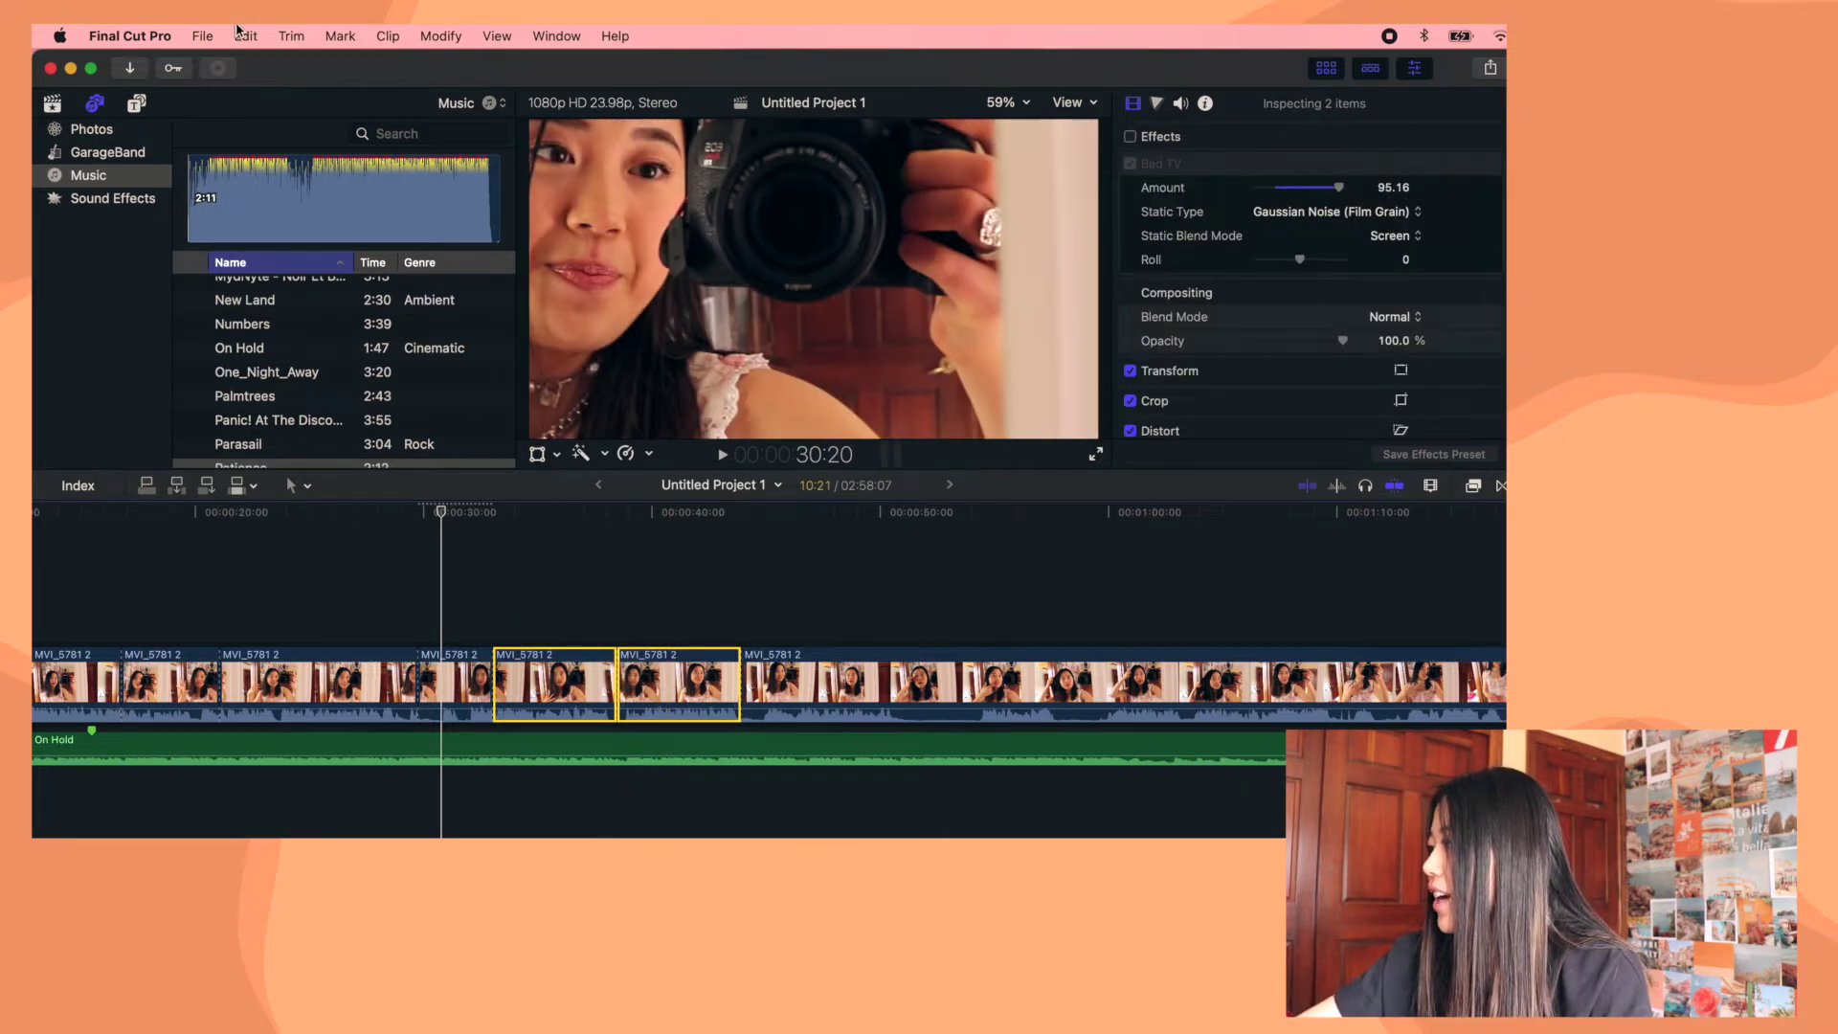
{"action": "left_click", "coordinate": [246, 35]}
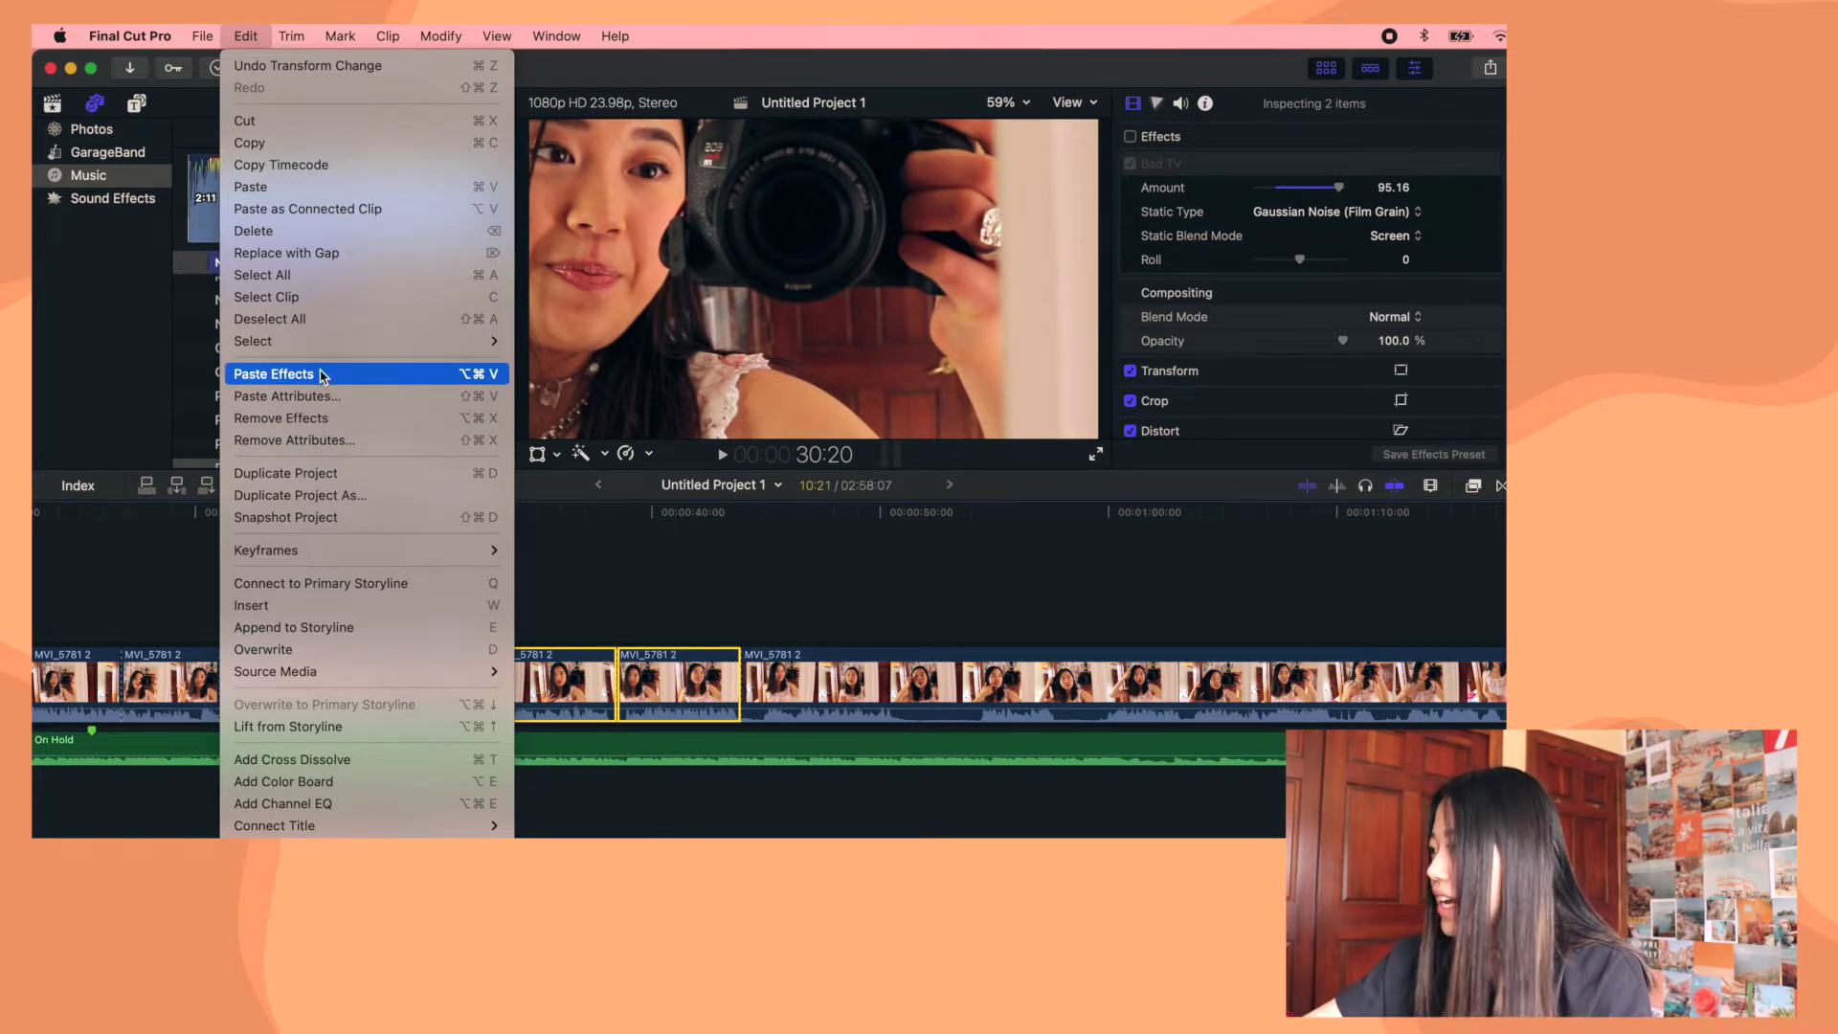
{"action": "left_click", "coordinate": [322, 375]}
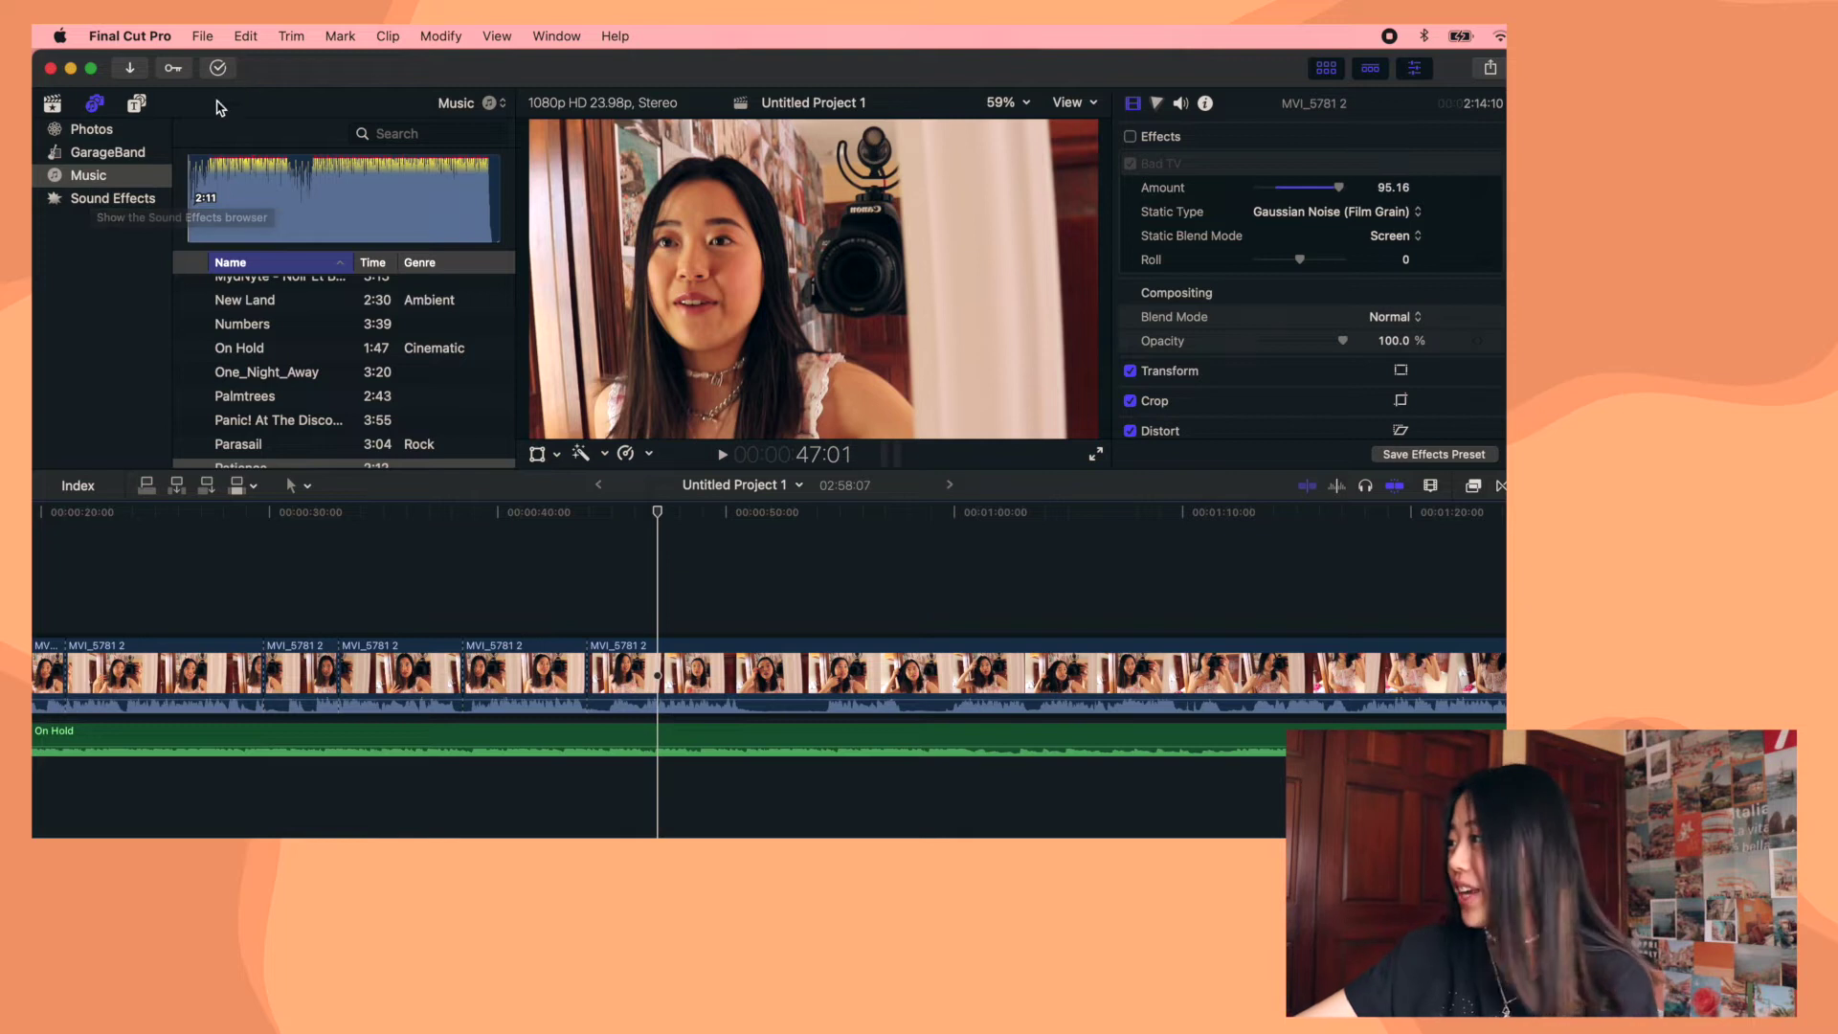
Connect a Basic Title from Bumper/Opener above the vlog near the 47-second mark
{"action": "left_click", "coordinate": [138, 103]}
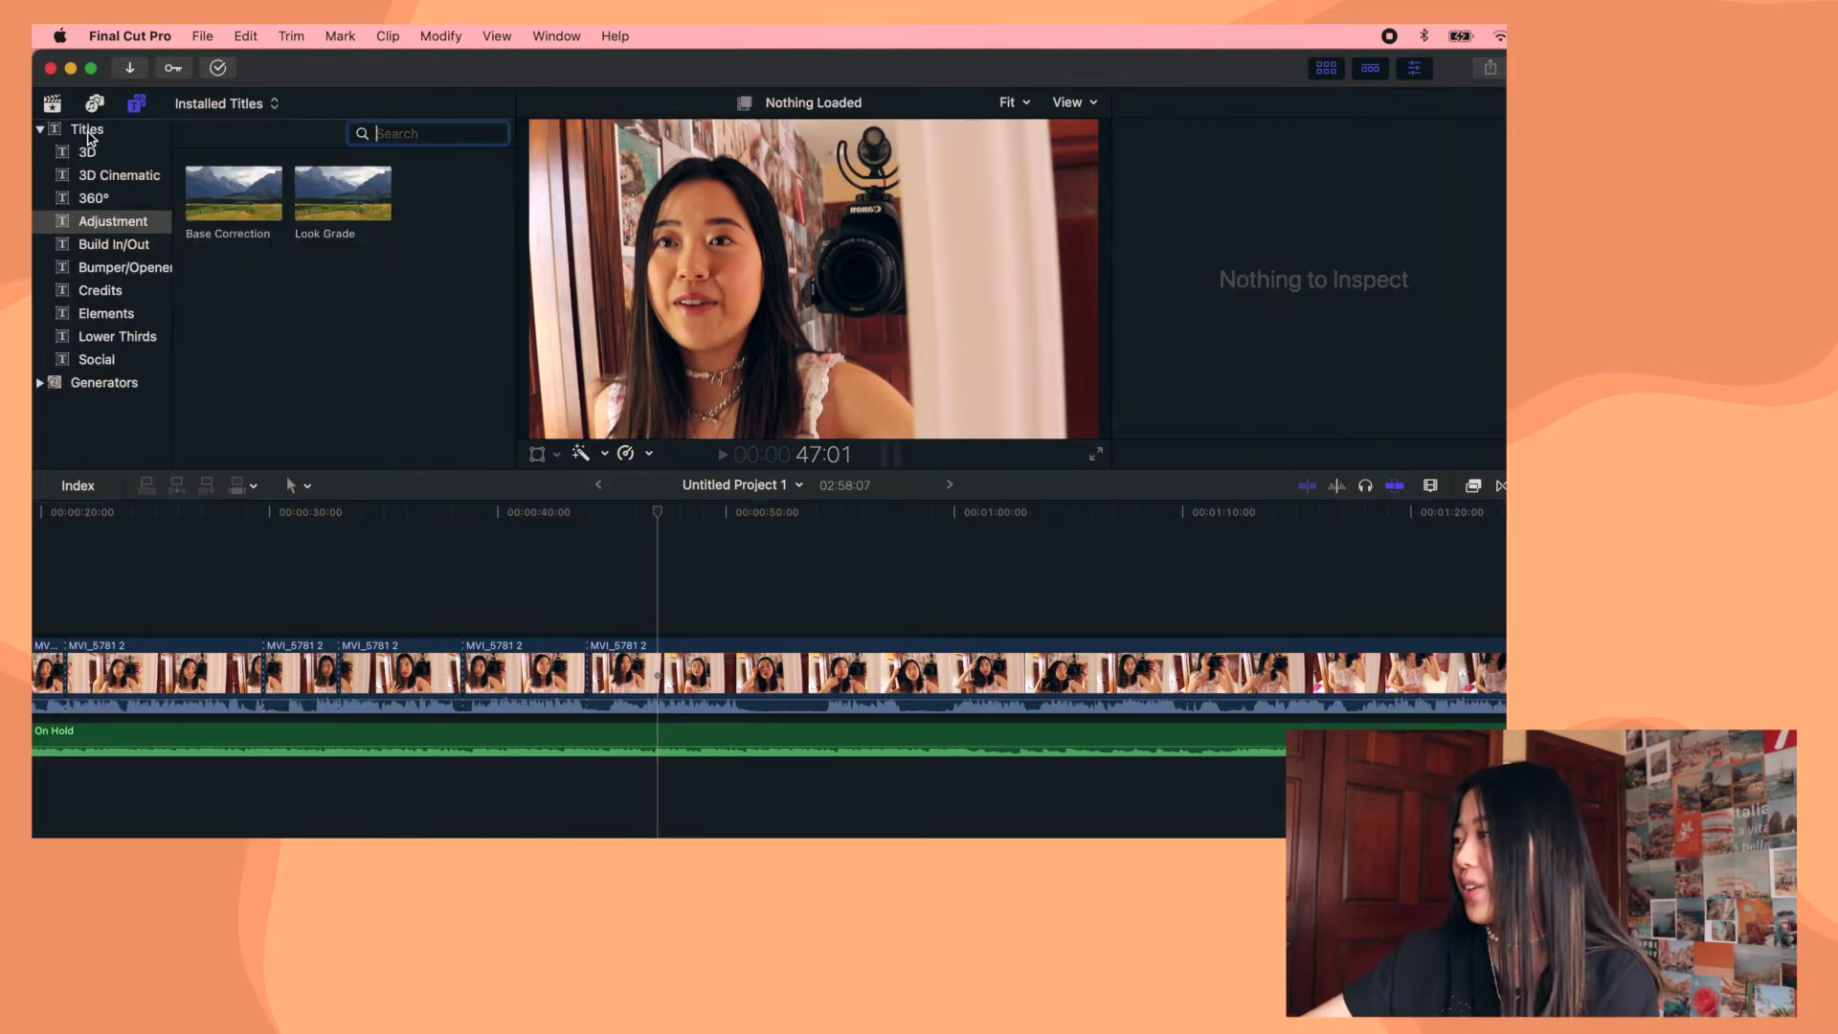
{"action": "left_click", "coordinate": [101, 158]}
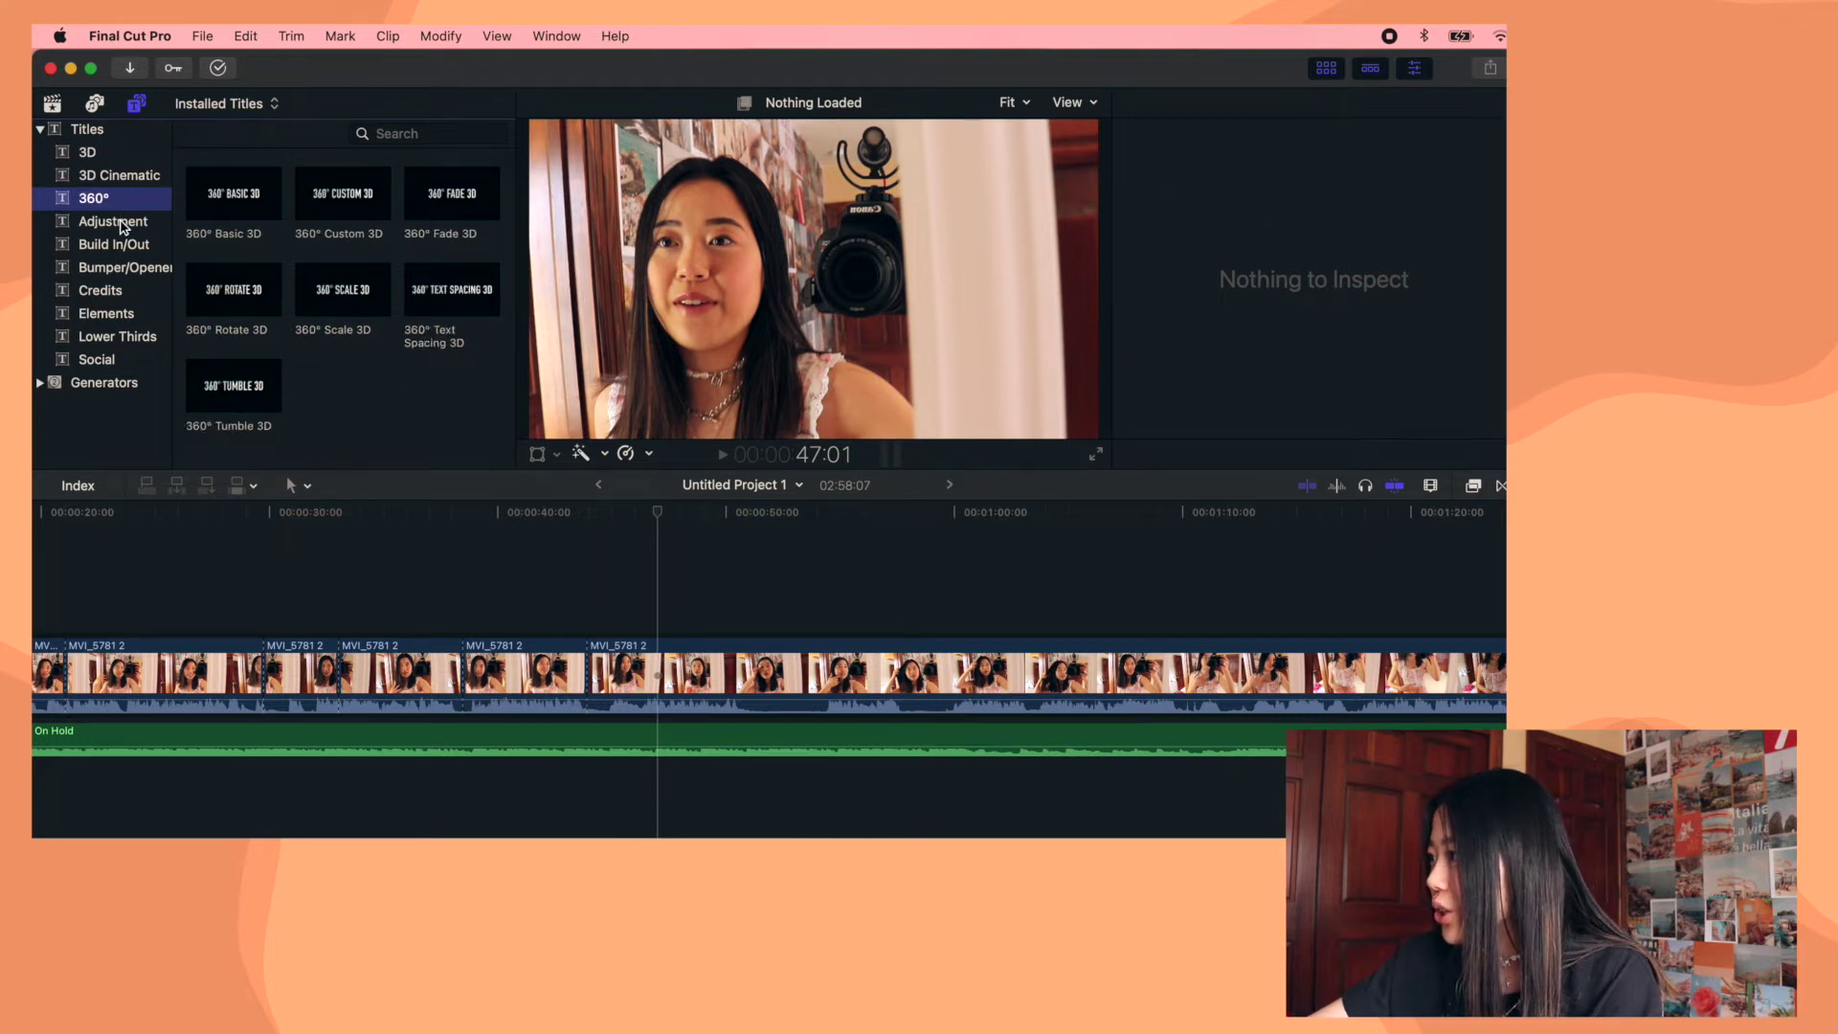
{"action": "left_click", "coordinate": [128, 268]}
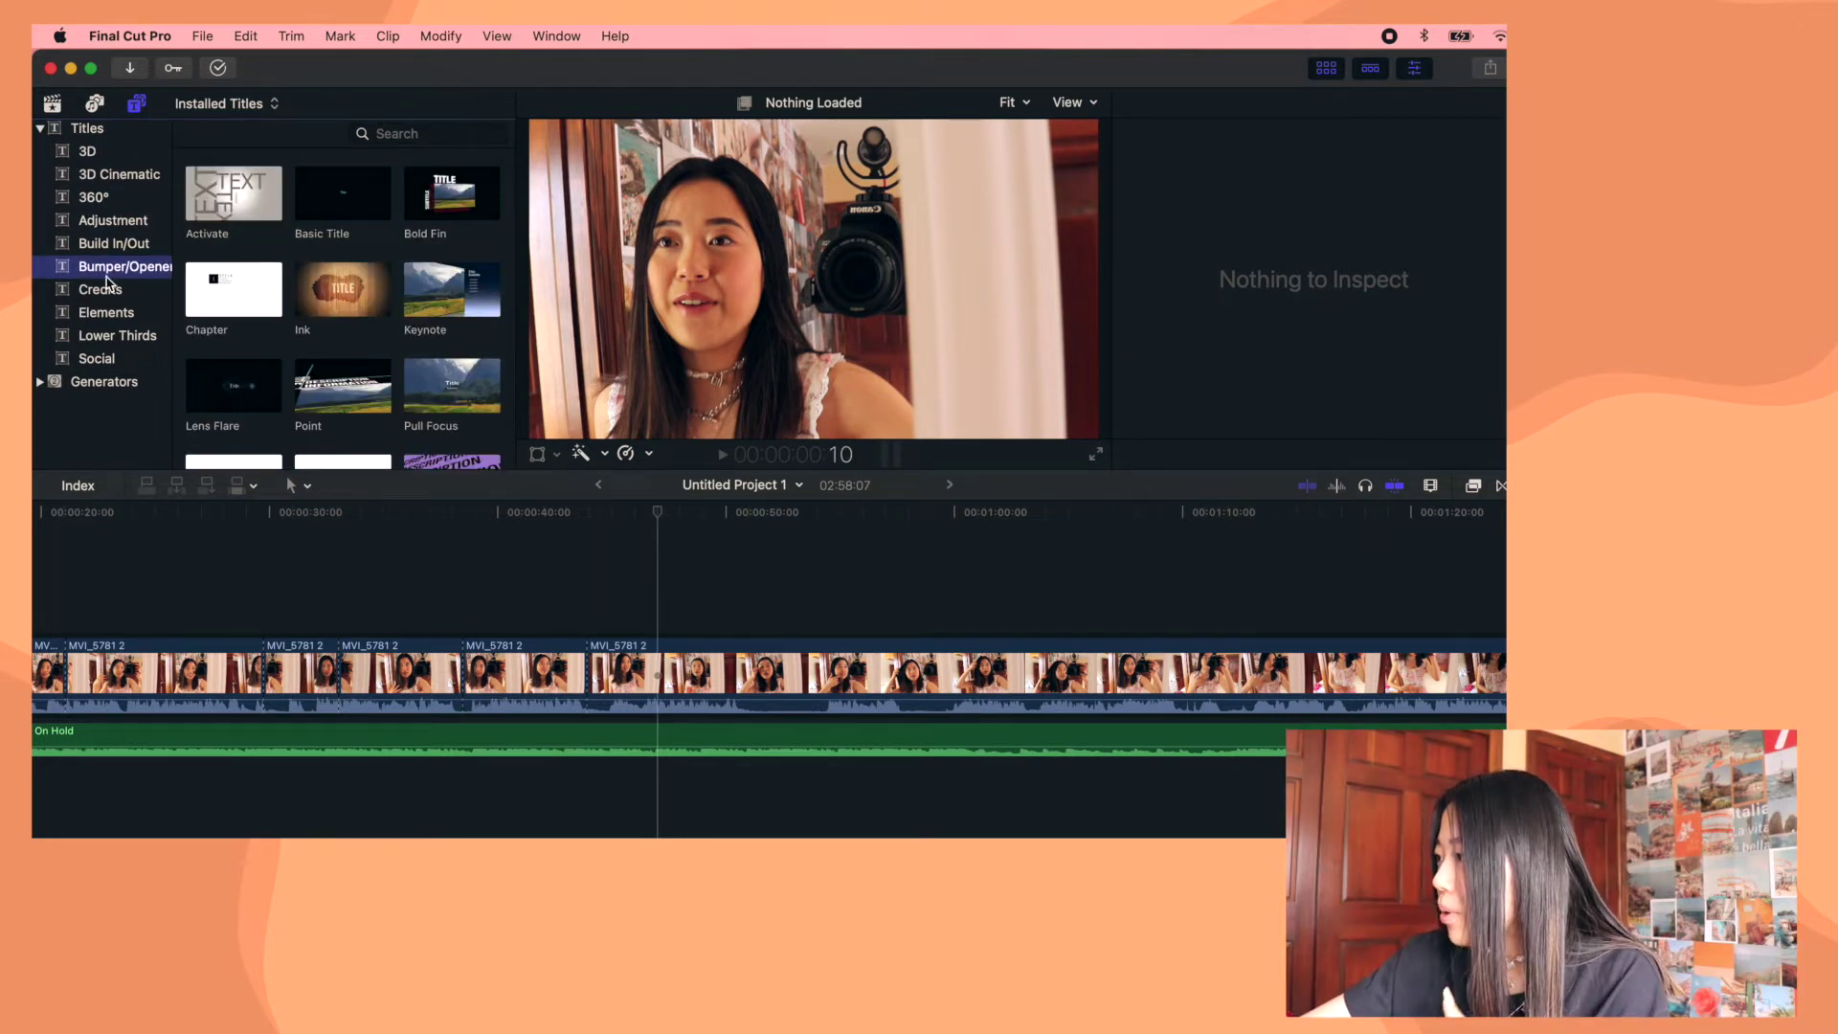
{"action": "left_click_drag", "start_coordinate": [311, 215], "coordinate": [661, 621]}
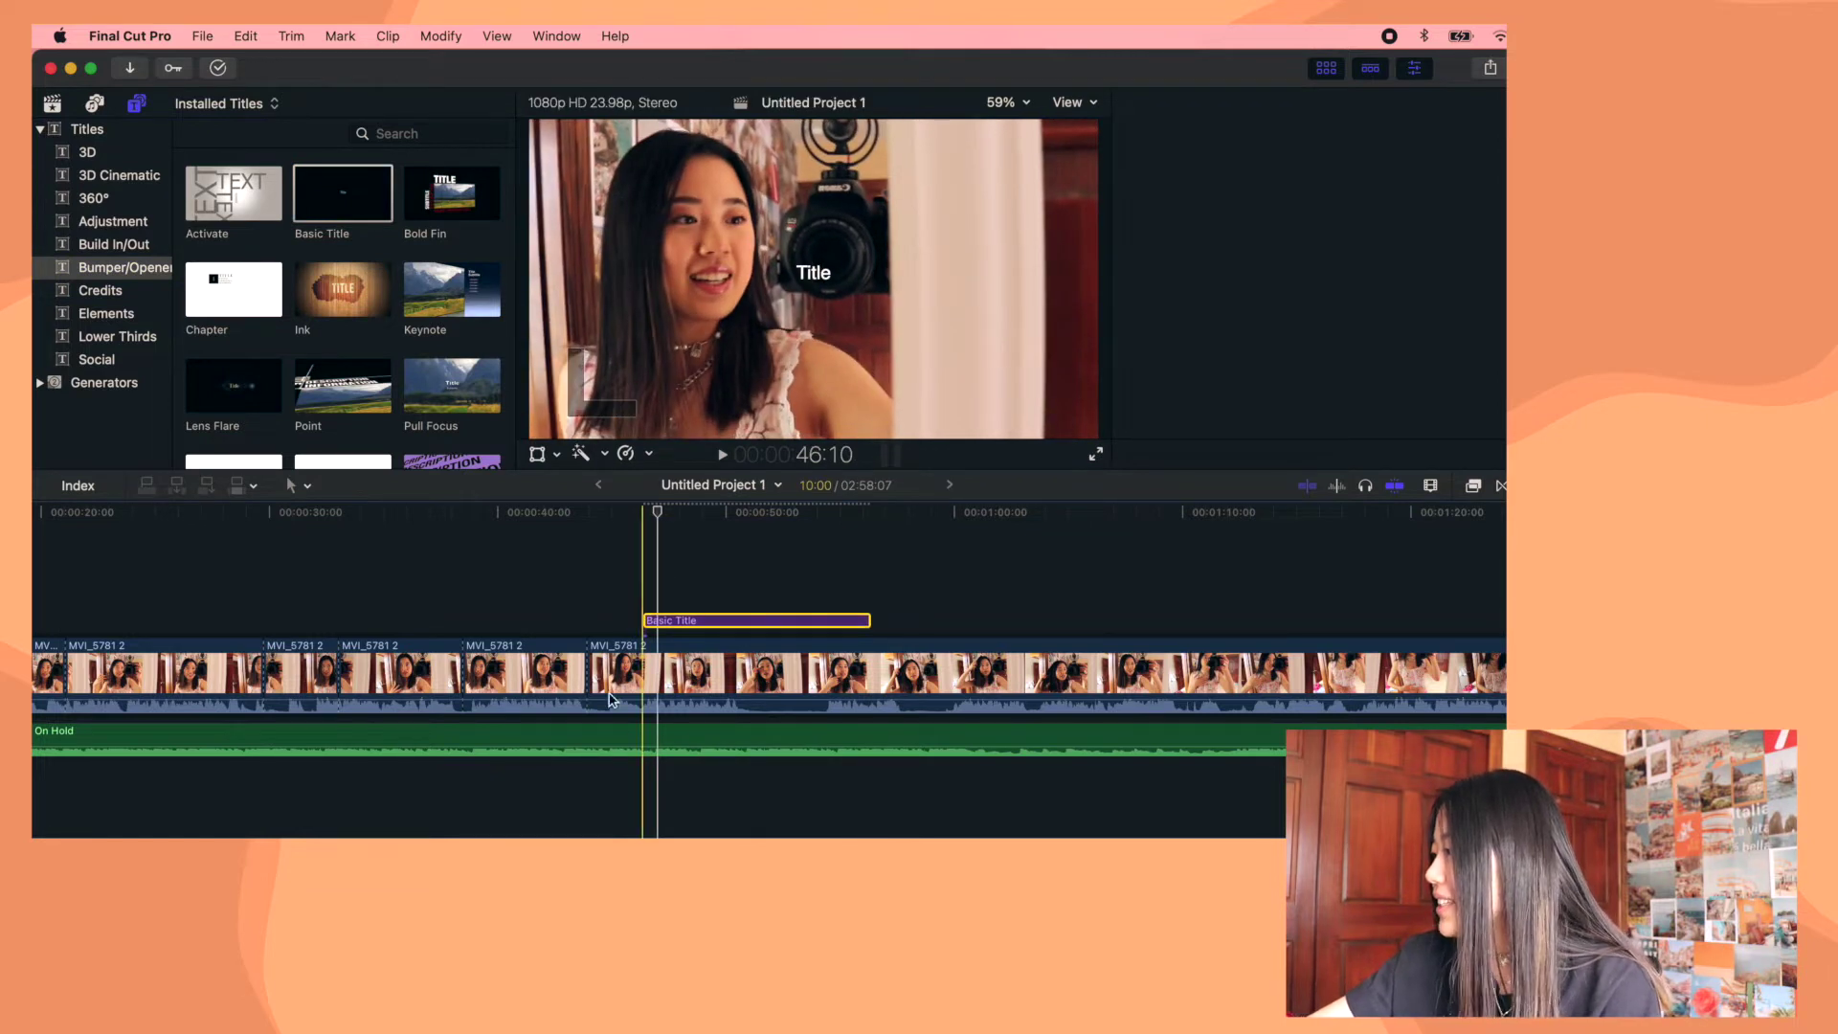
{"action": "key", "text": "super+equal"}
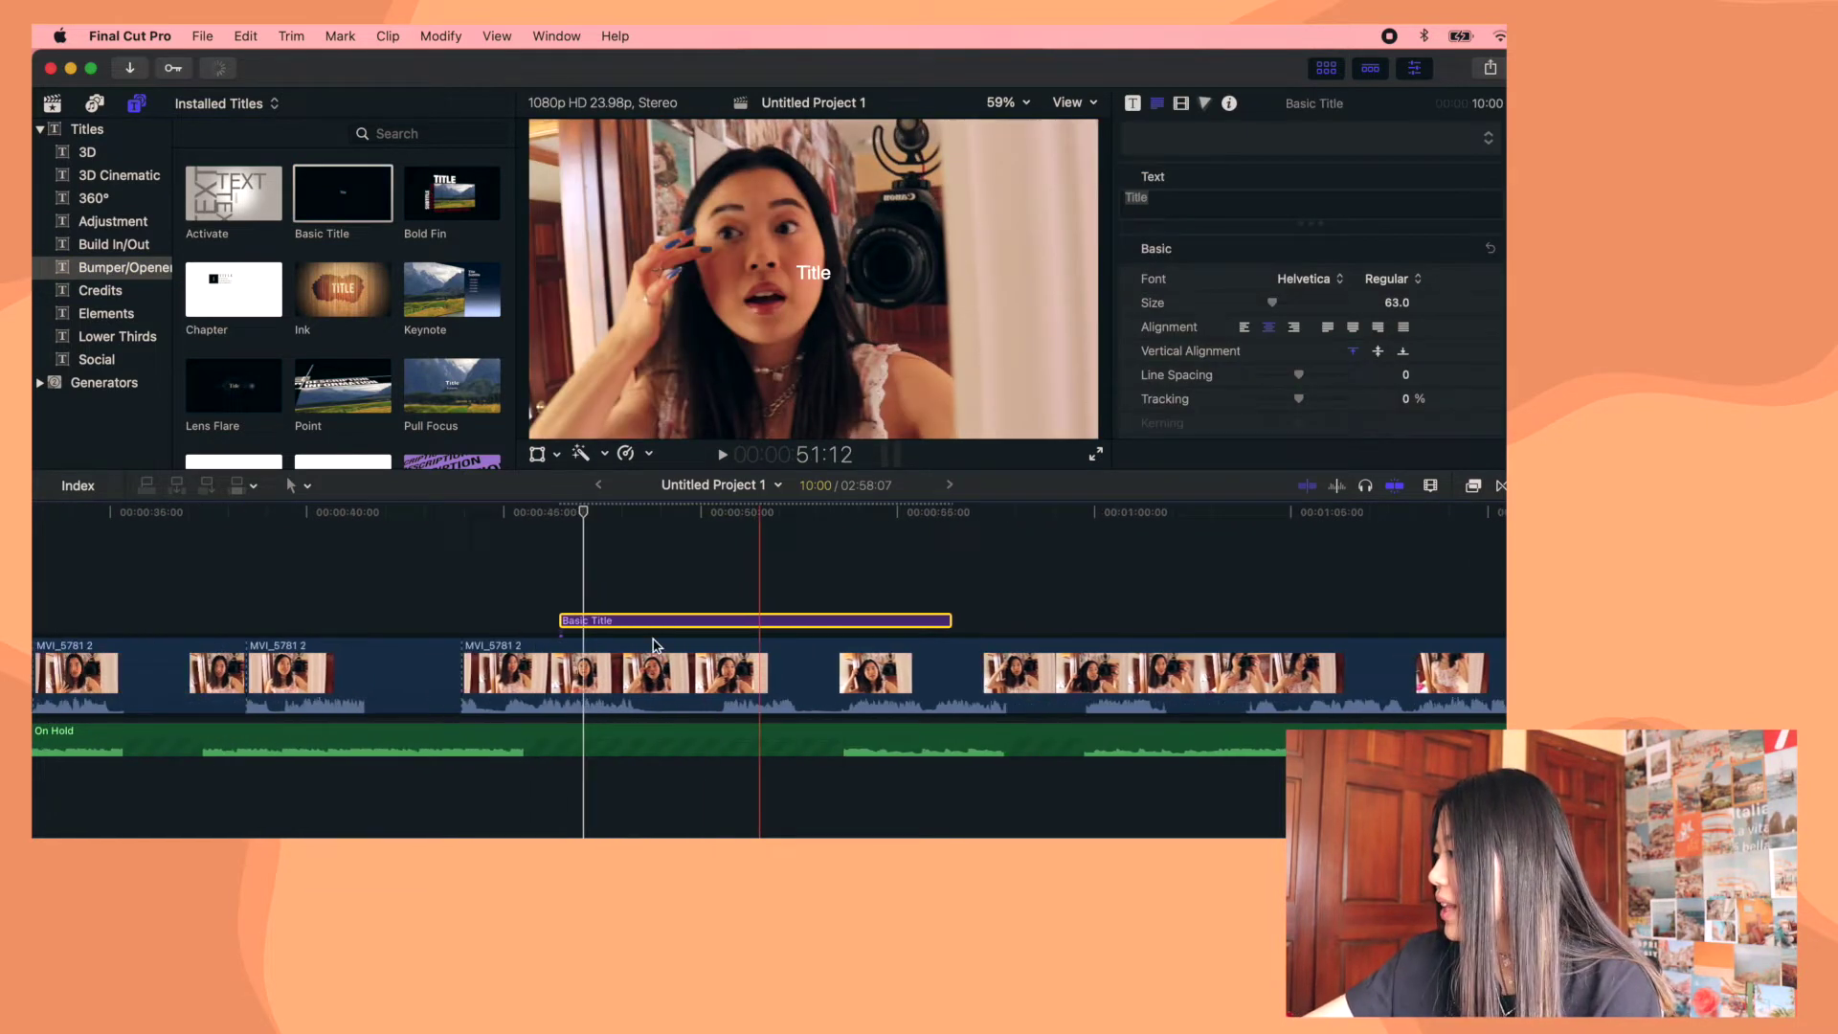
Change the title text to 'subscribe' in Big Caslon Medium at size 288
{"action": "key", "text": "space"}
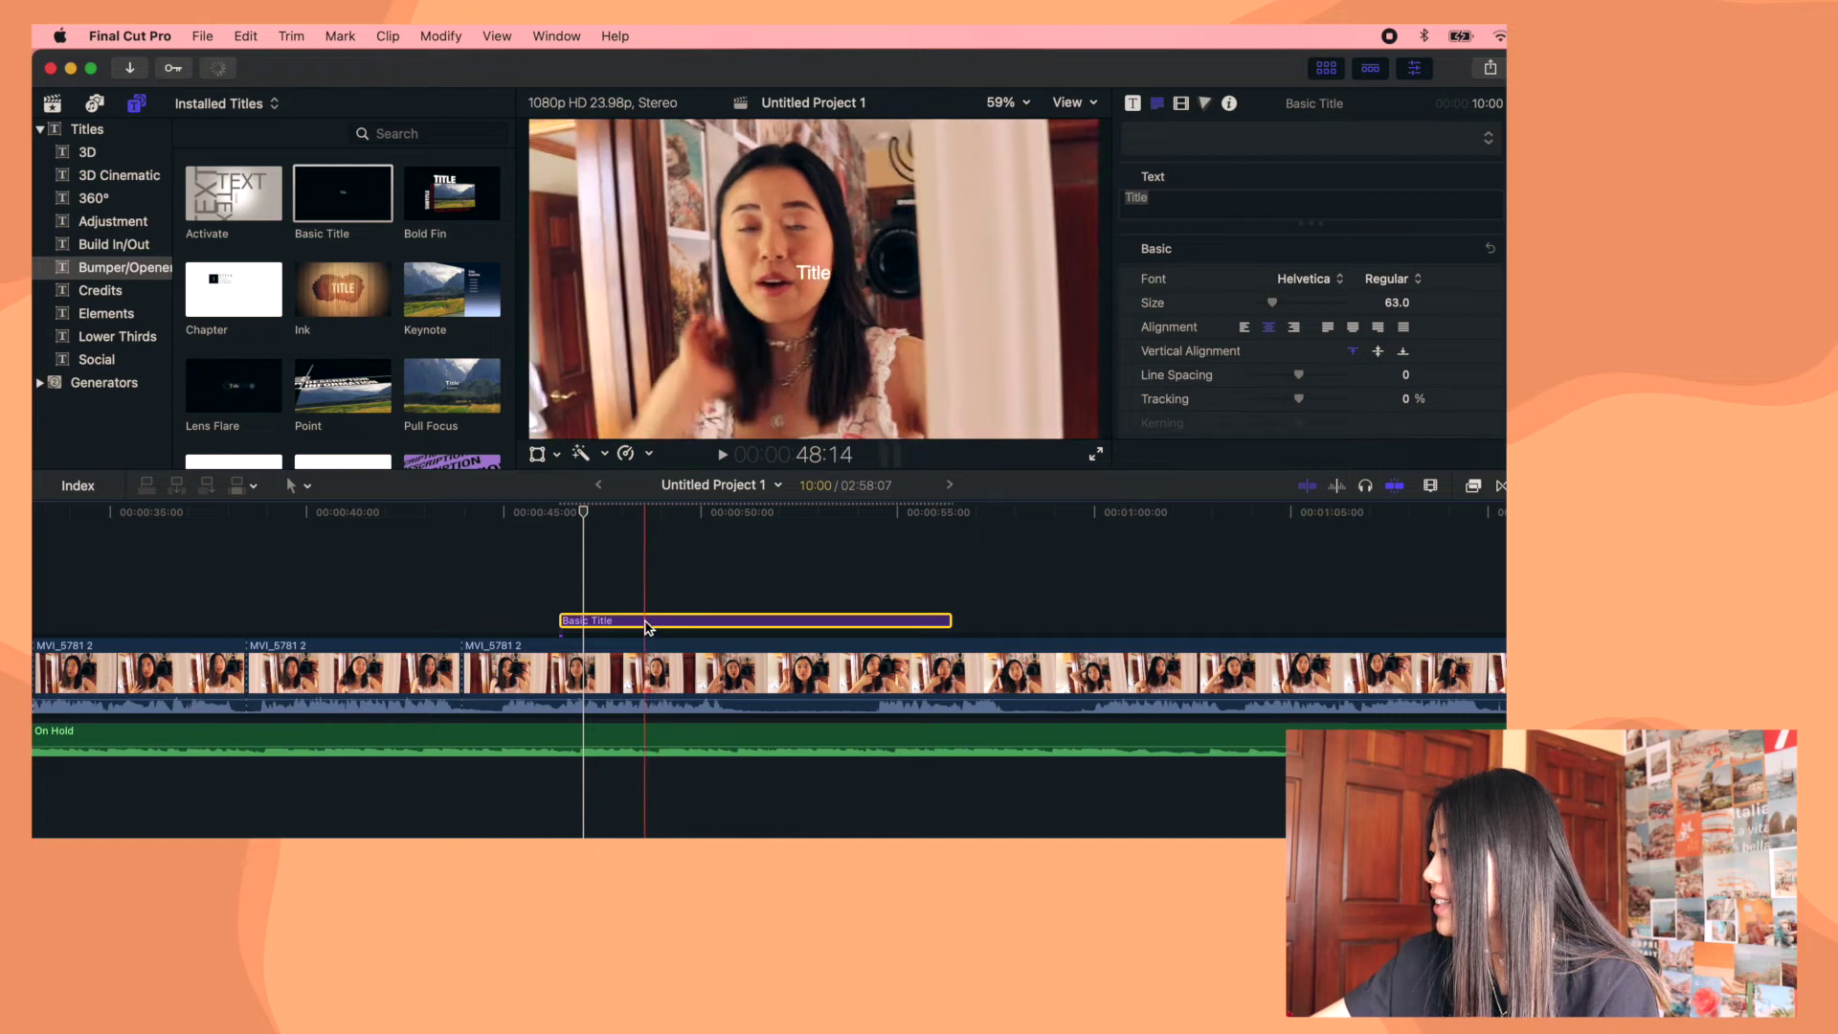
{"action": "type", "text": "subscribe"}
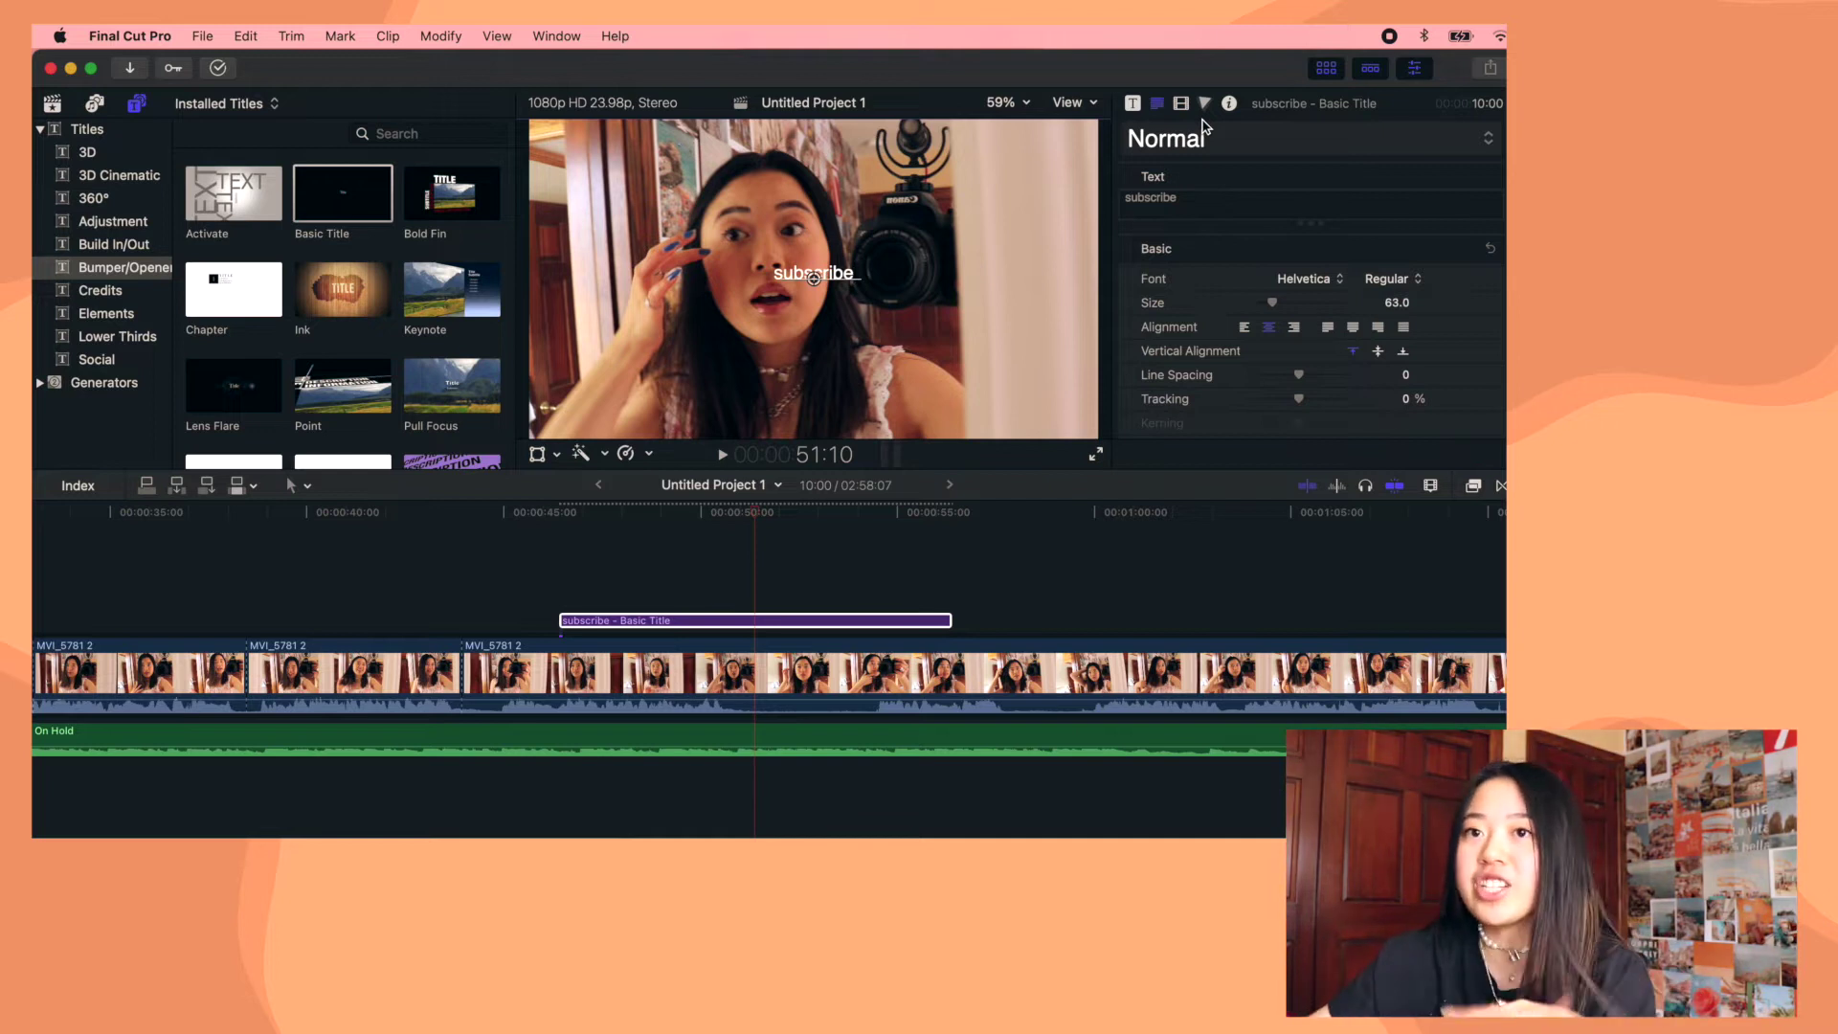
{"action": "left_click", "coordinate": [1321, 276]}
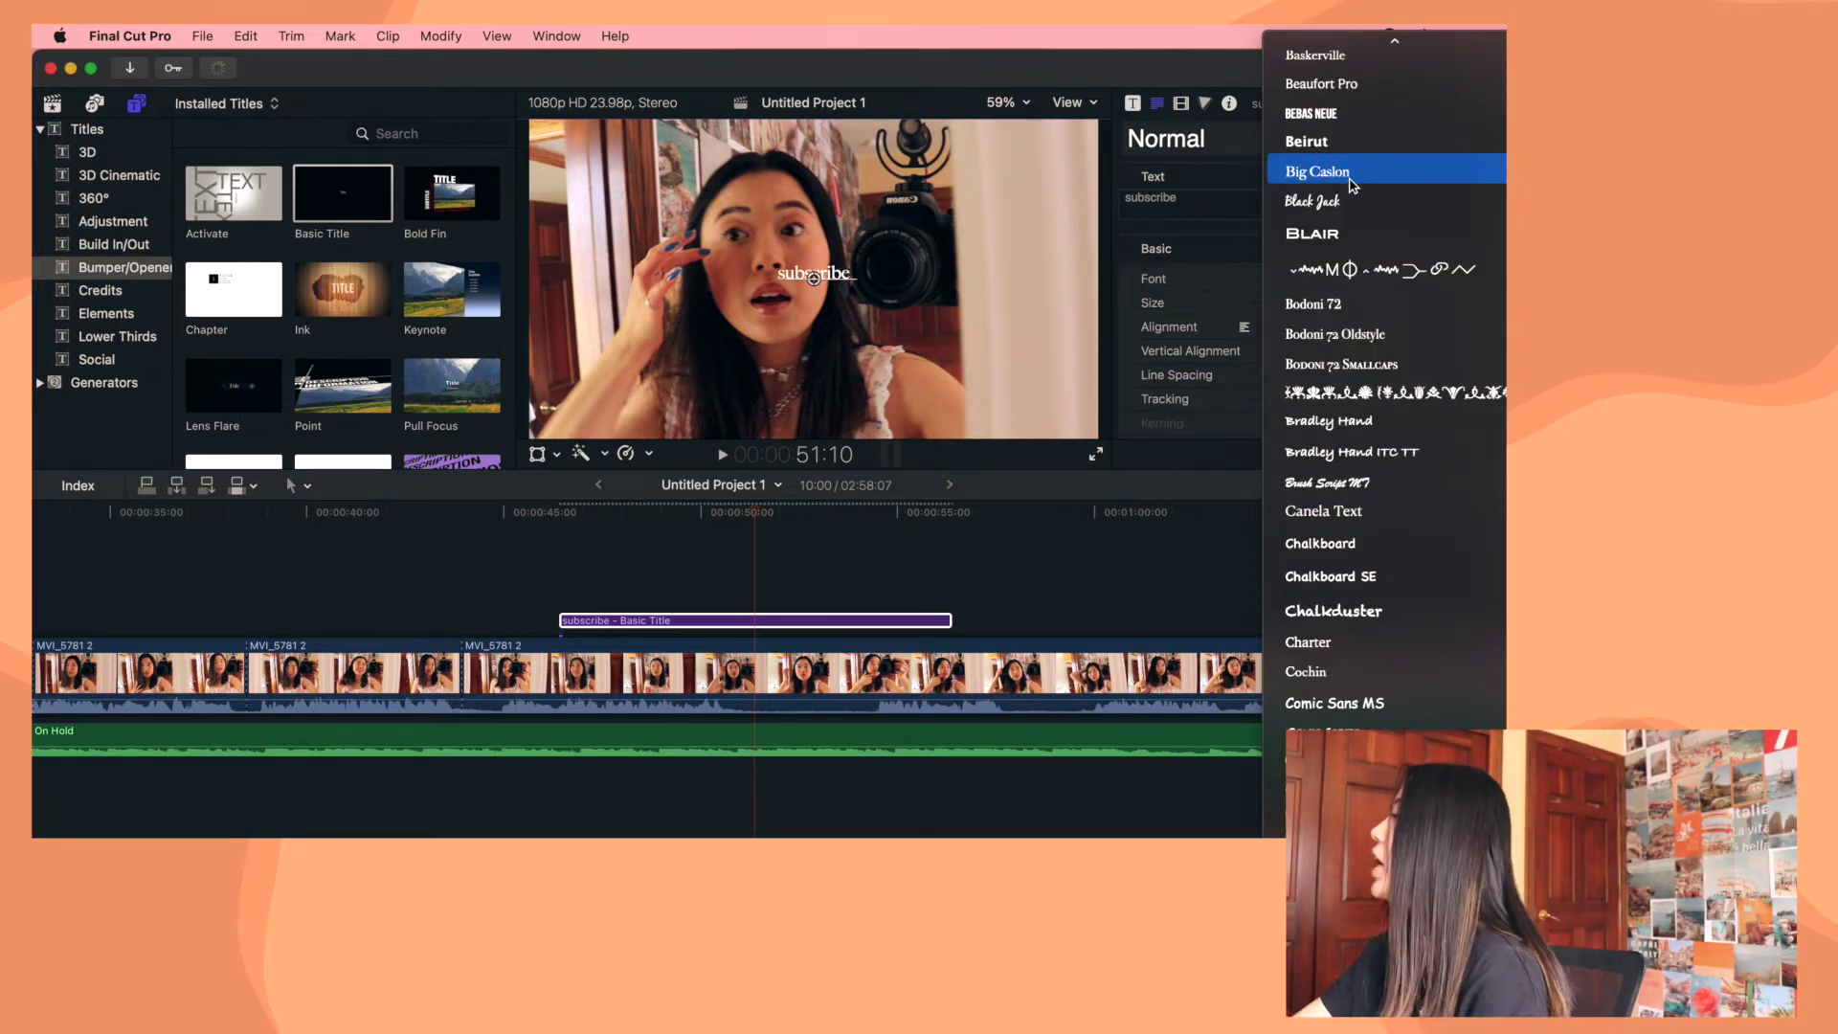
{"action": "left_click", "coordinate": [1351, 180]}
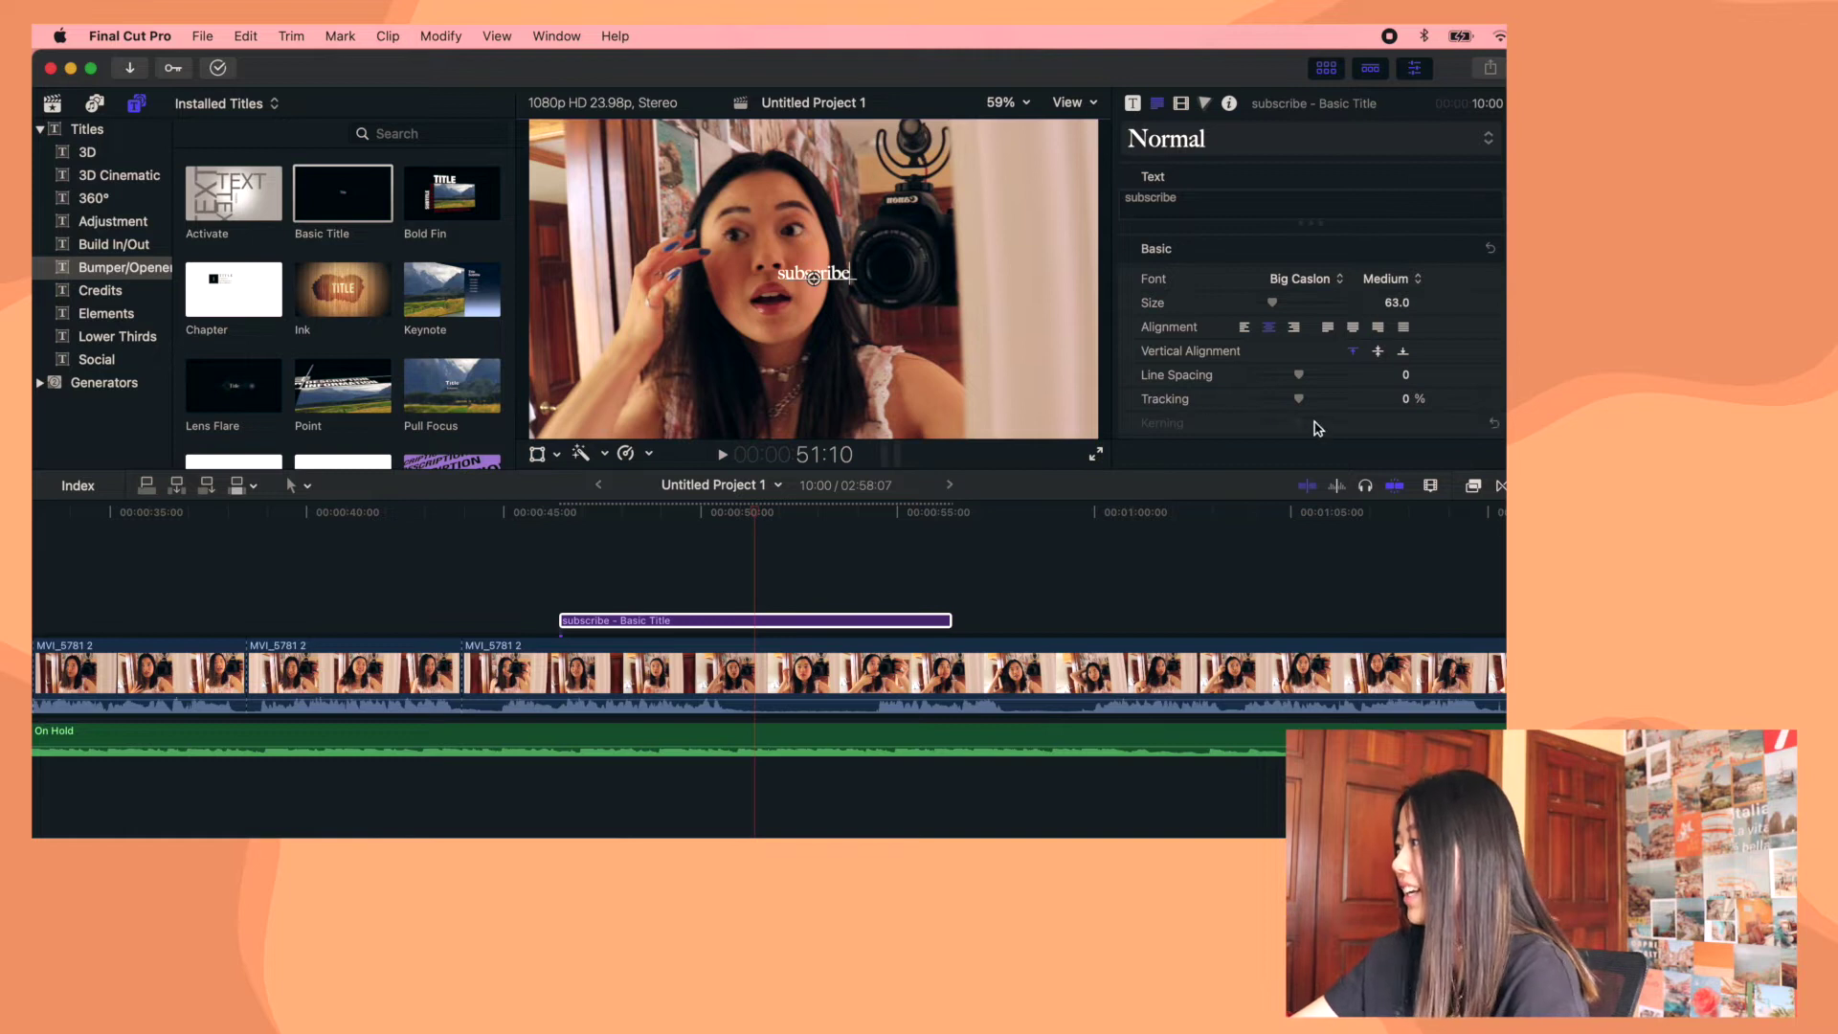
{"action": "left_click_drag", "start_coordinate": [1290, 314], "coordinate": [1359, 314]}
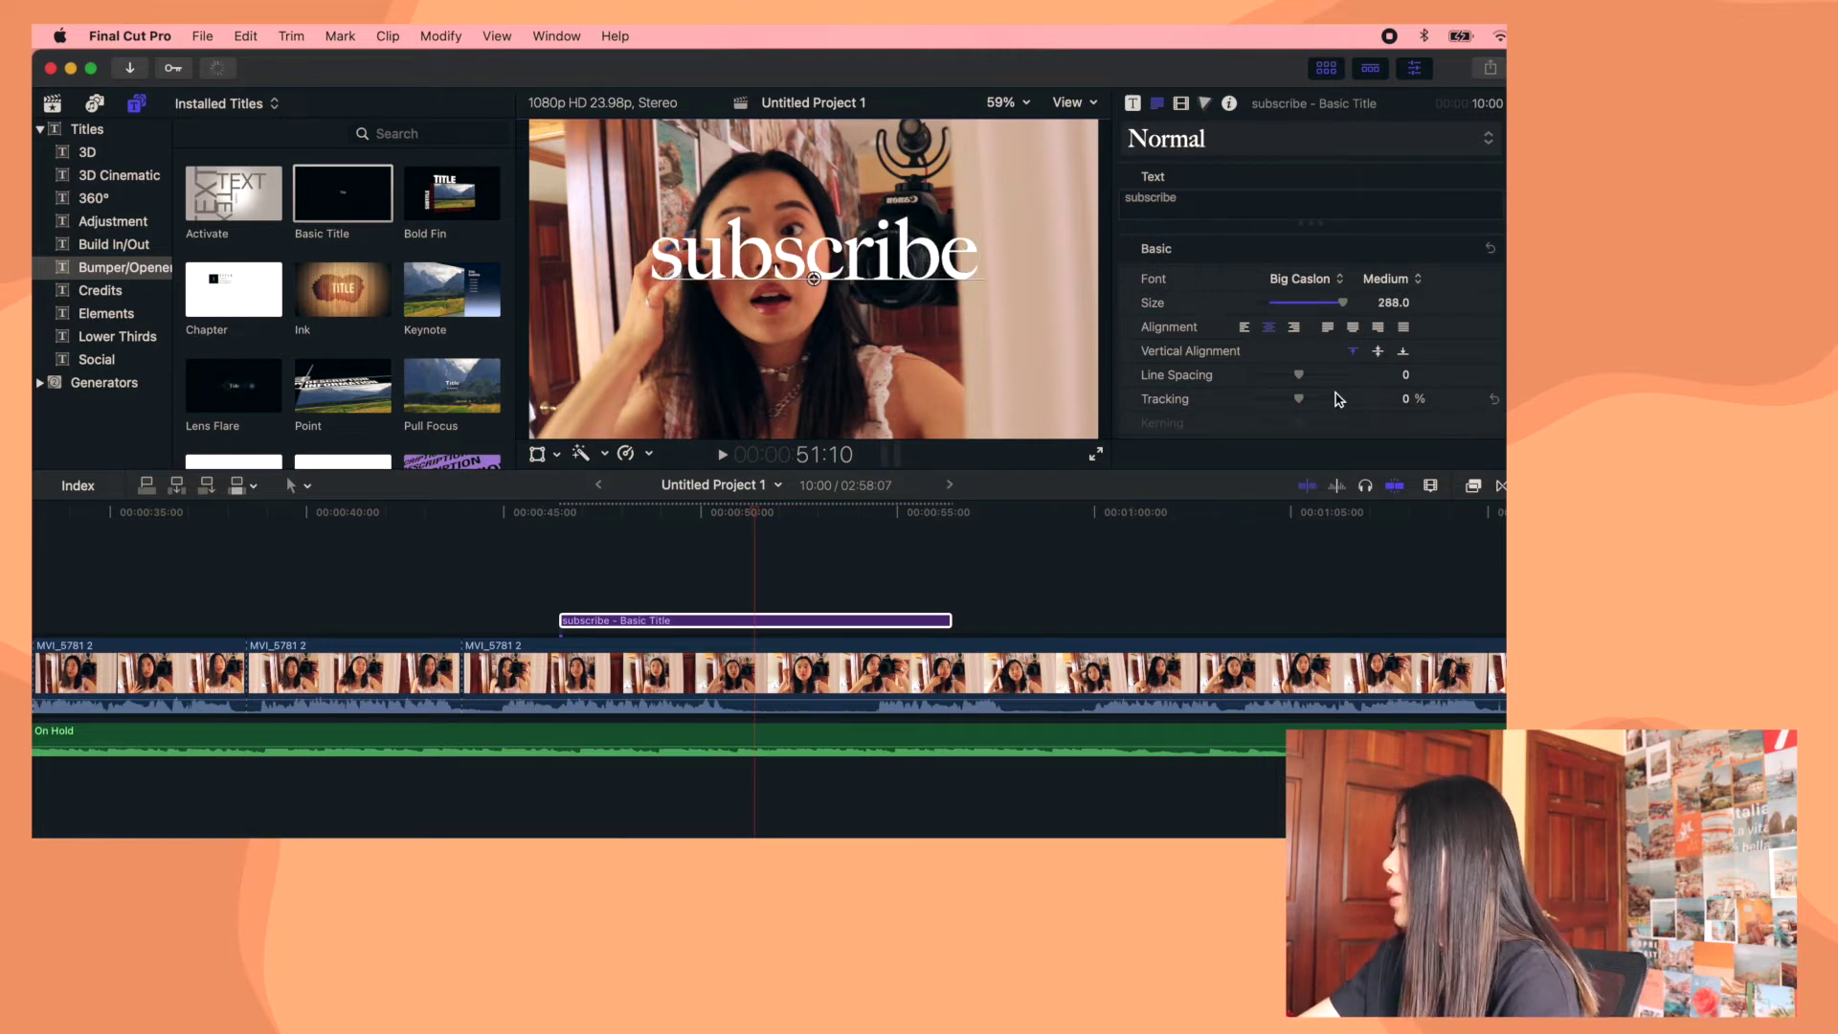
{"action": "scroll", "coordinate": [1339, 399], "scroll_direction": "down", "scroll_amount": 3}
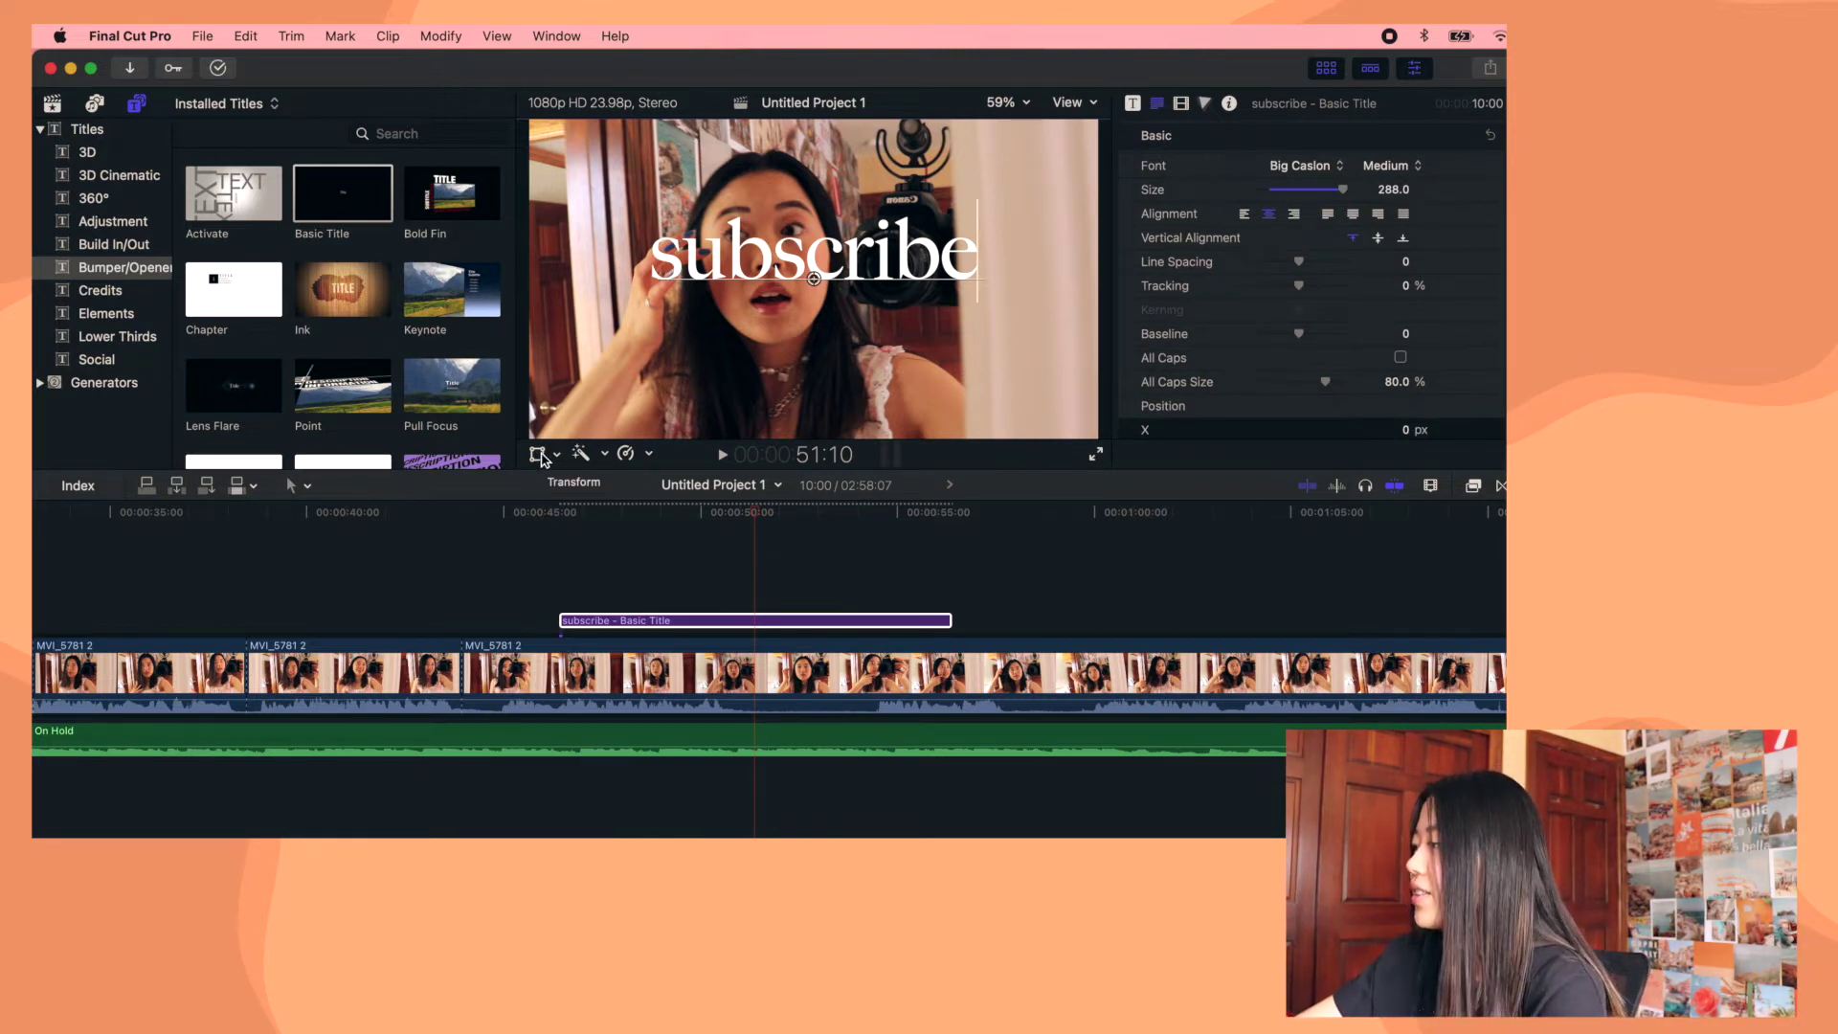
Shift the subscribe title lower and slightly left, into the frame's lower half
{"action": "left_click", "coordinate": [538, 455]}
{"action": "left_click_drag", "start_coordinate": [609, 316], "coordinate": [582, 412]}
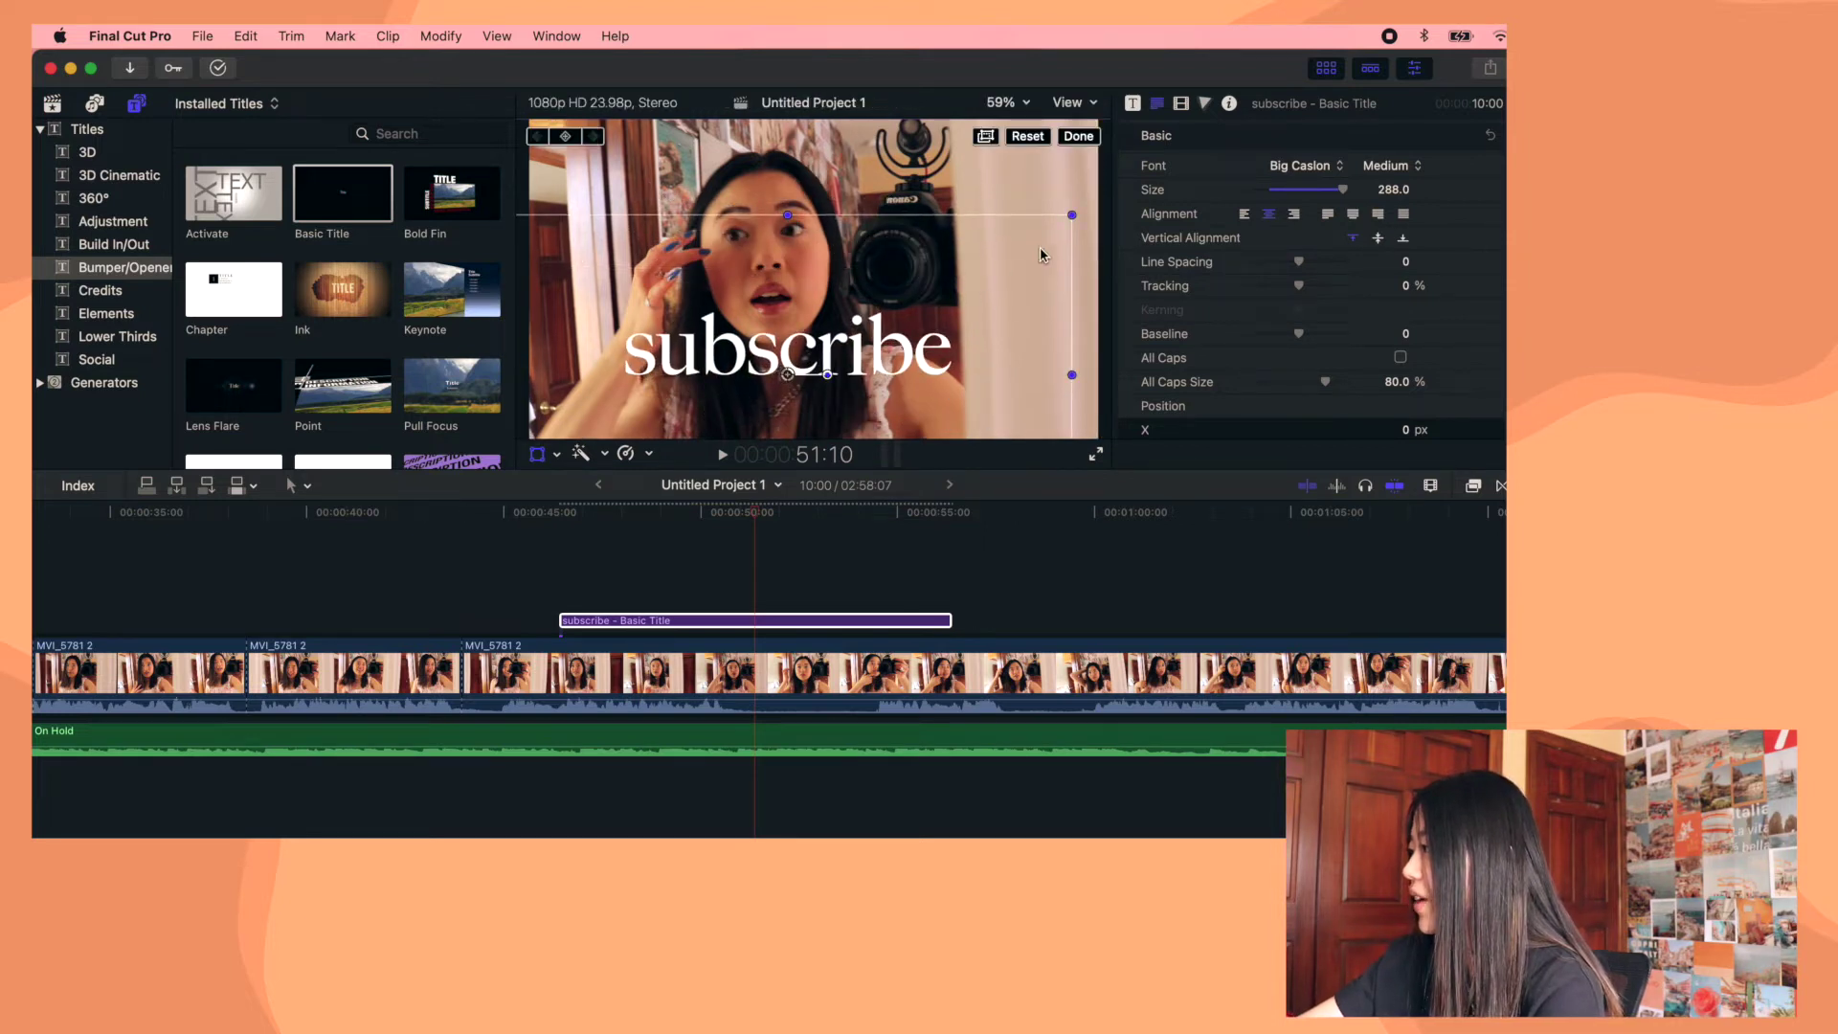
{"action": "left_click", "coordinate": [1079, 137]}
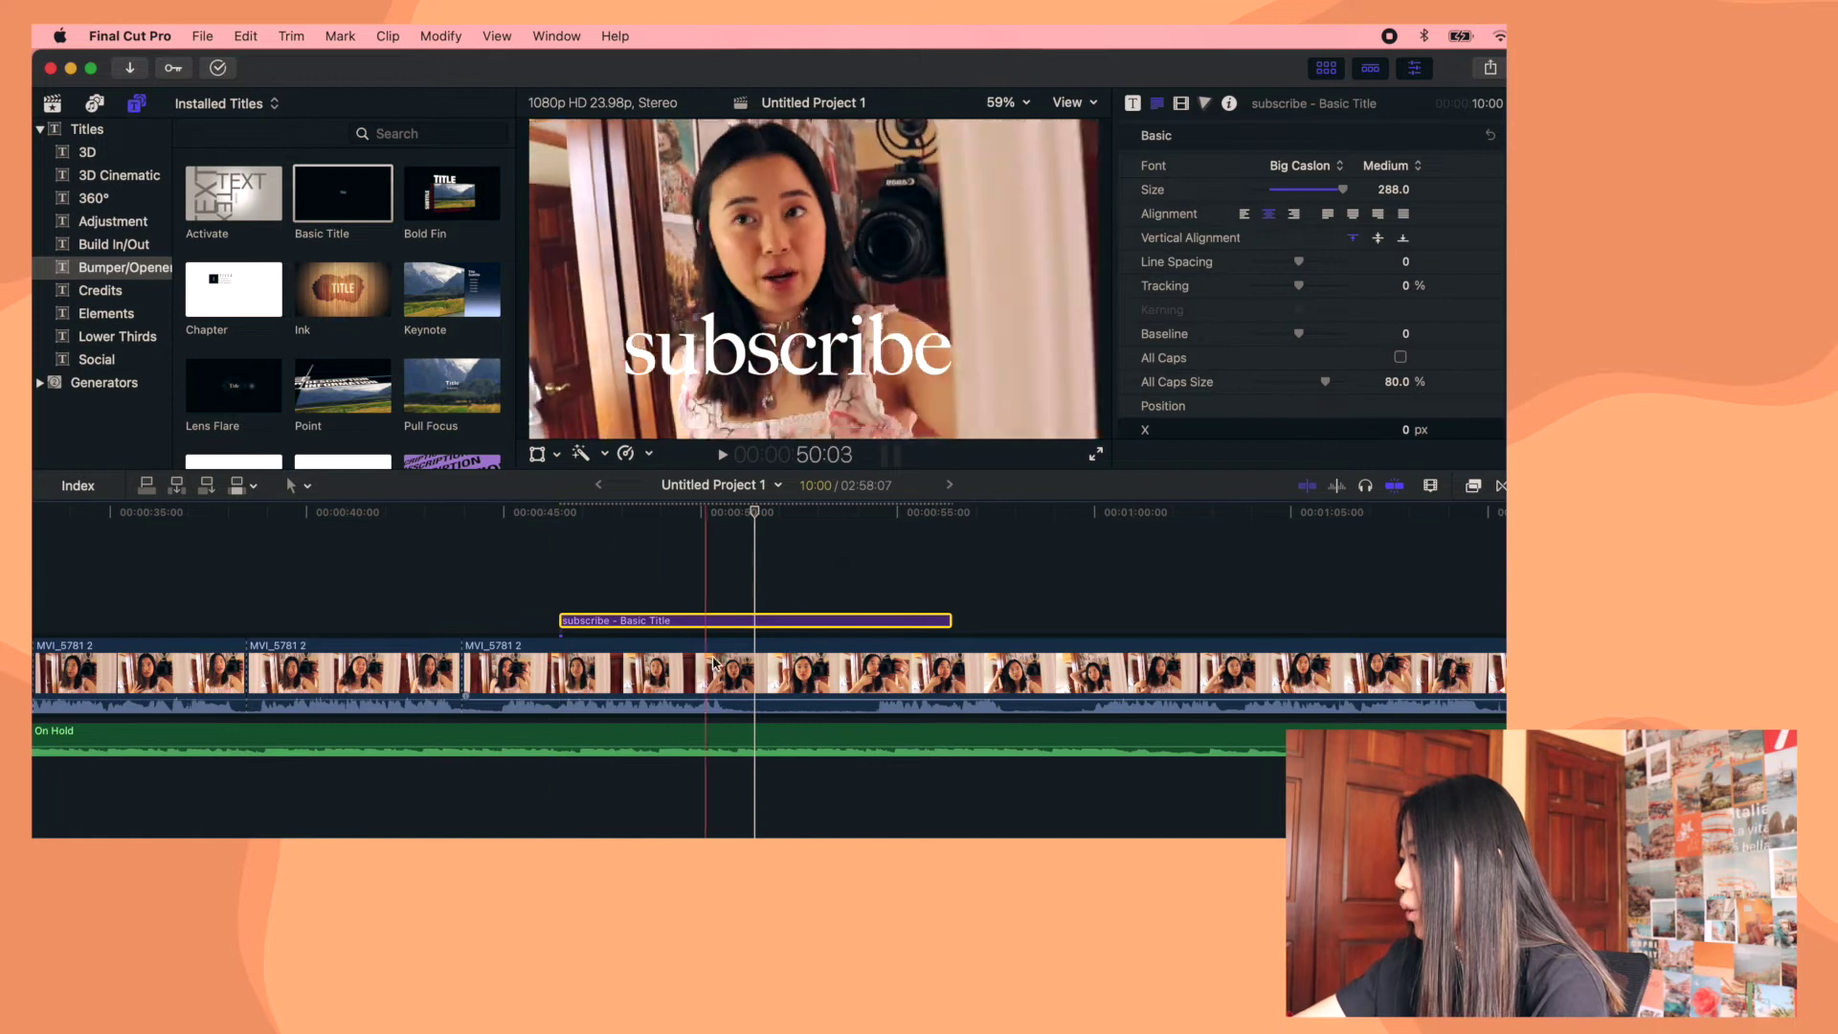
{"action": "left_click", "coordinate": [726, 620]}
{"action": "left_click", "coordinate": [1276, 135]}
{"action": "left_click", "coordinate": [1269, 141]}
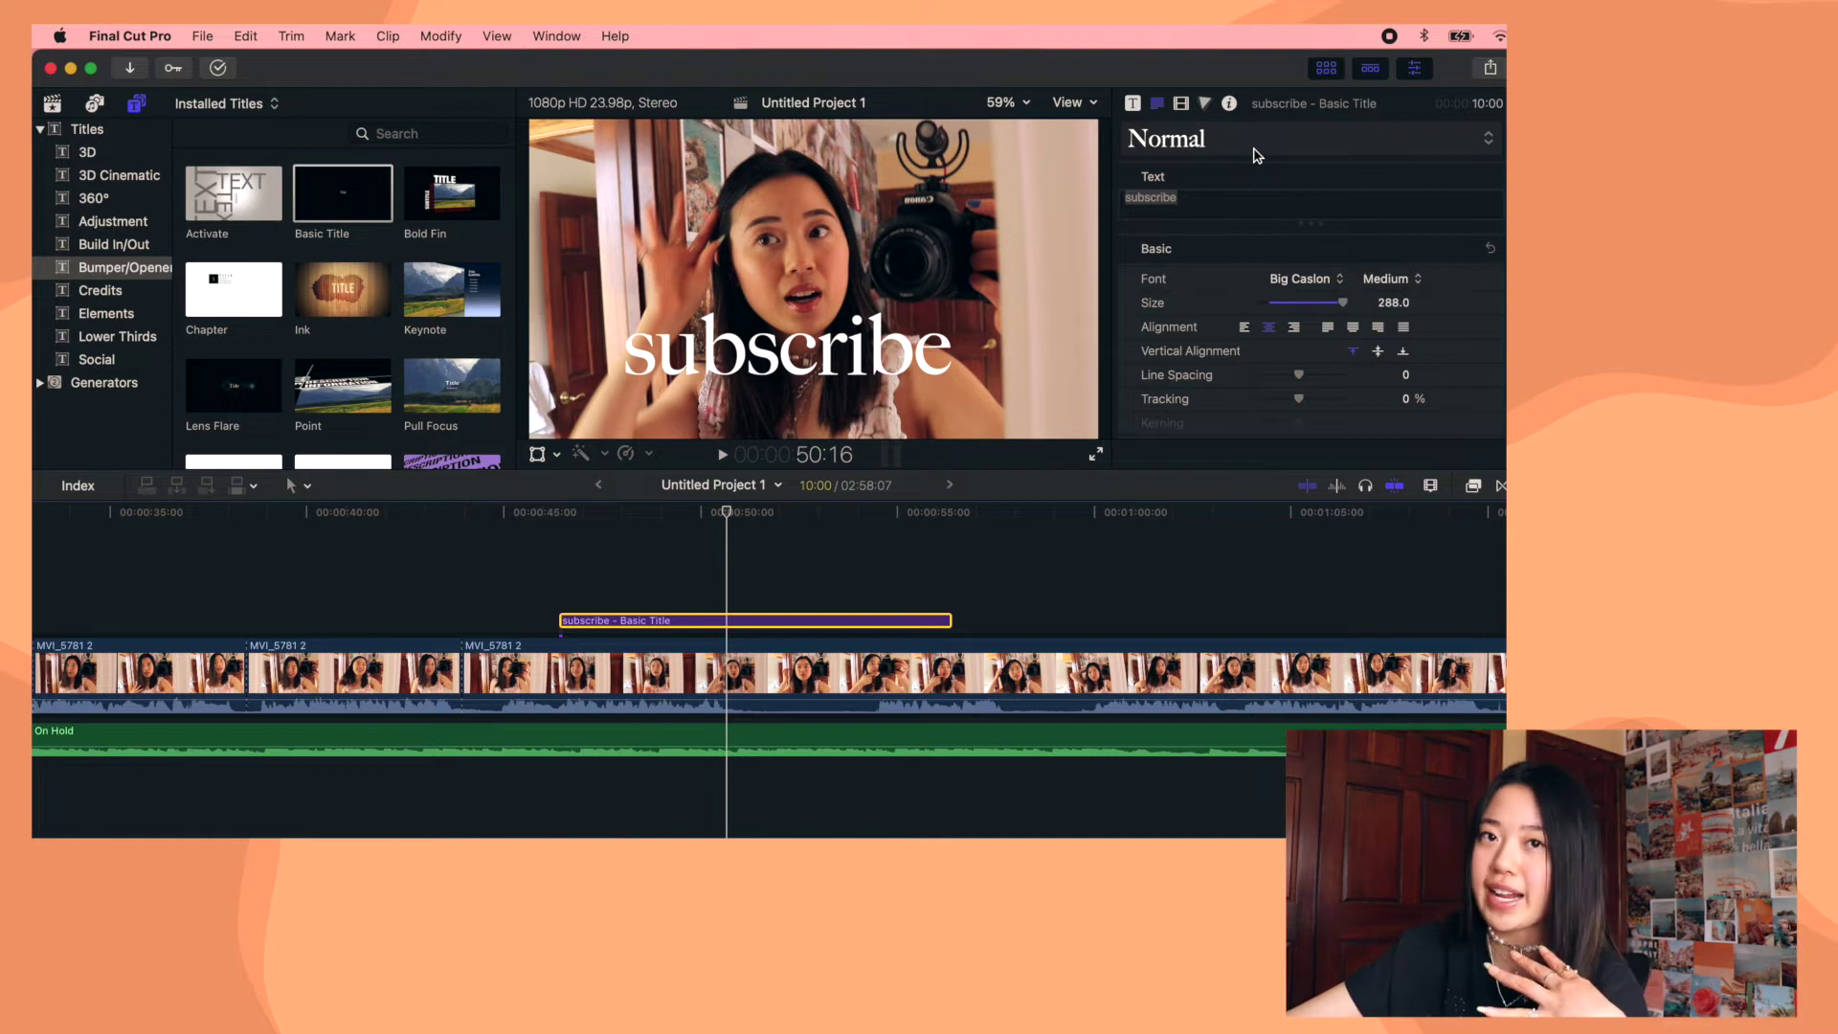
Apply the saved 'text plain' style to the subscribe title and connect a default title at the playhead
{"action": "left_click", "coordinate": [1257, 155]}
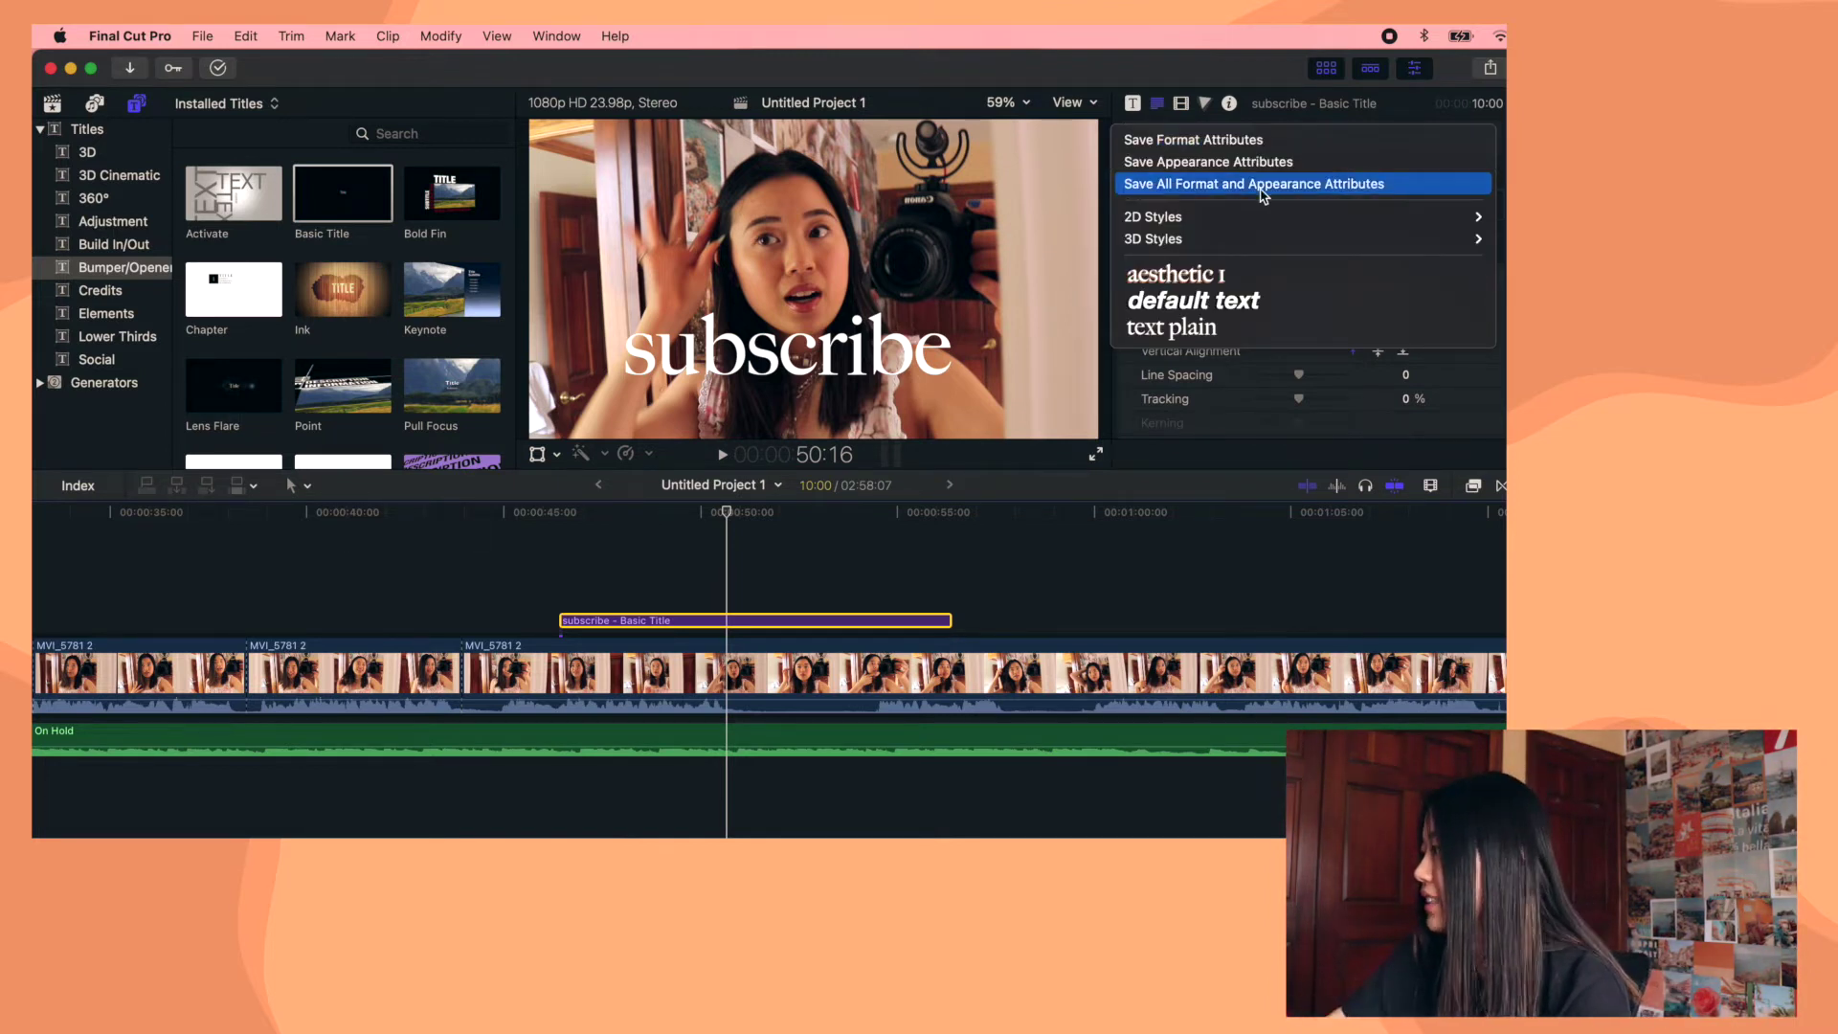
{"action": "left_click", "coordinate": [1261, 190]}
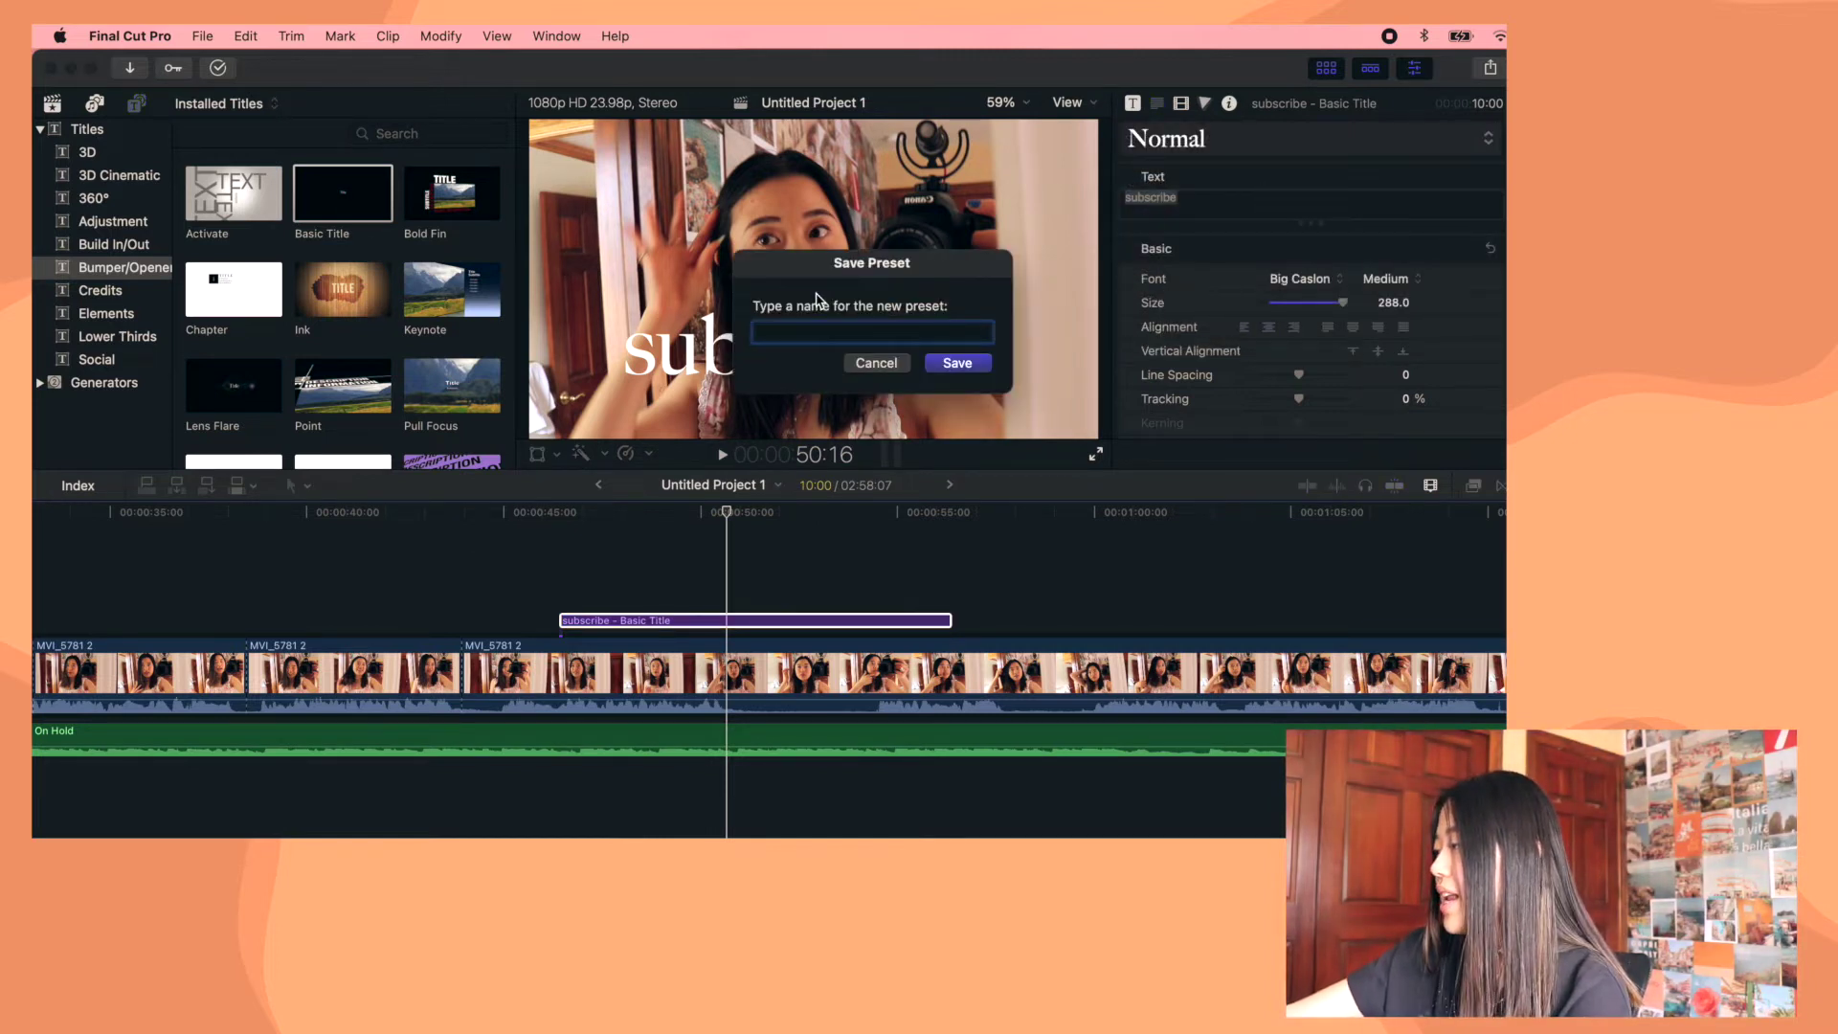
{"action": "left_click", "coordinate": [884, 363]}
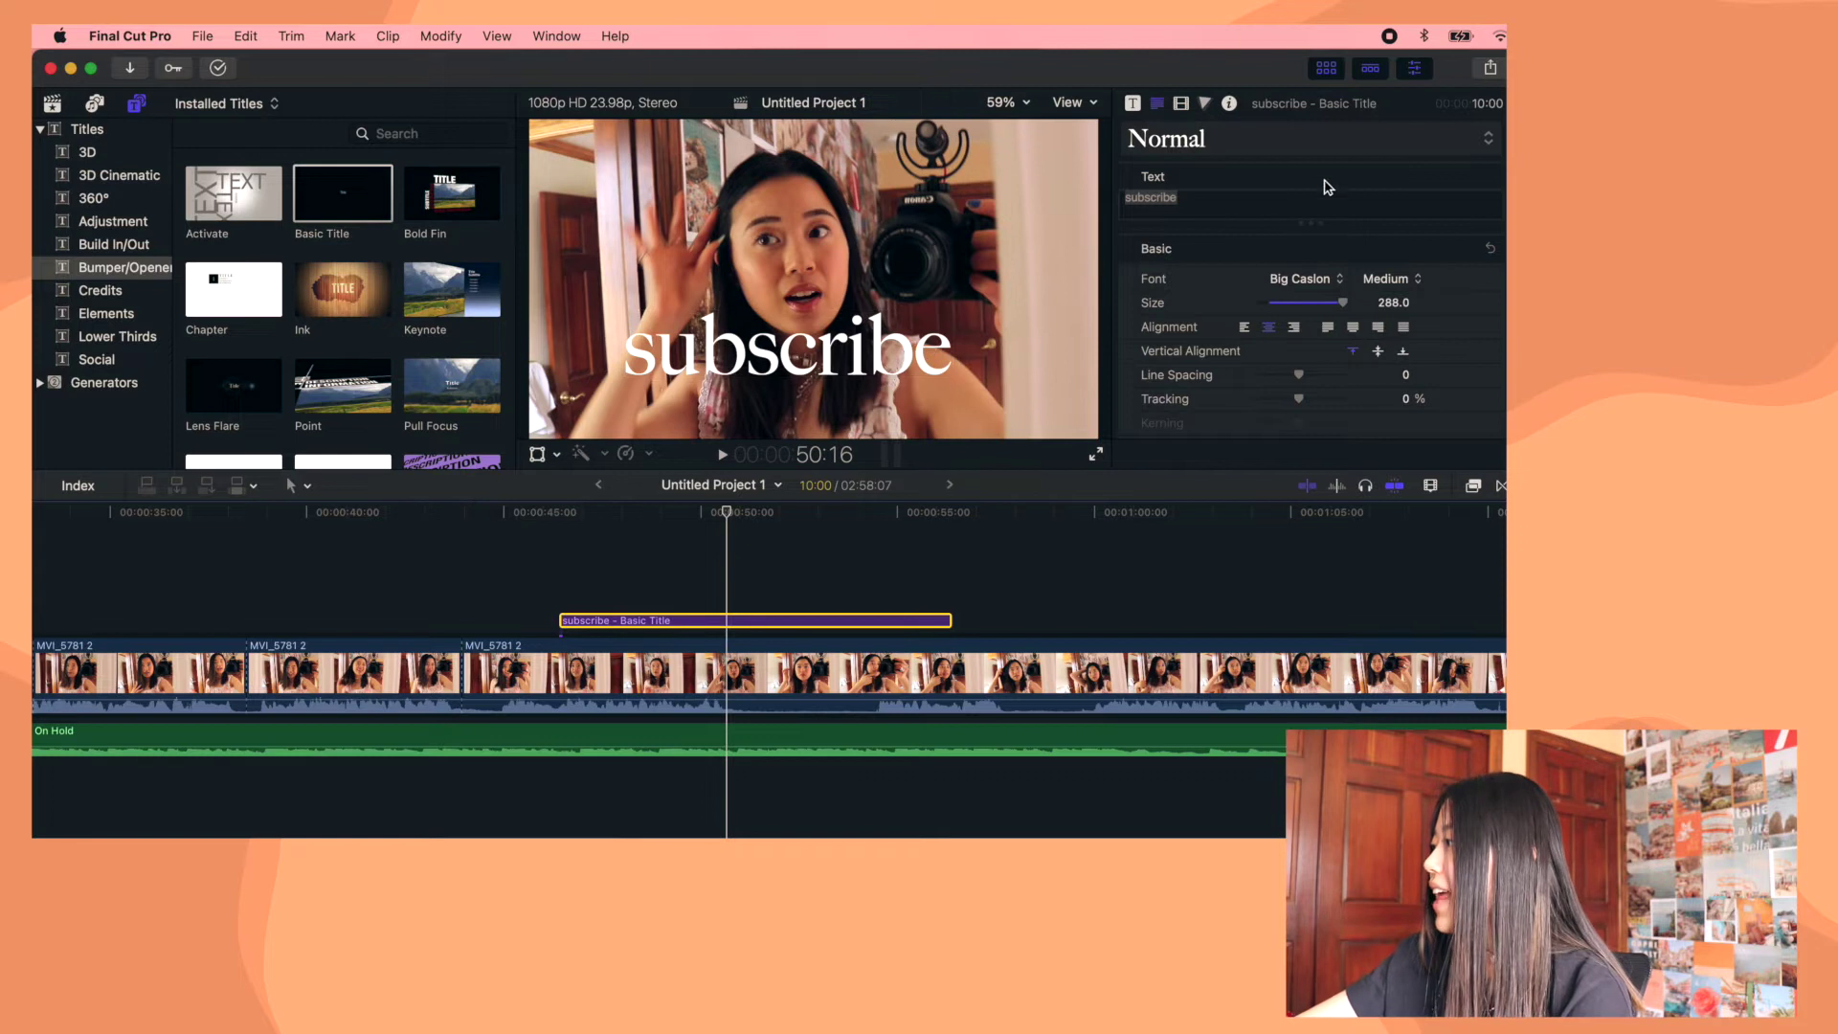
{"action": "left_click", "coordinate": [1317, 151]}
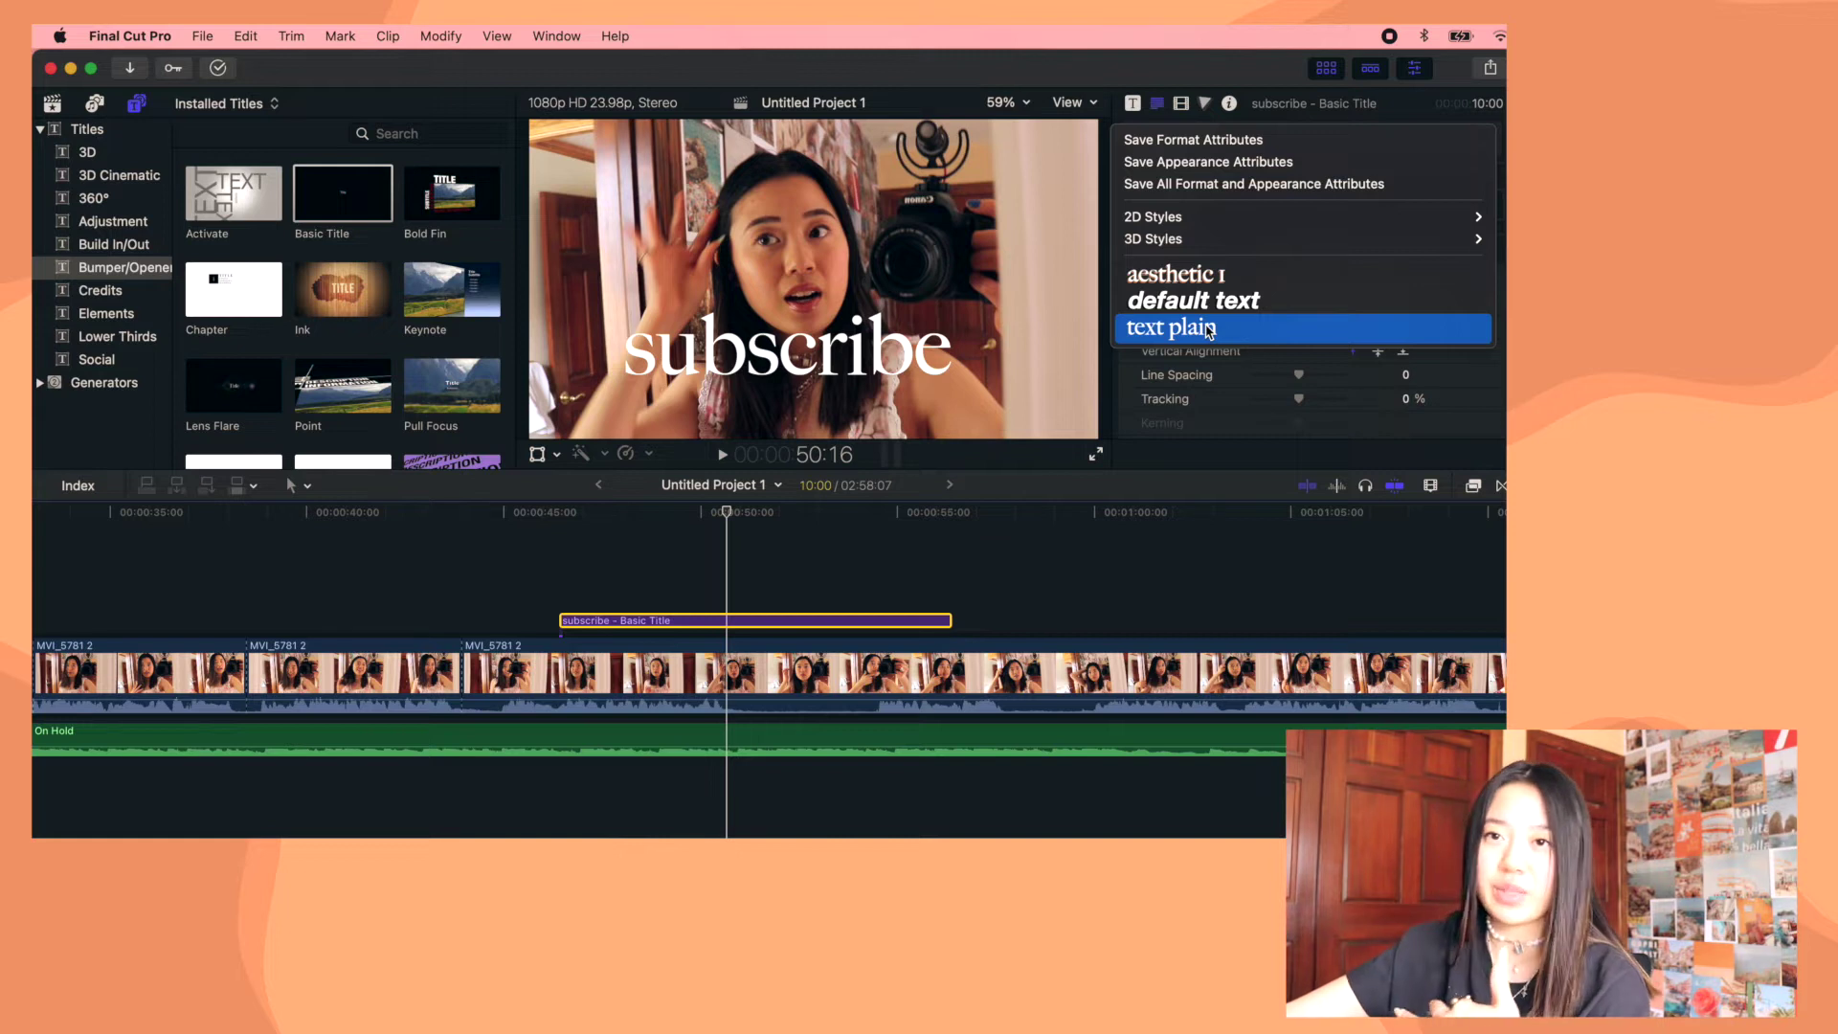
{"action": "left_click", "coordinate": [1209, 329]}
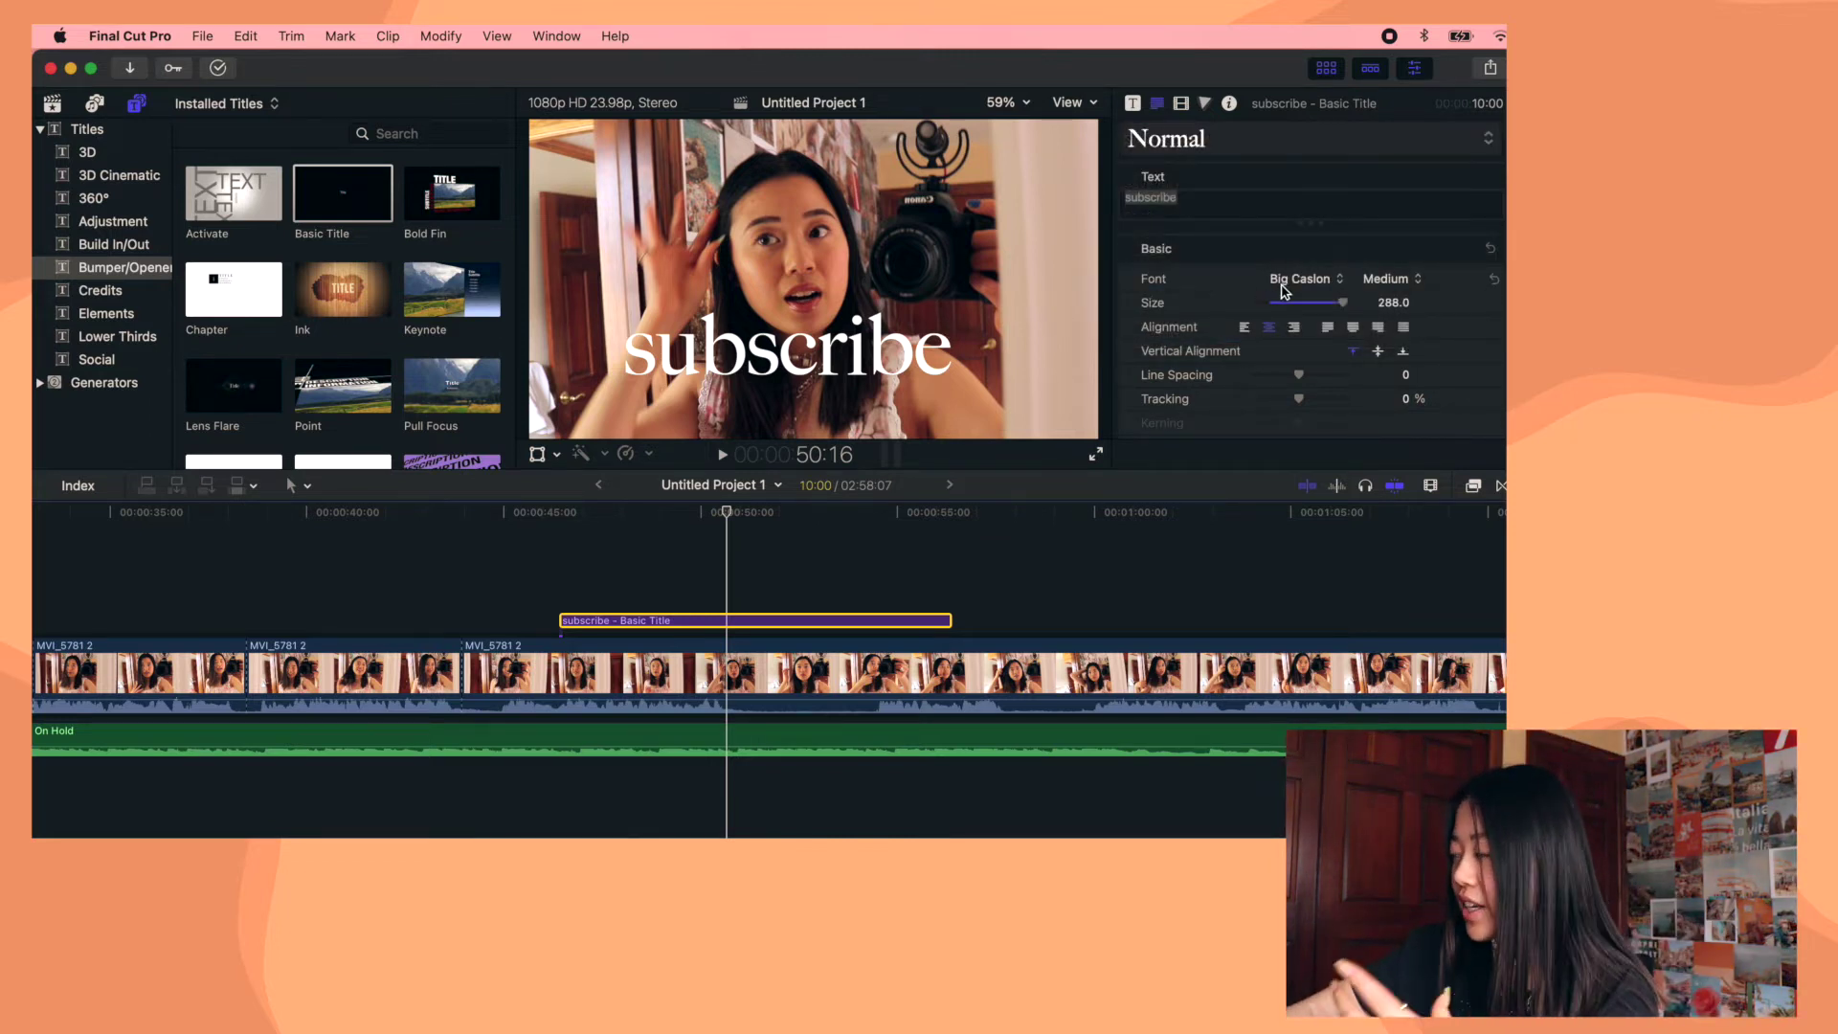
{"action": "left_click", "coordinate": [1474, 487]}
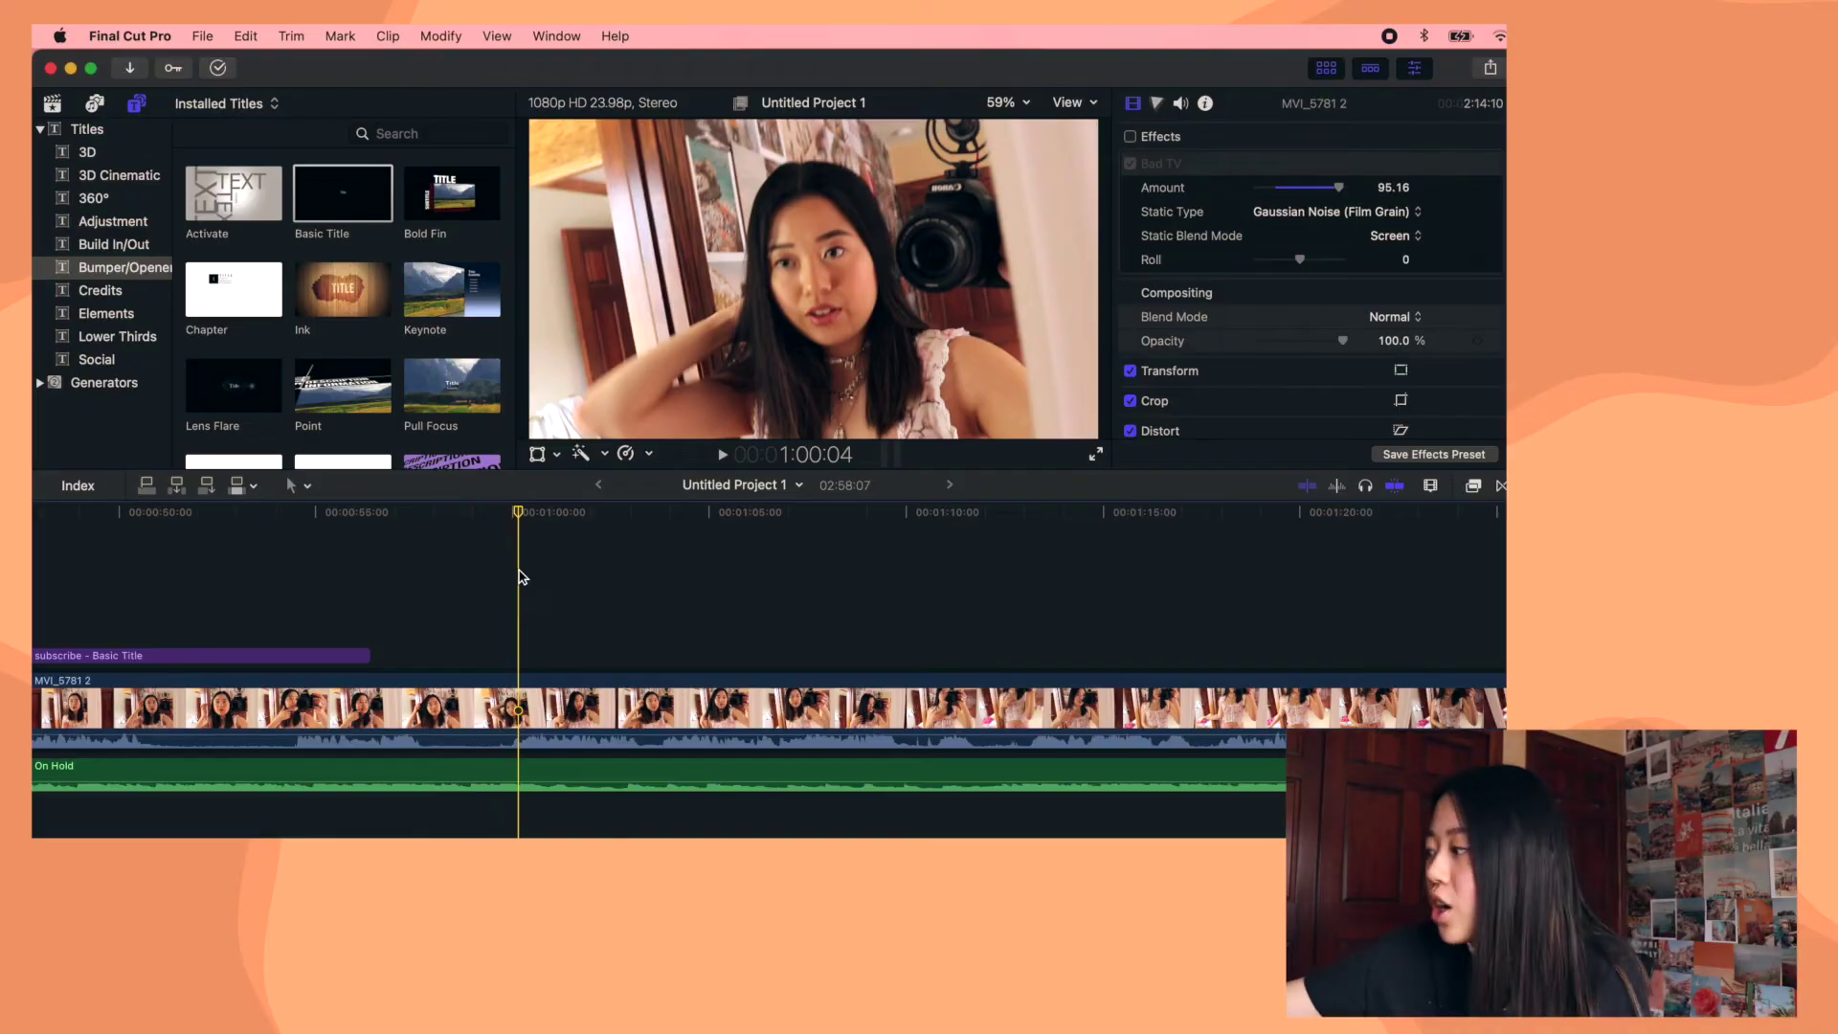
{"action": "key", "text": "q"}
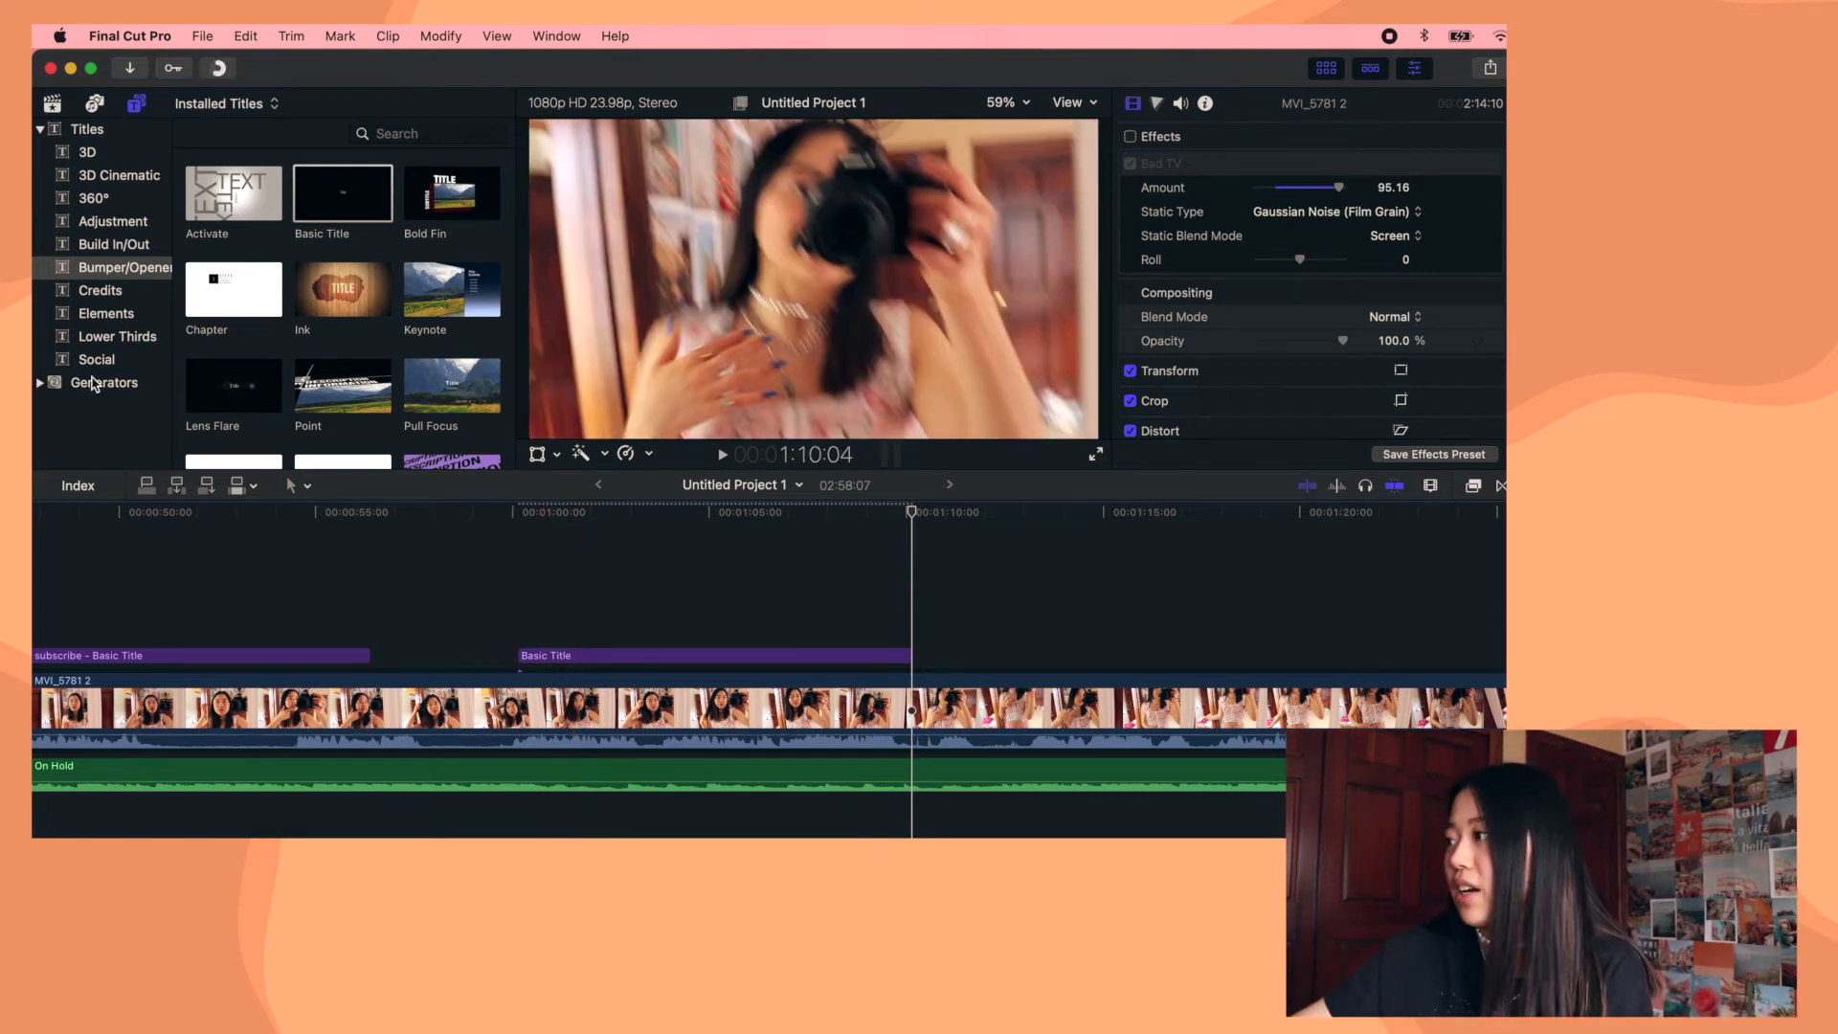
Scroll the timeline right and move the playhead to a new spot
{"action": "scroll", "coordinate": [587, 636], "scroll_direction": "right", "scroll_amount": 5}
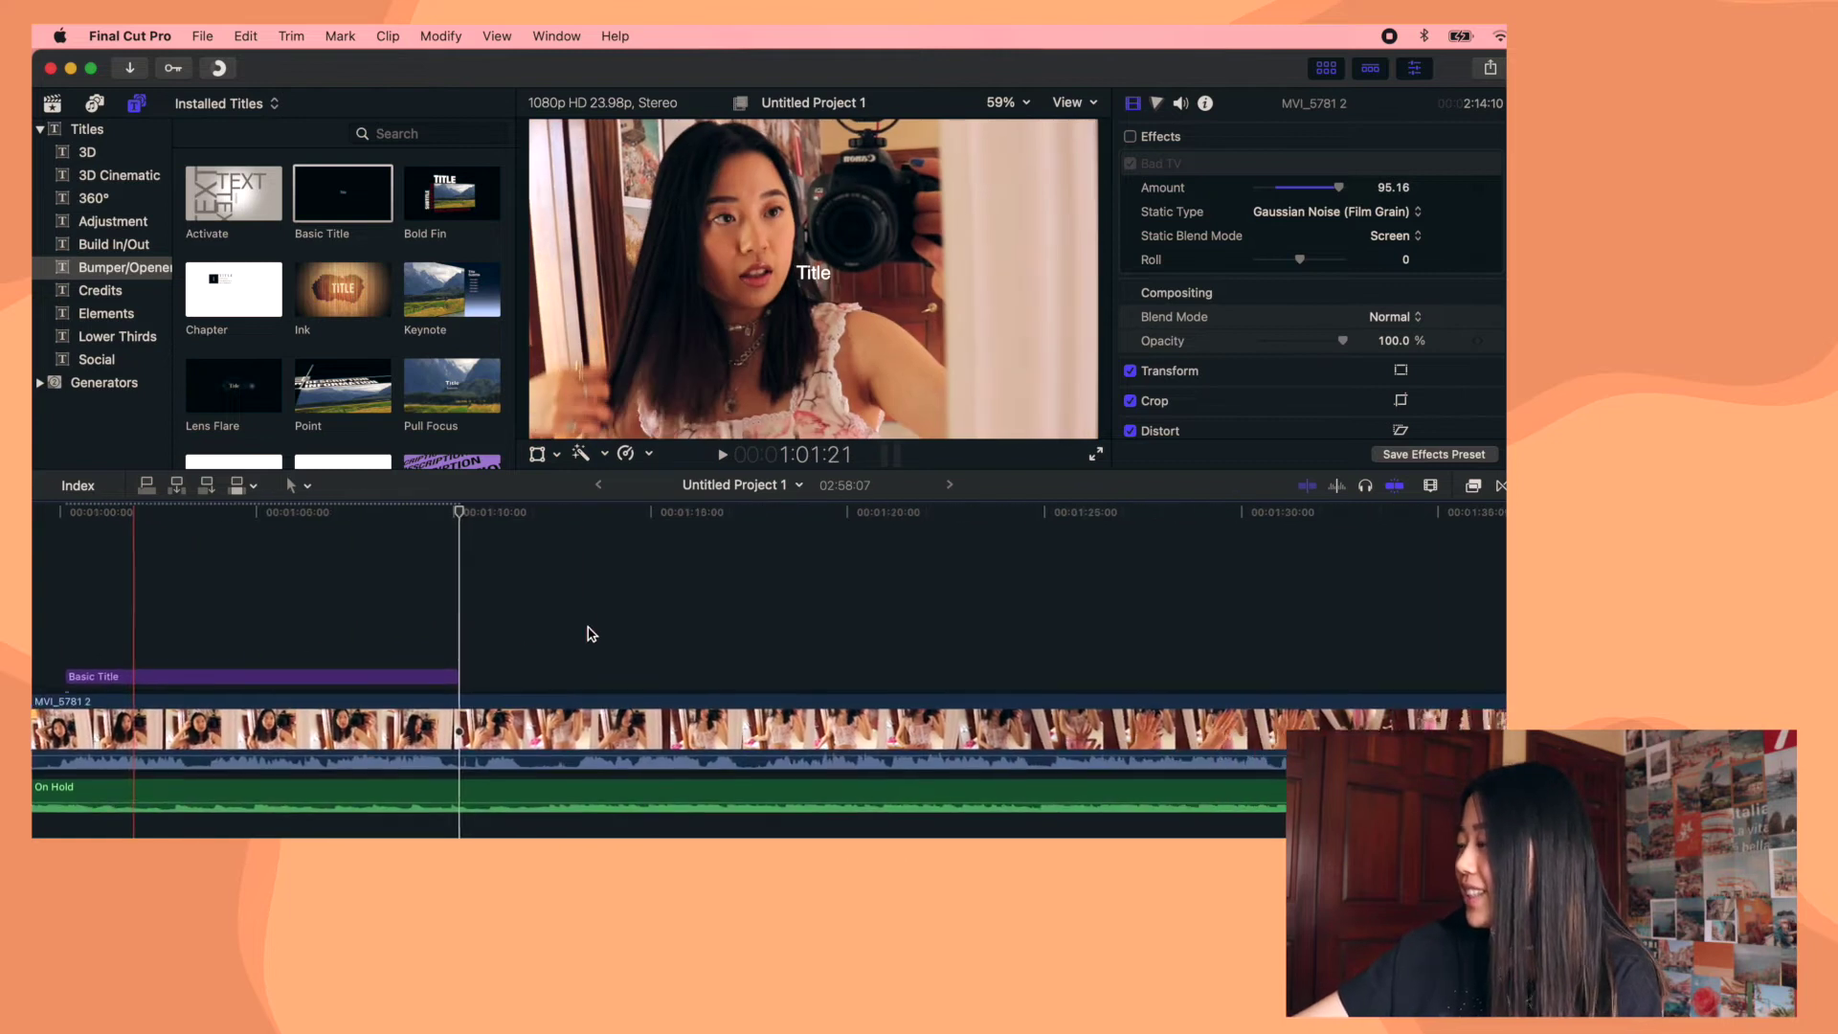
{"action": "left_click", "coordinate": [594, 648]}
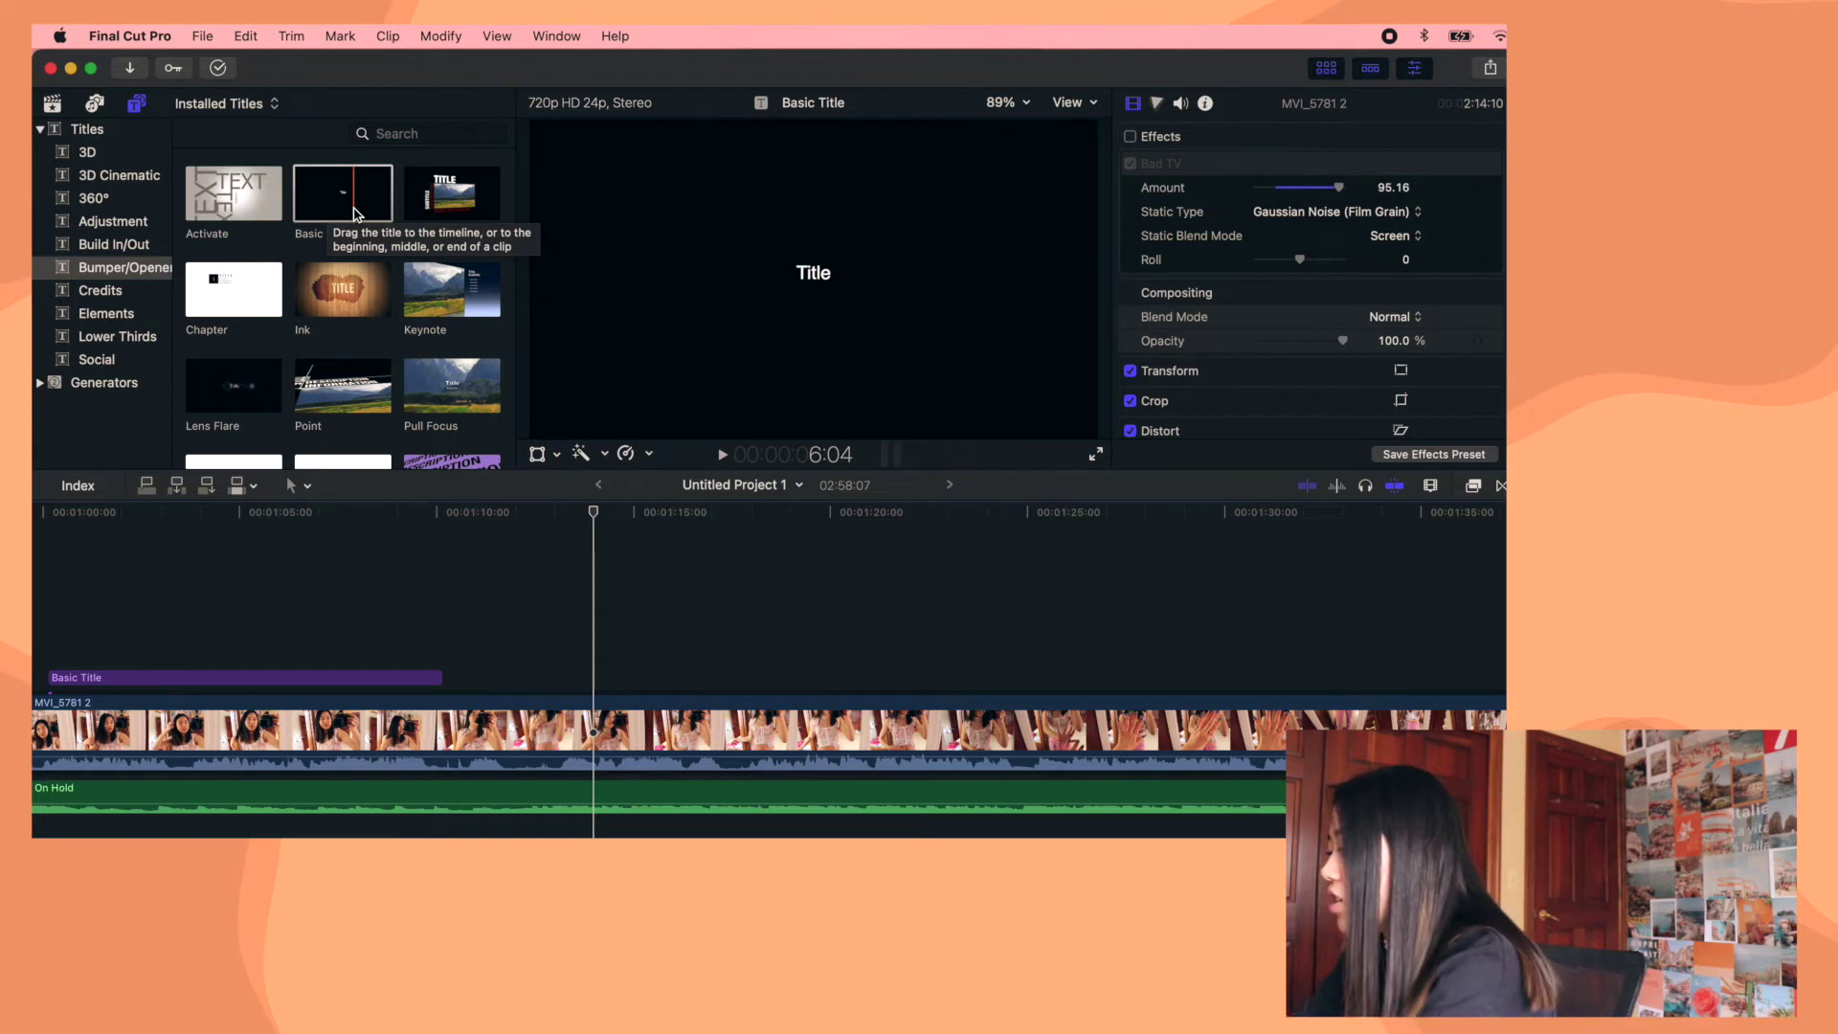
Check Basic Title's Make Default Title option, then open the Command Editor via Commands > Customize
{"action": "right_click", "coordinate": [356, 213]}
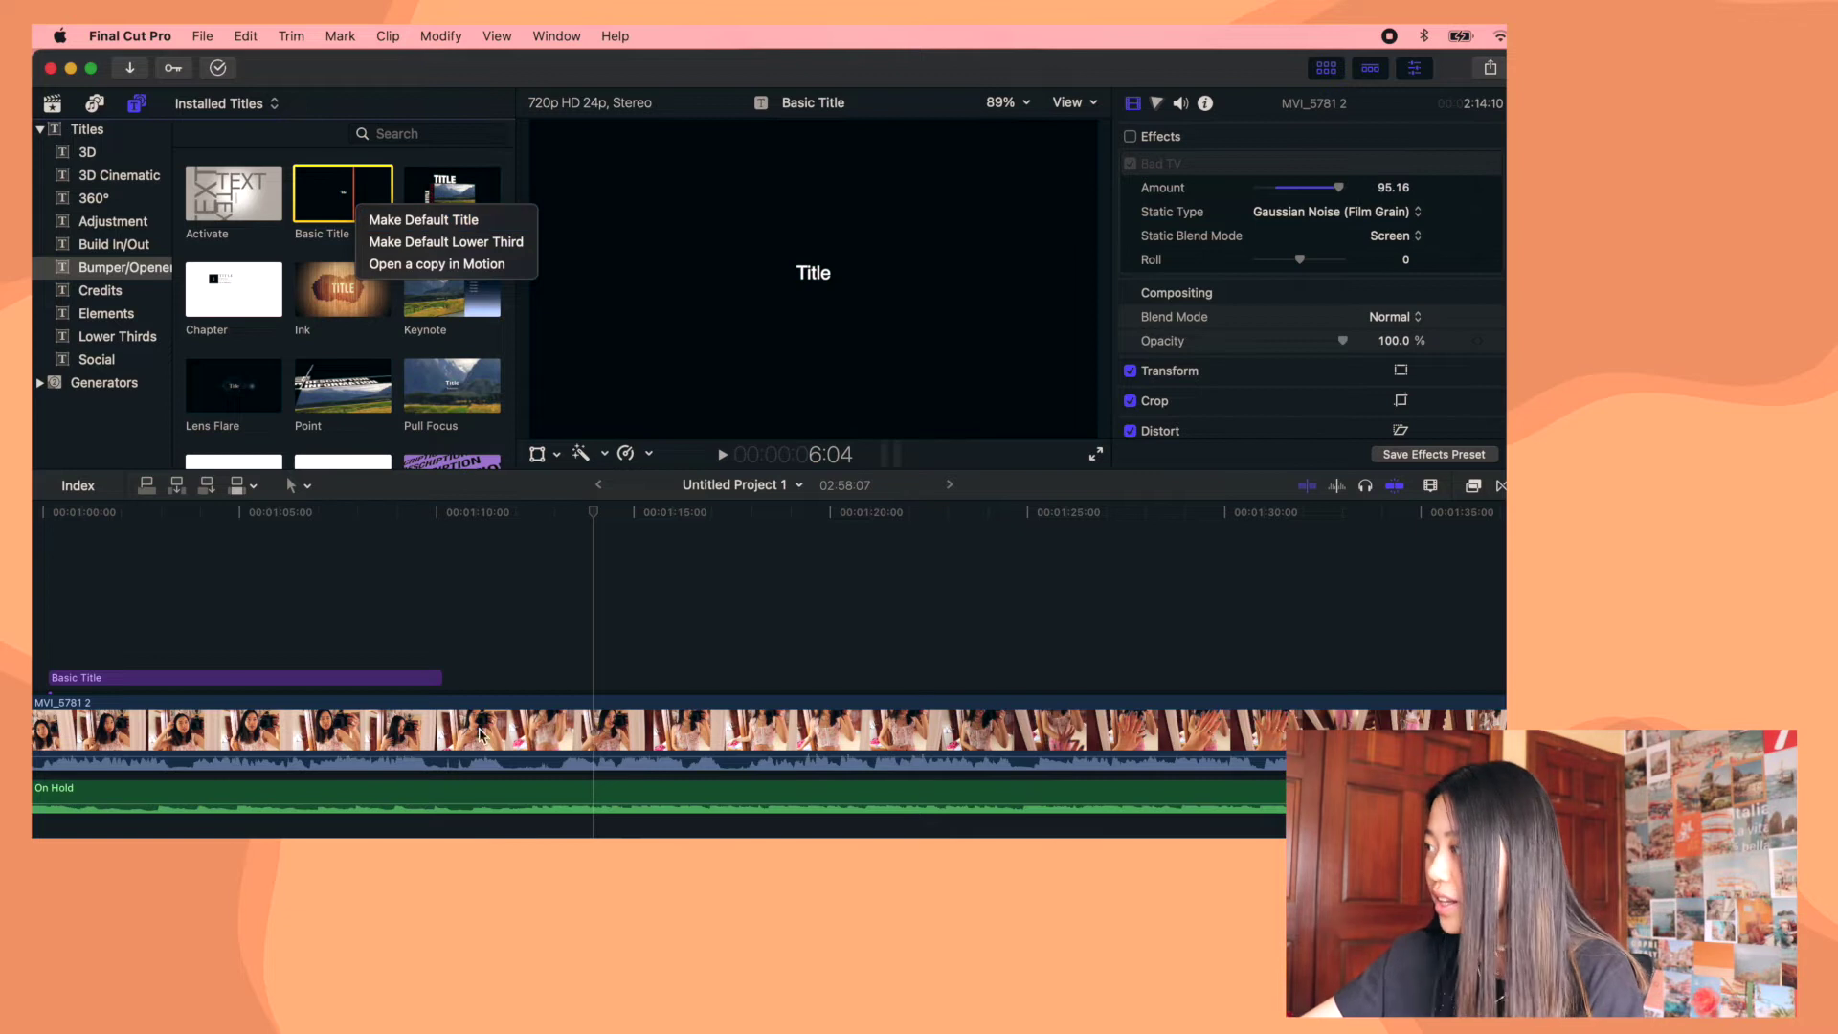
{"action": "left_click", "coordinate": [150, 31]}
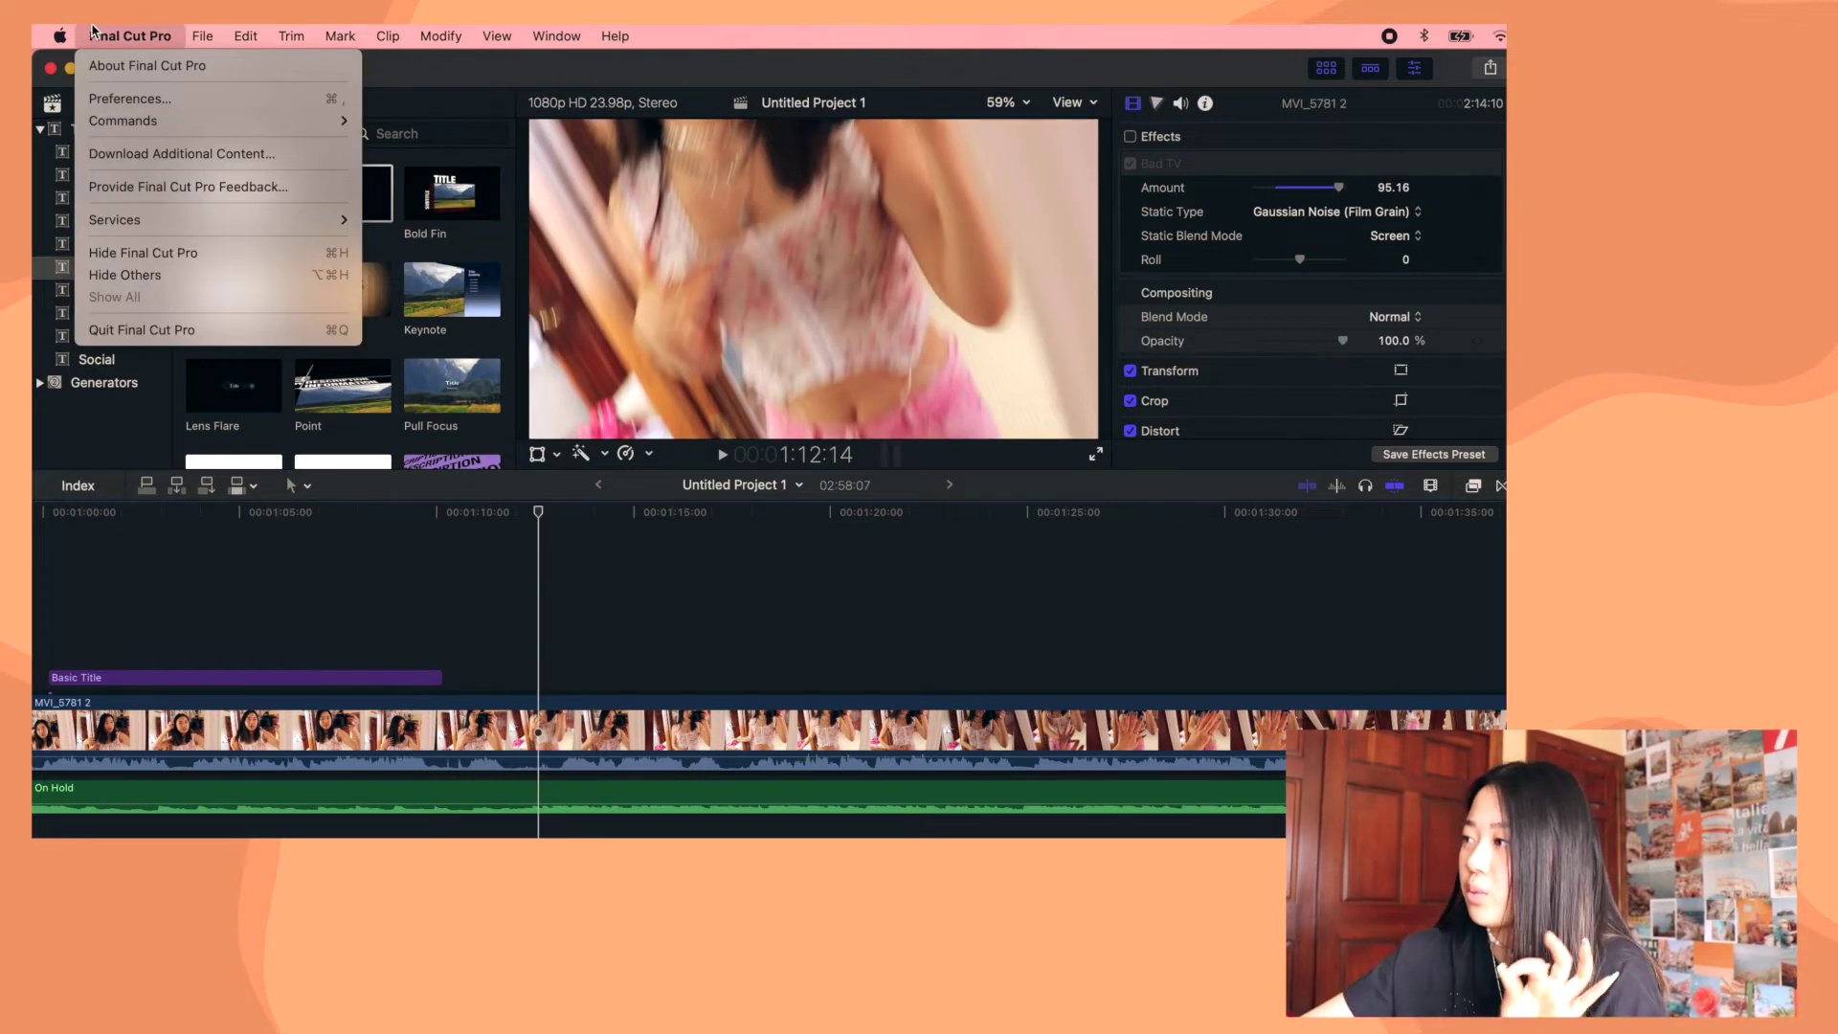
{"action": "mouse_move", "coordinate": [150, 123]}
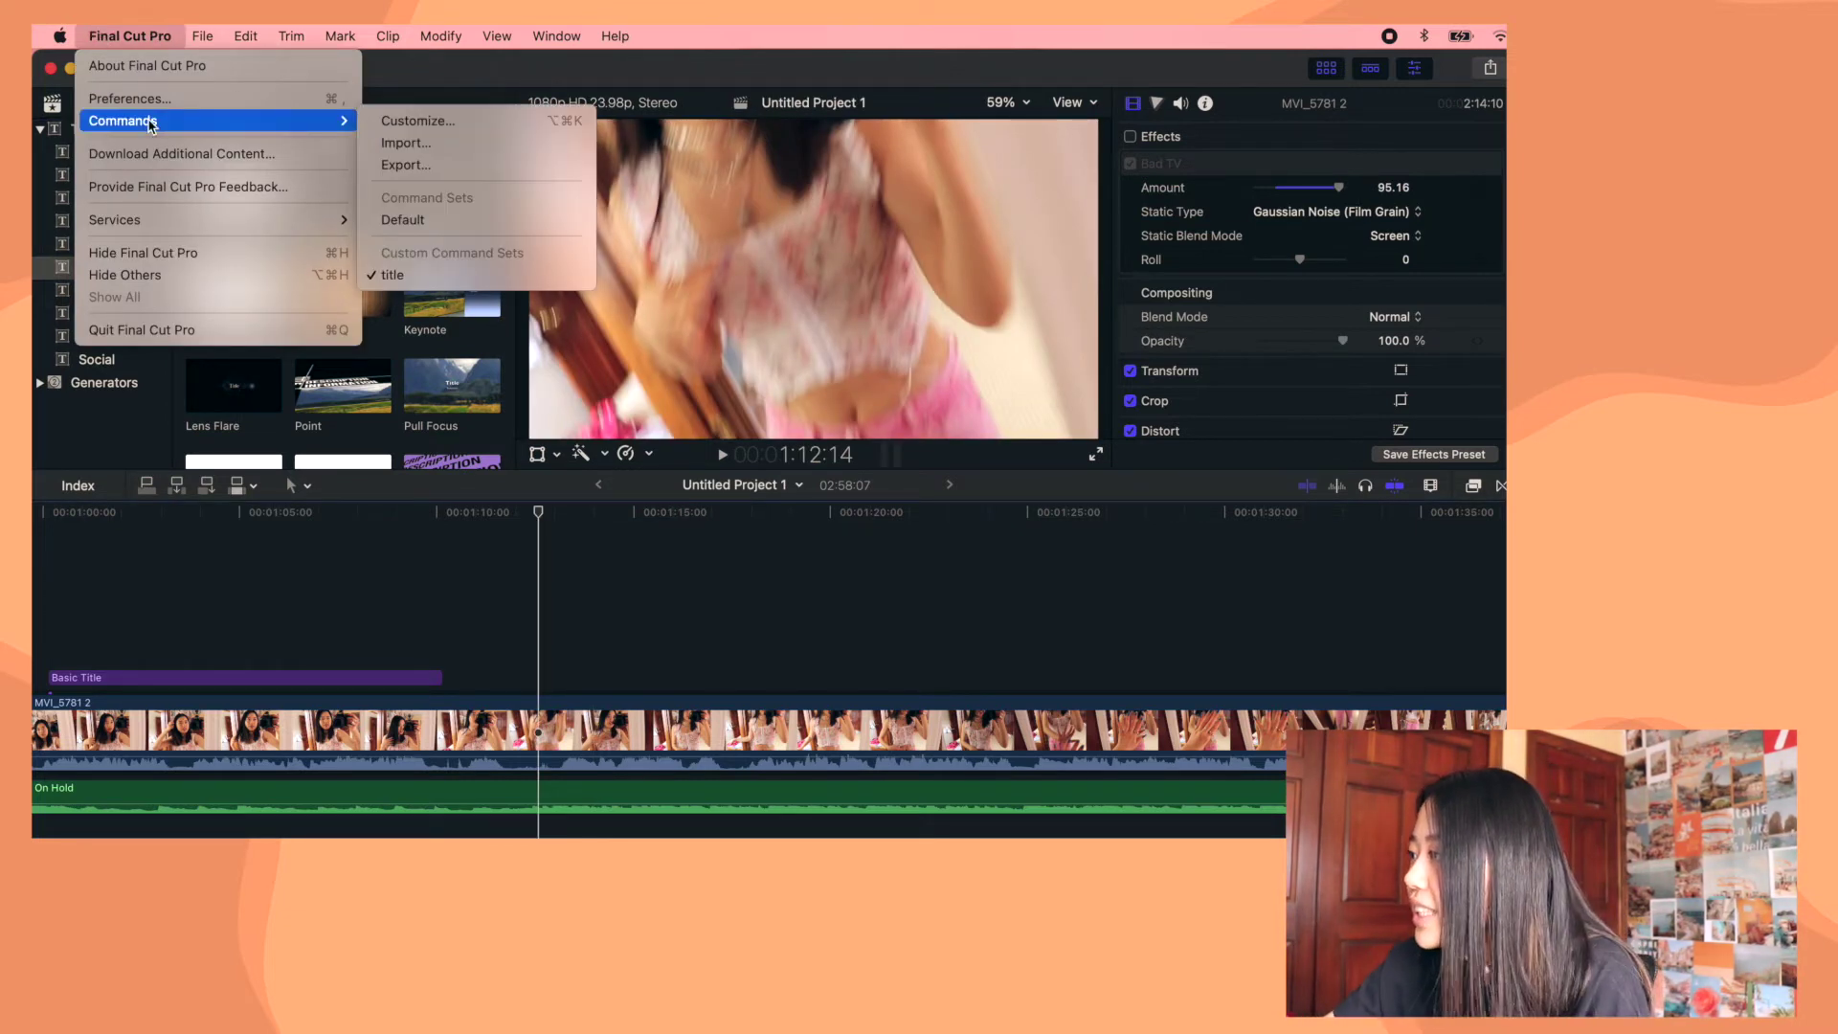
{"action": "left_click", "coordinate": [514, 126]}
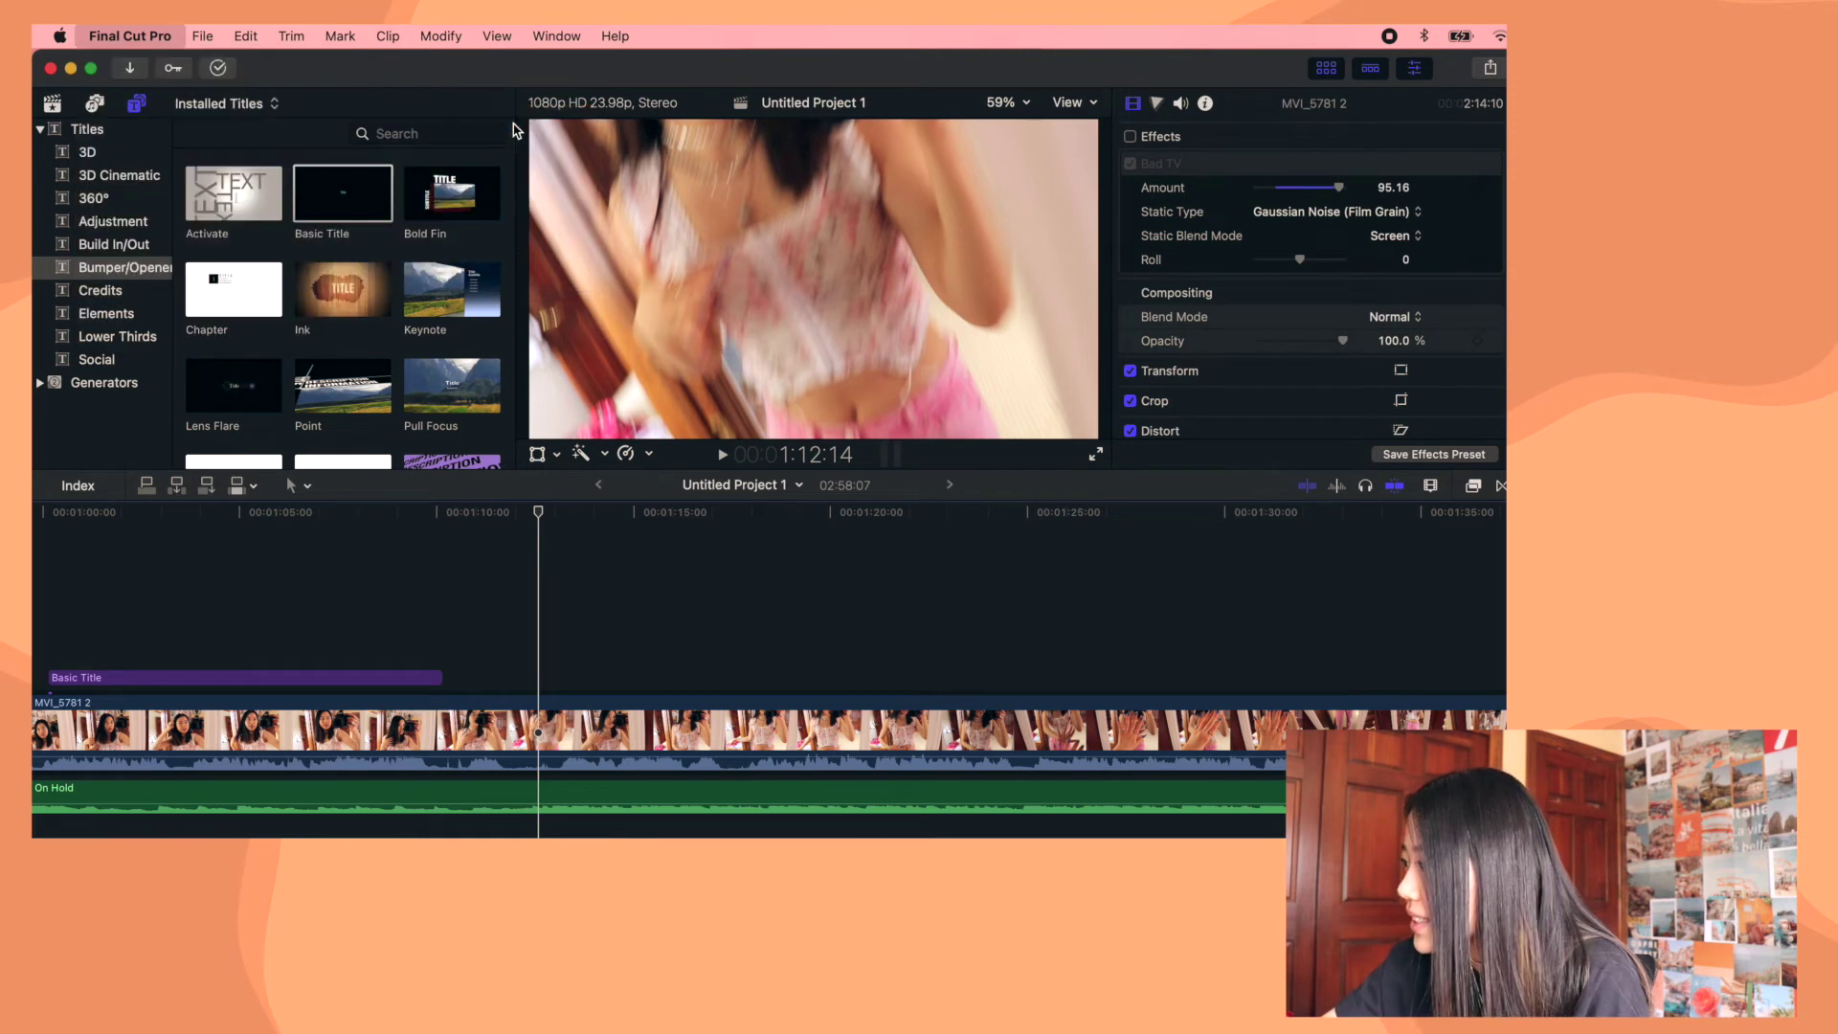
{"action": "scroll", "coordinate": [460, 574], "scroll_direction": "down", "scroll_amount": 10}
Search the Command Editor for 'title' to find Connect Default Title
{"action": "scroll", "coordinate": [457, 573], "scroll_direction": "down", "scroll_amount": 4}
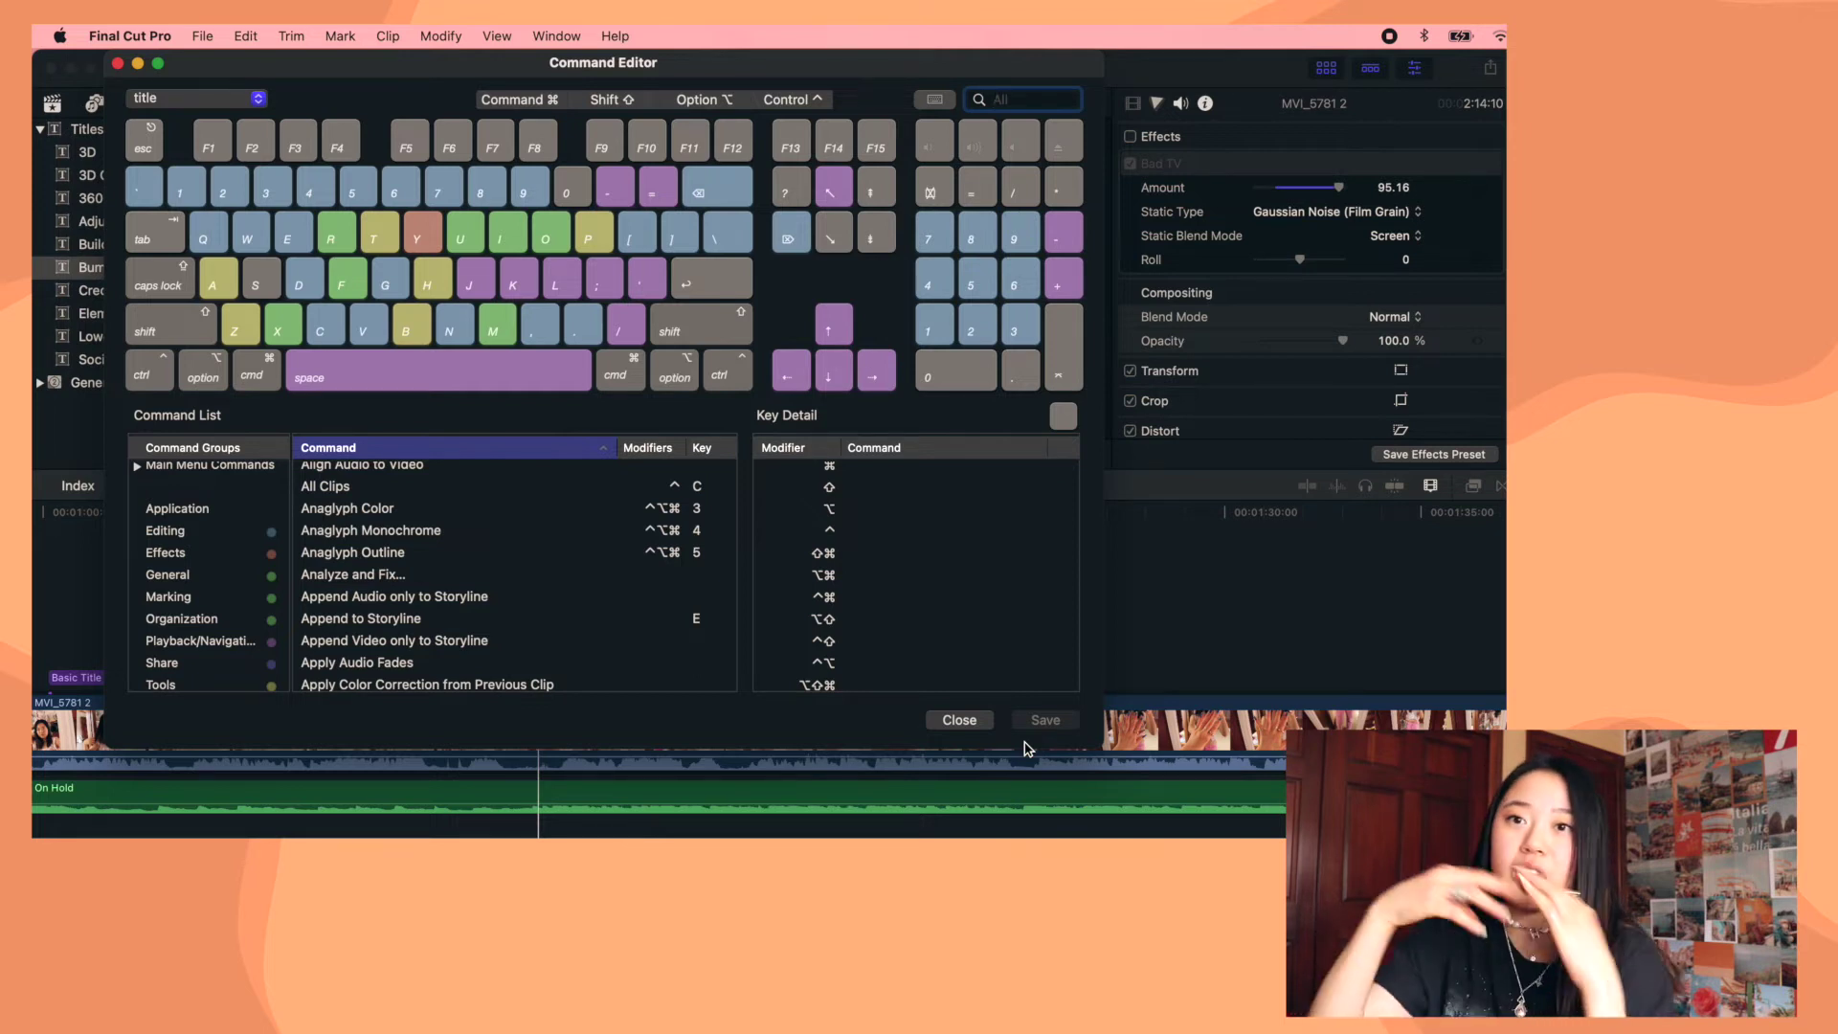
{"action": "type", "text": "title"}
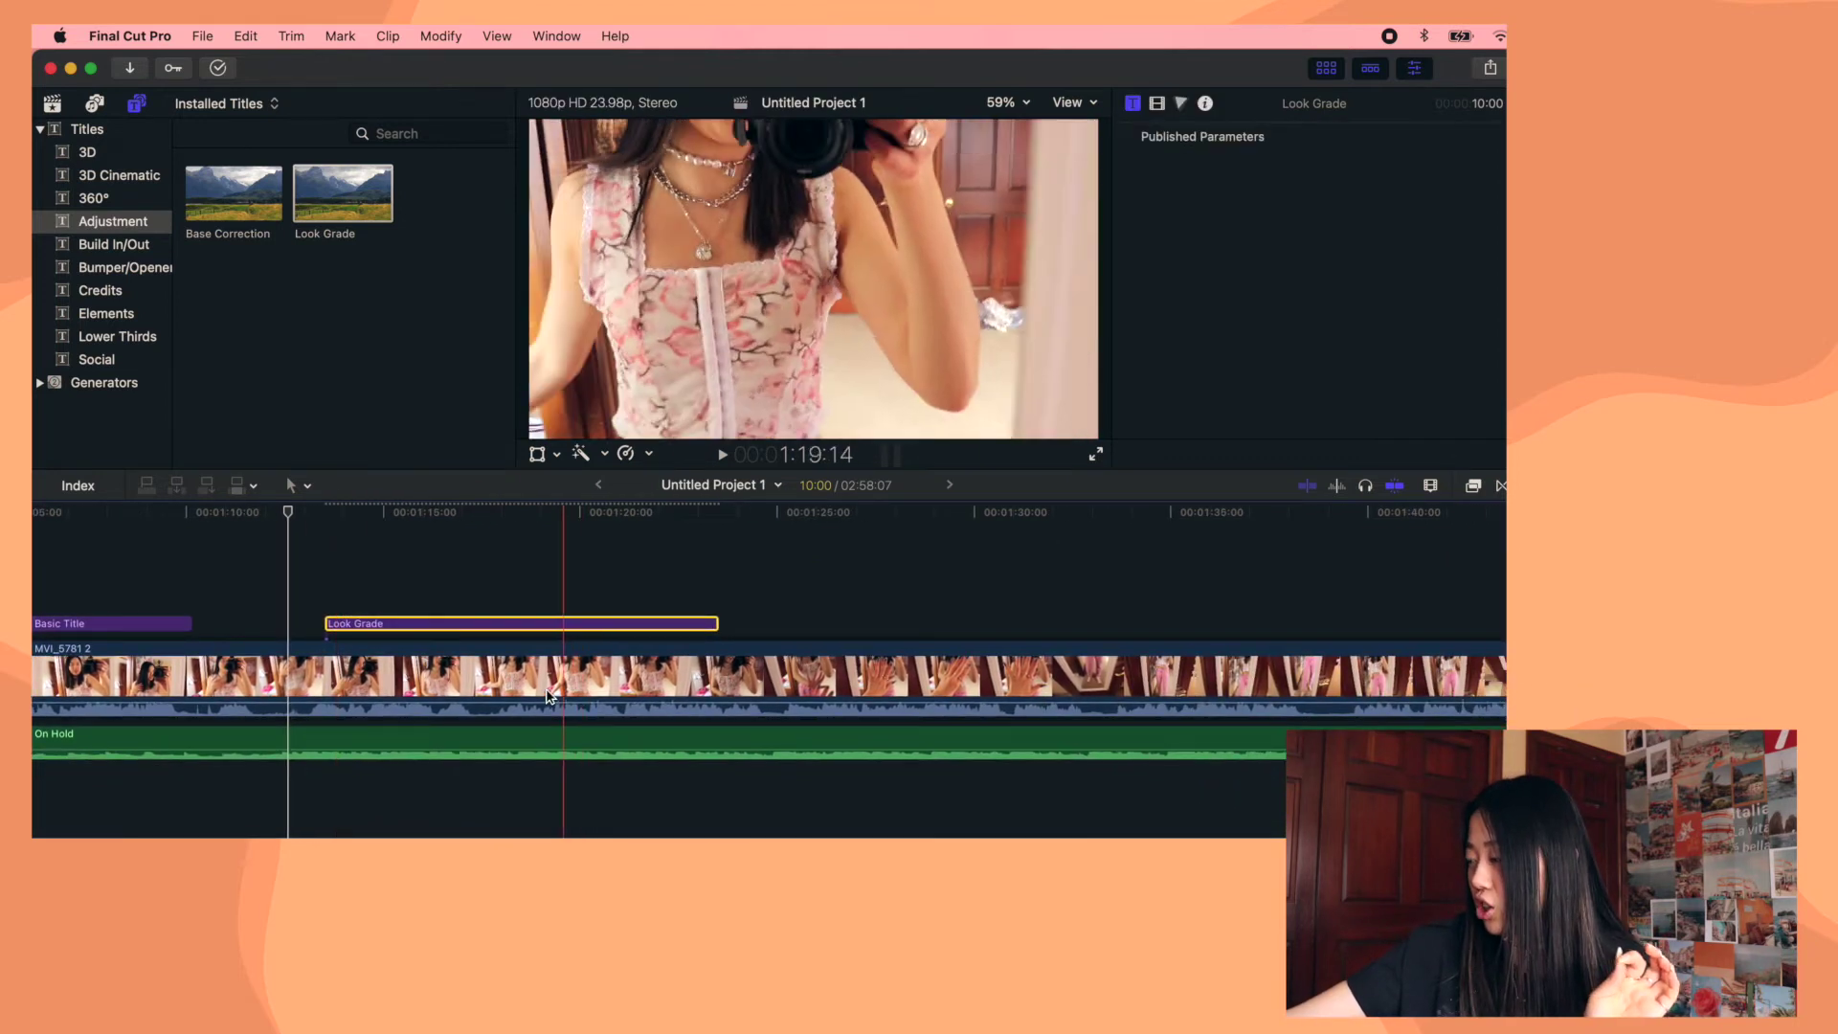
Apply the Color Board effect from the Color effects to Look Grade and show its color controls
{"action": "left_click", "coordinate": [459, 618]}
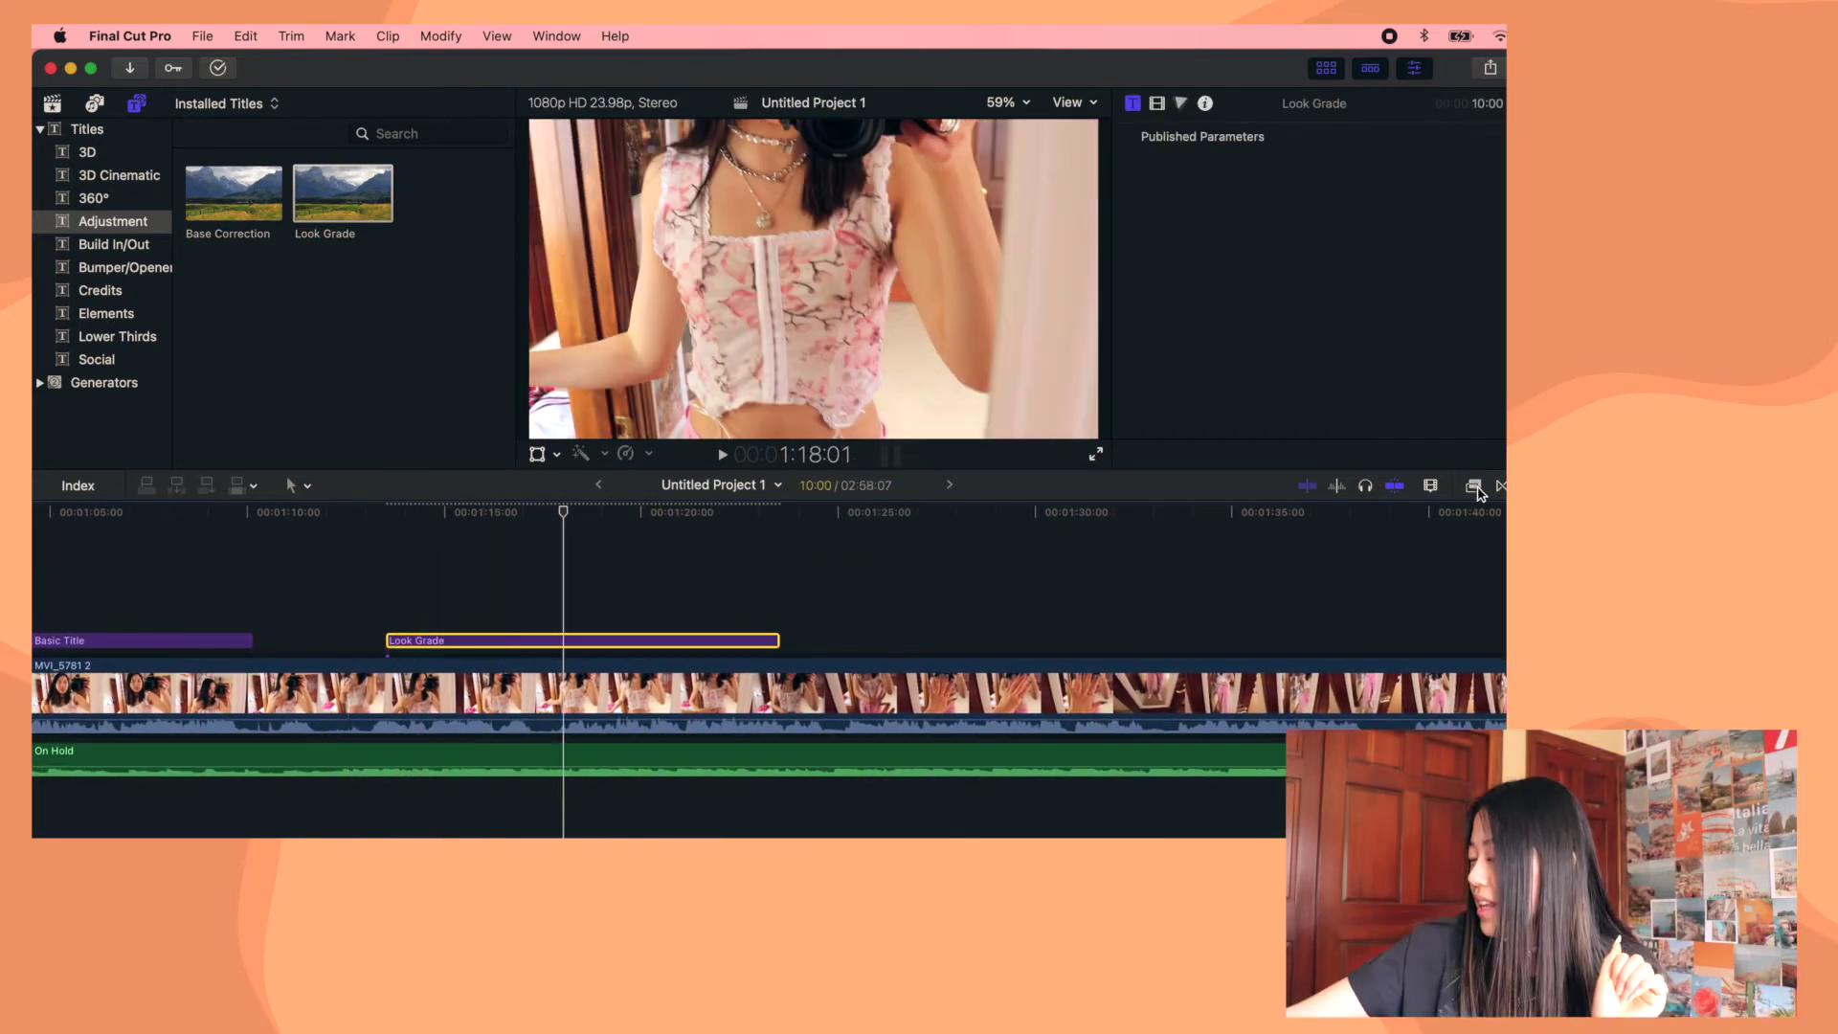
{"action": "left_click", "coordinate": [1473, 485]}
{"action": "scroll", "coordinate": [1155, 710], "scroll_direction": "down", "scroll_amount": 1}
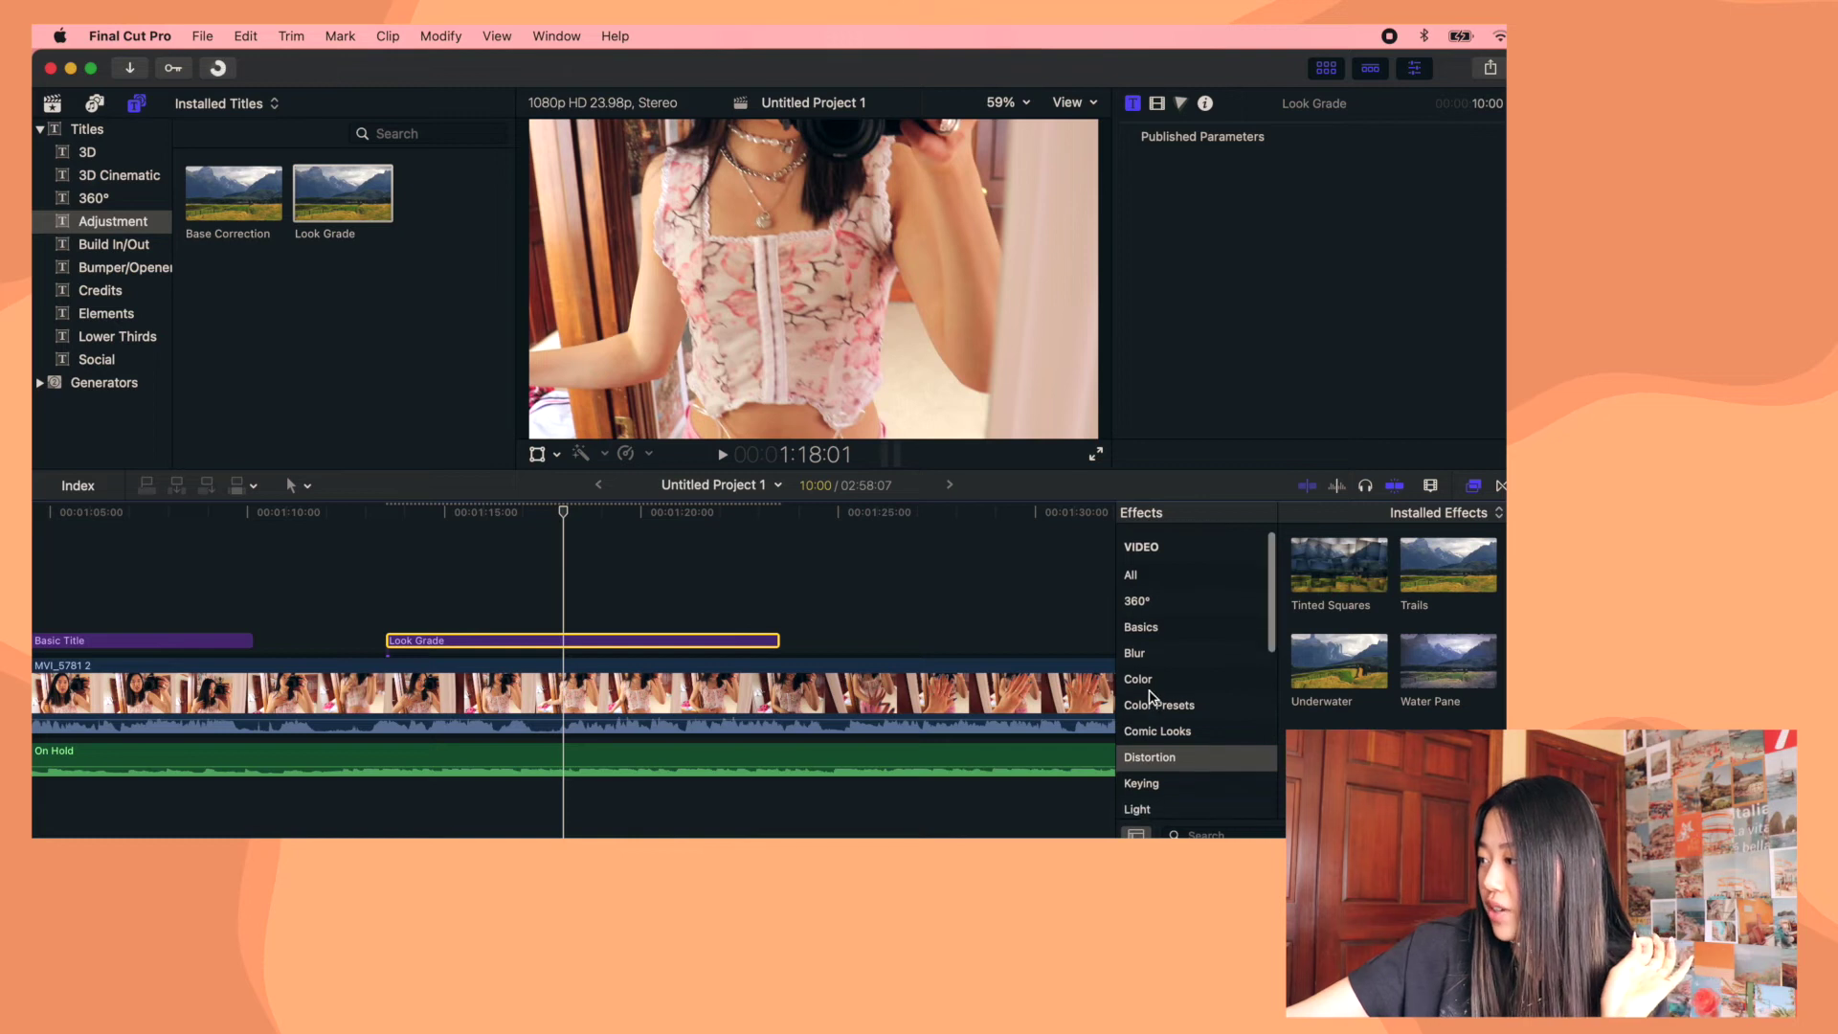
{"action": "left_click", "coordinate": [1150, 689]}
{"action": "scroll", "coordinate": [1319, 650], "scroll_direction": "up", "scroll_amount": 3}
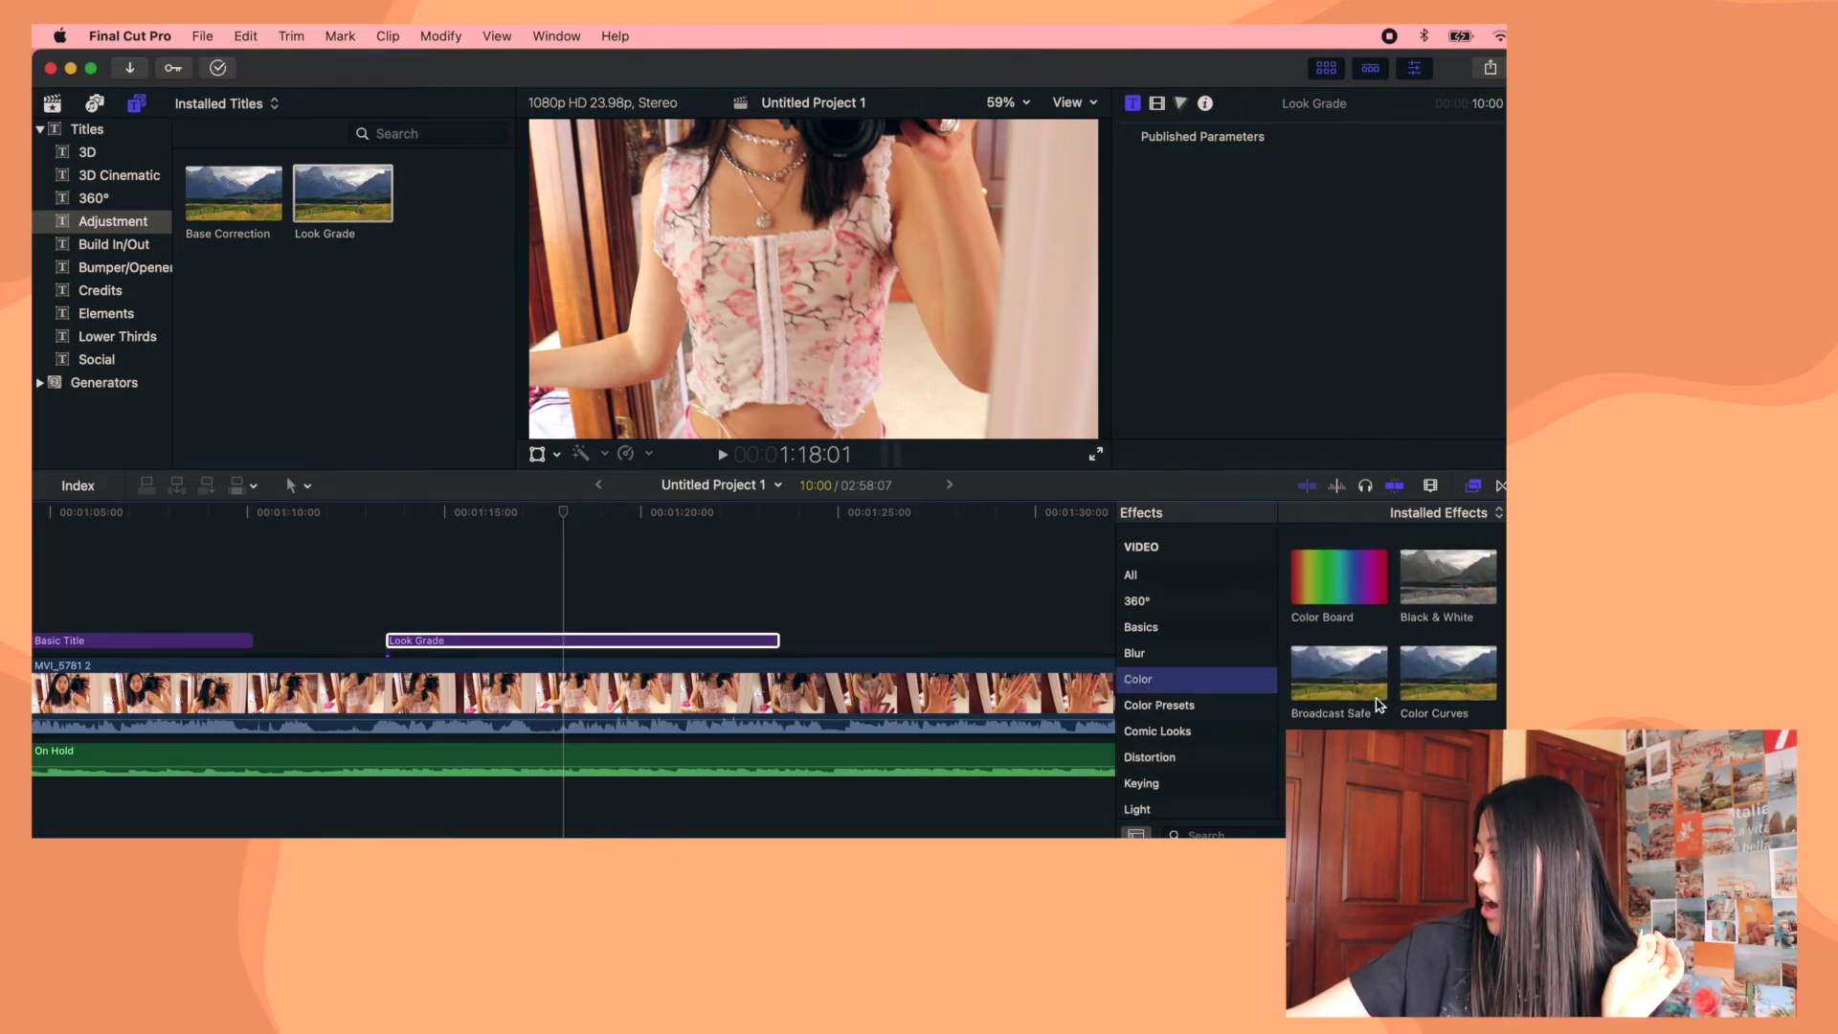
{"action": "left_click_drag", "start_coordinate": [1354, 575], "coordinate": [651, 647]}
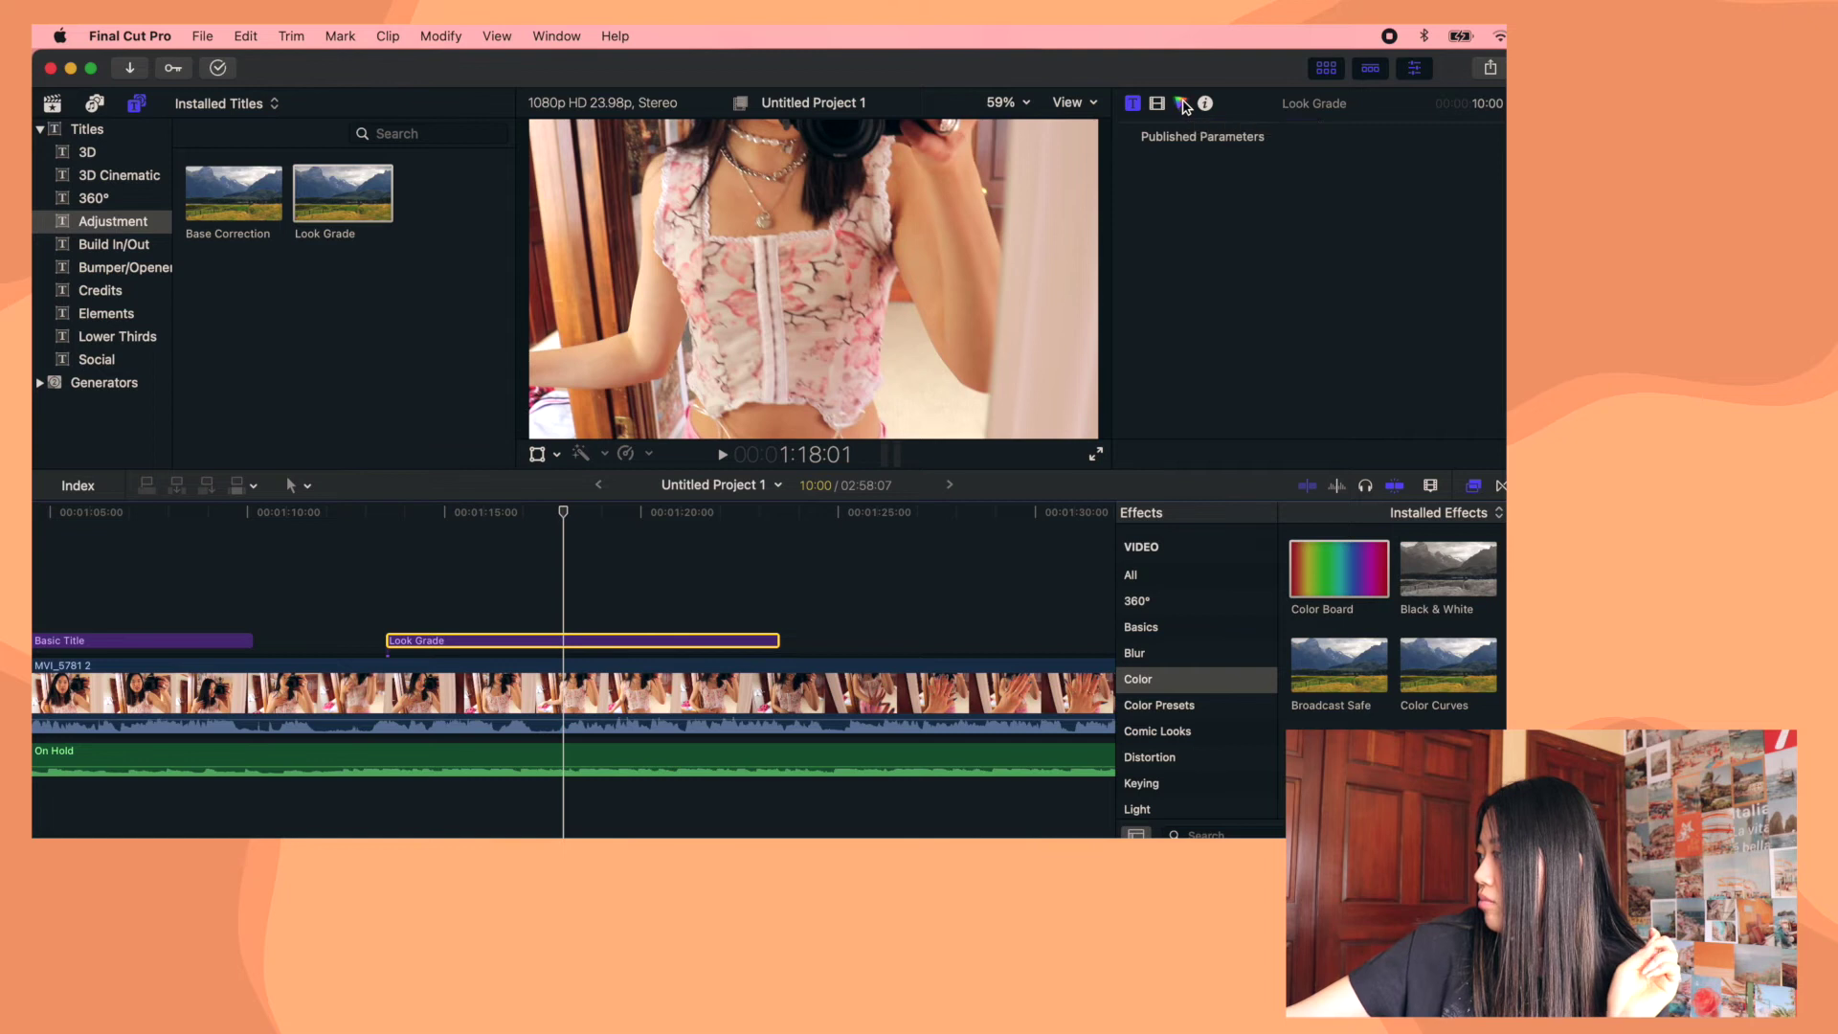
{"action": "left_click", "coordinate": [1184, 103]}
{"action": "scroll", "coordinate": [1330, 402], "scroll_direction": "down", "scroll_amount": 3}
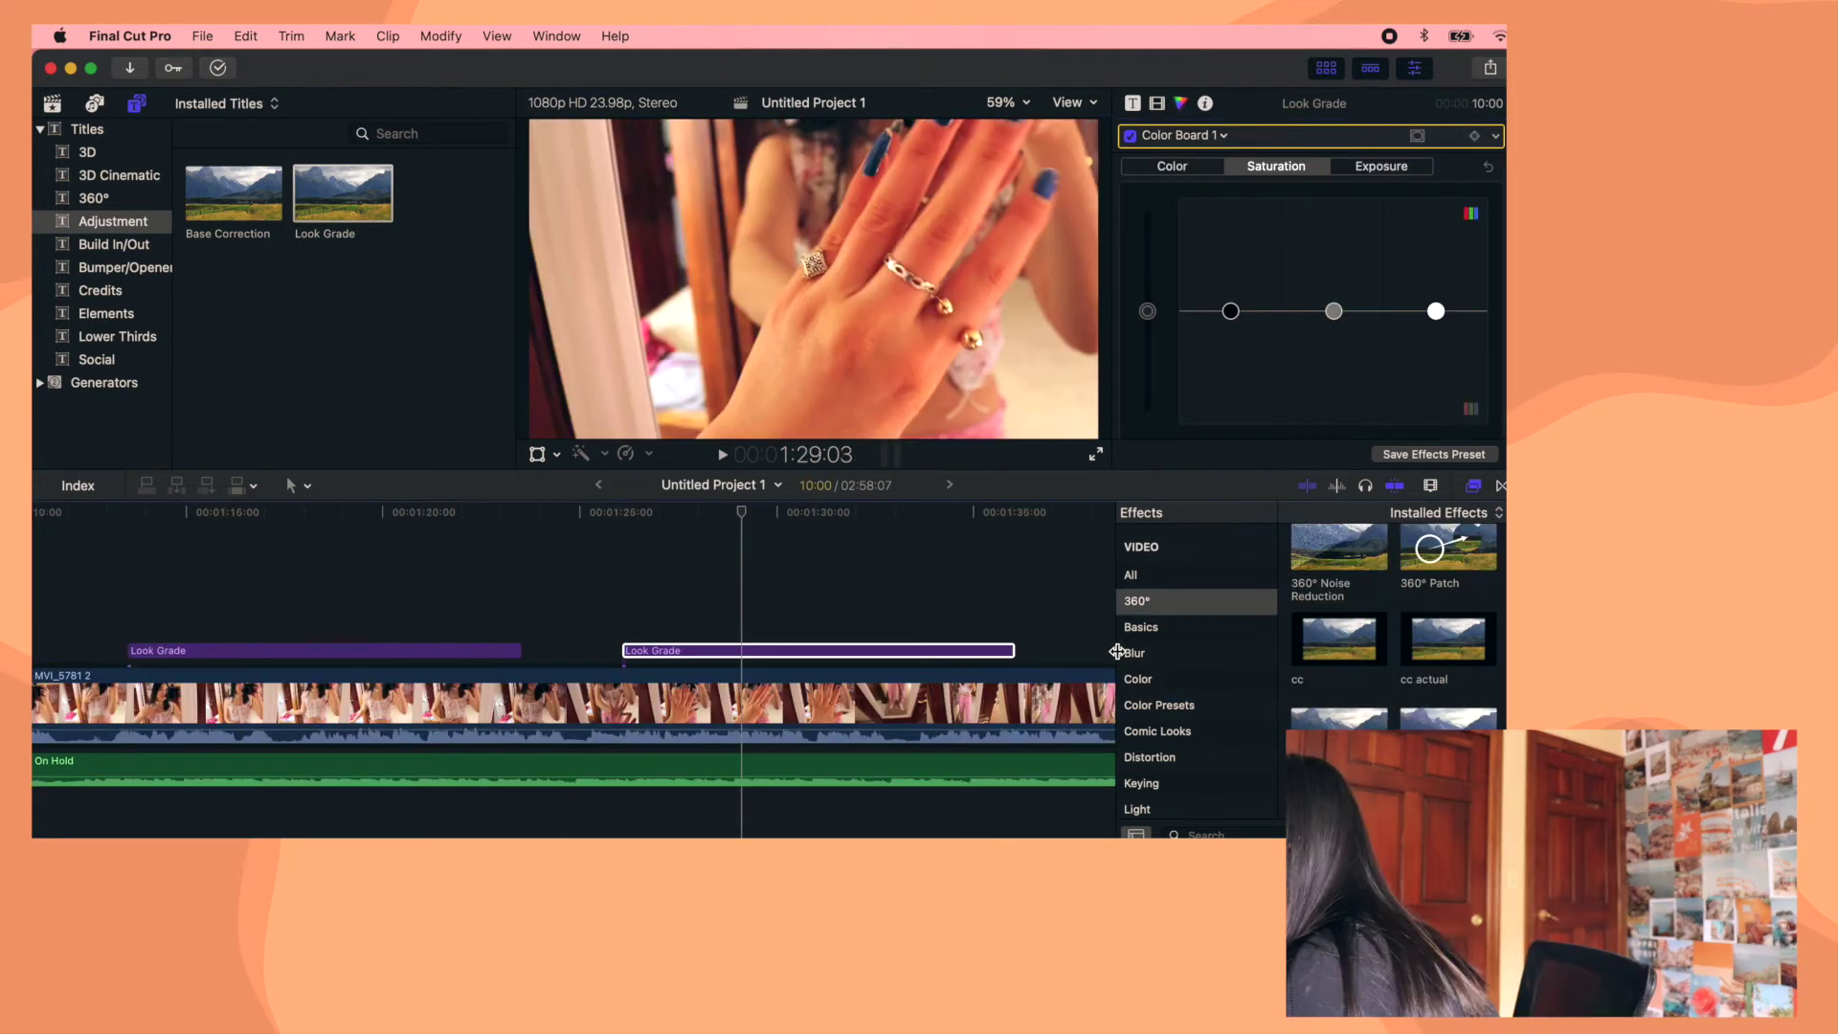
{"action": "key", "text": "super+Tab"}
{"action": "left_click_drag", "start_coordinate": [992, 656], "coordinate": [688, 148]}
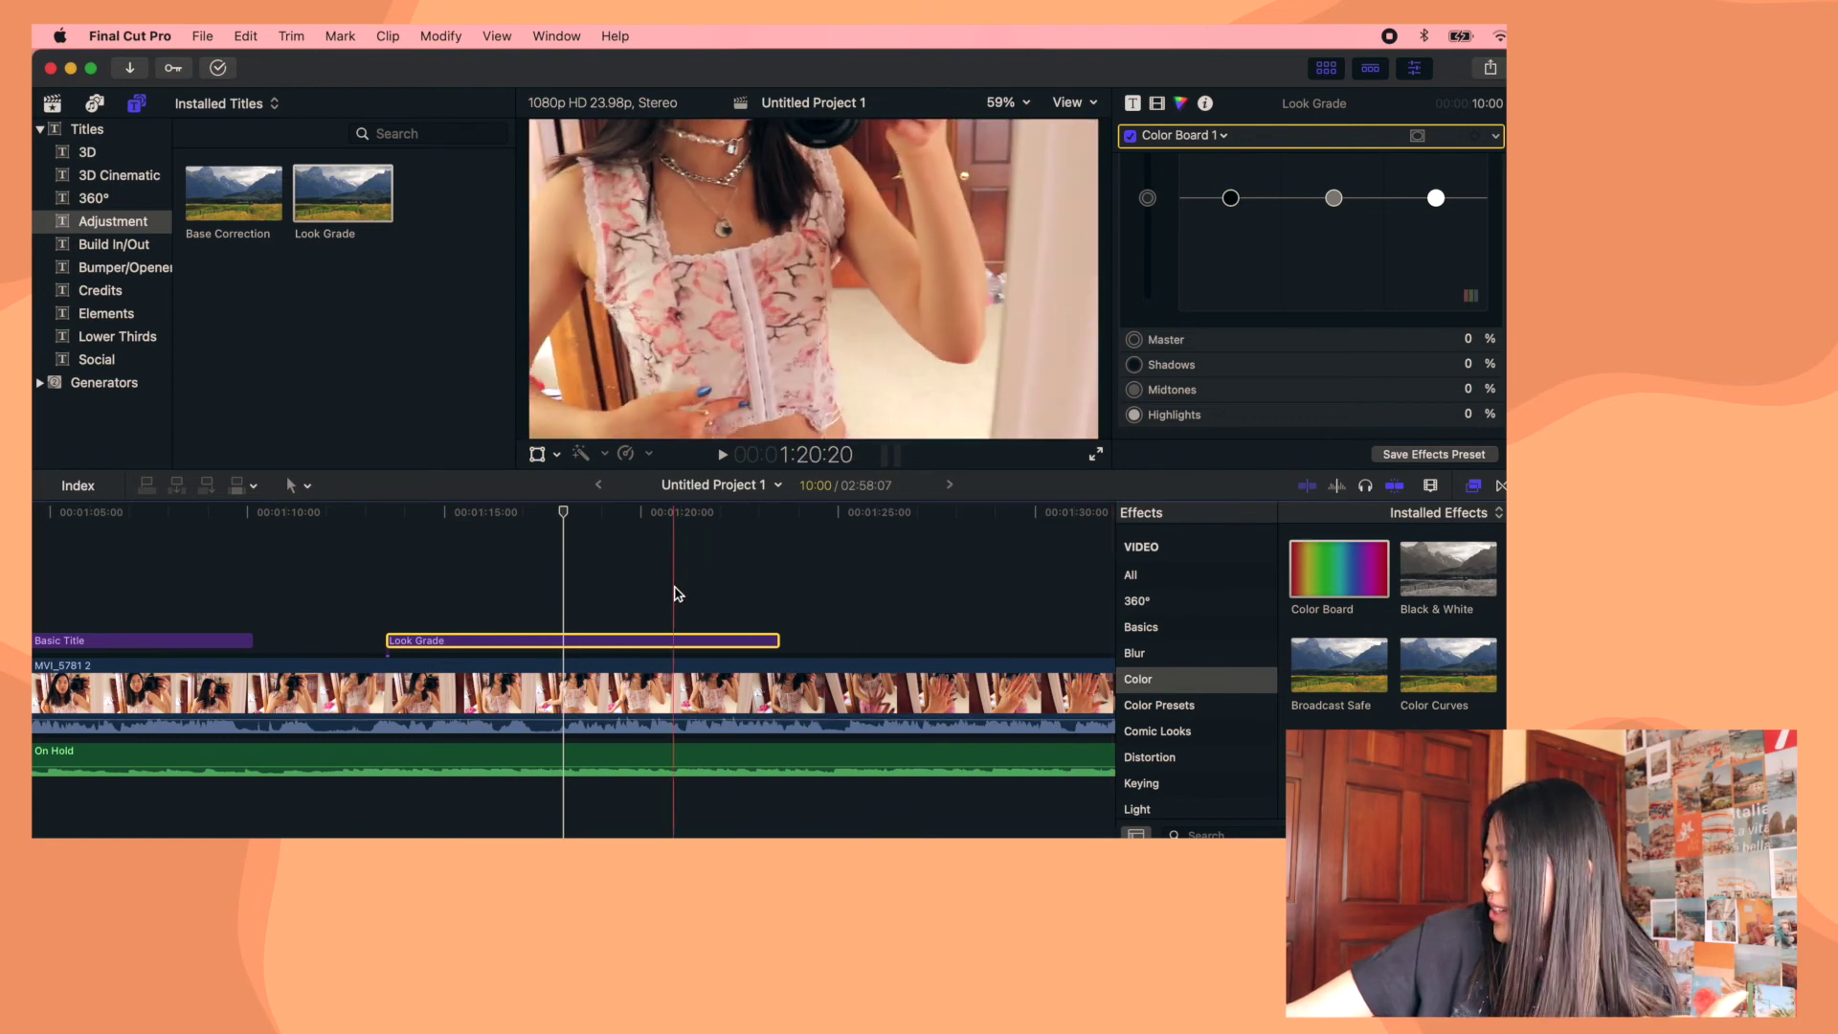
Apply the saved 'color grading 1' preset from the 360° category to the Look Grade clip
{"action": "left_click", "coordinate": [1137, 600]}
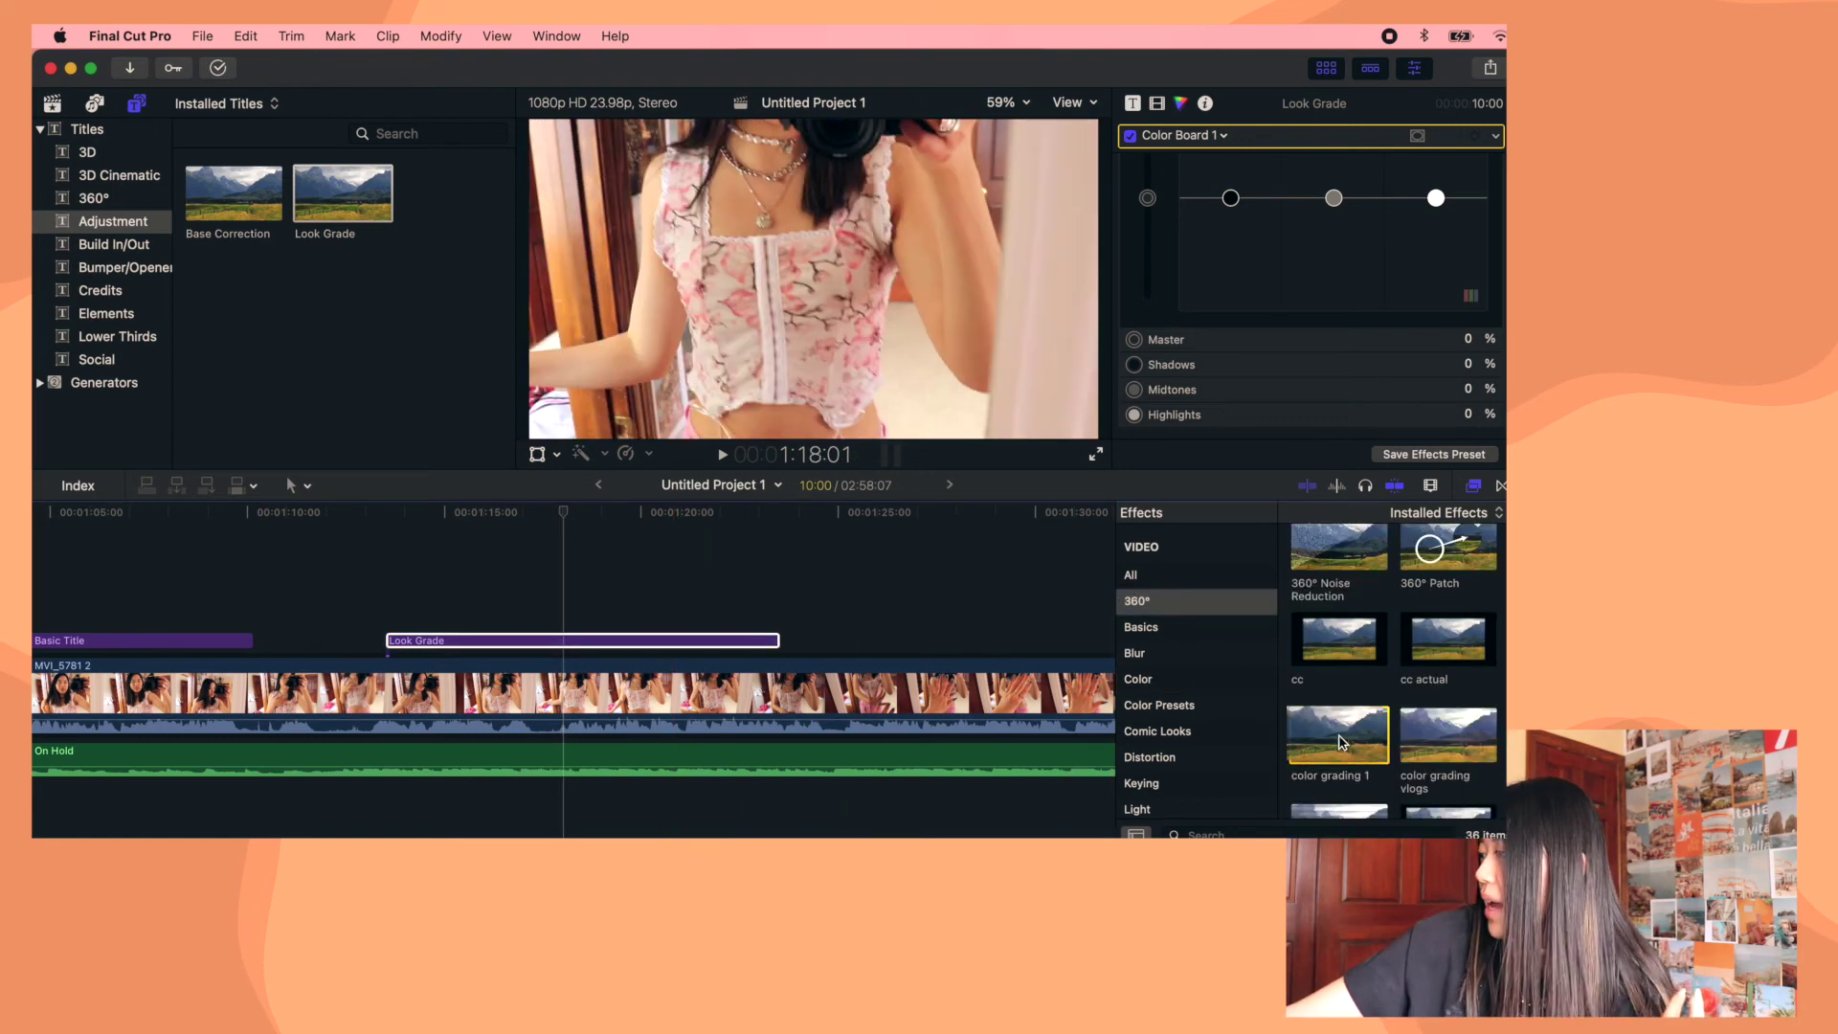
{"action": "left_click_drag", "start_coordinate": [1339, 742], "coordinate": [602, 641]}
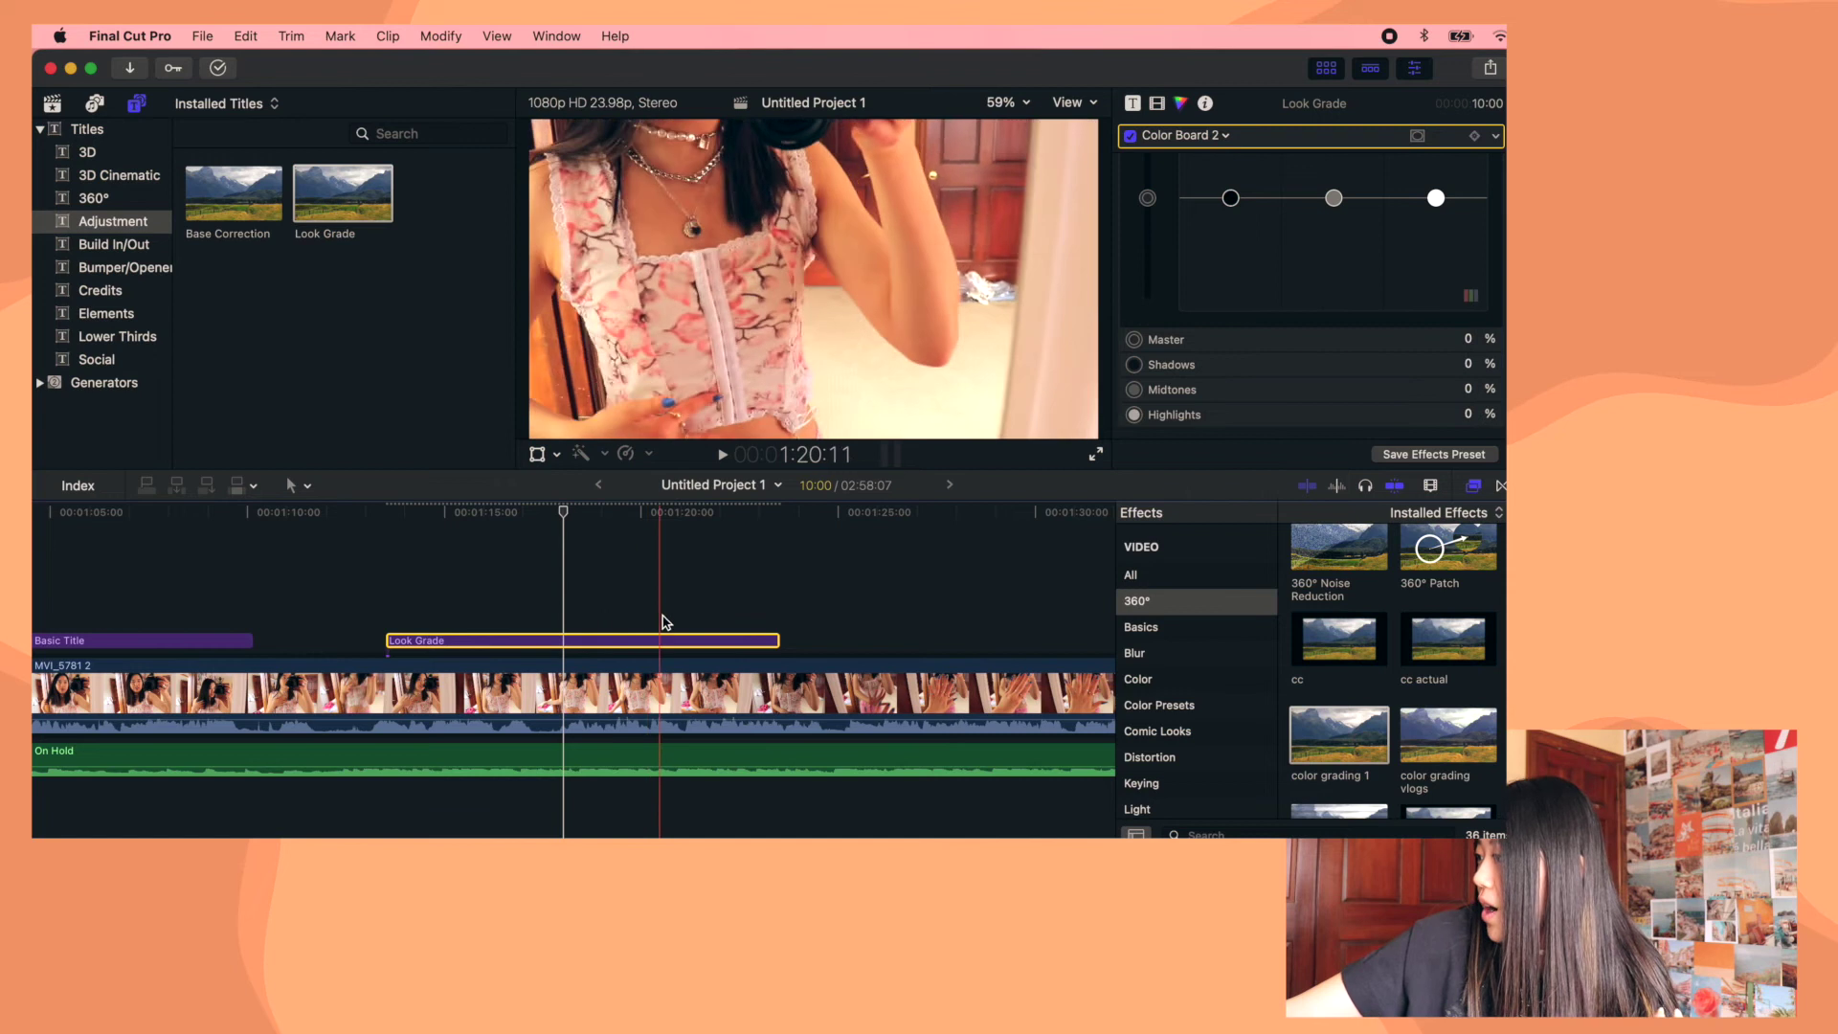
{"action": "left_click", "coordinate": [666, 622]}
{"action": "left_click", "coordinate": [664, 642]}
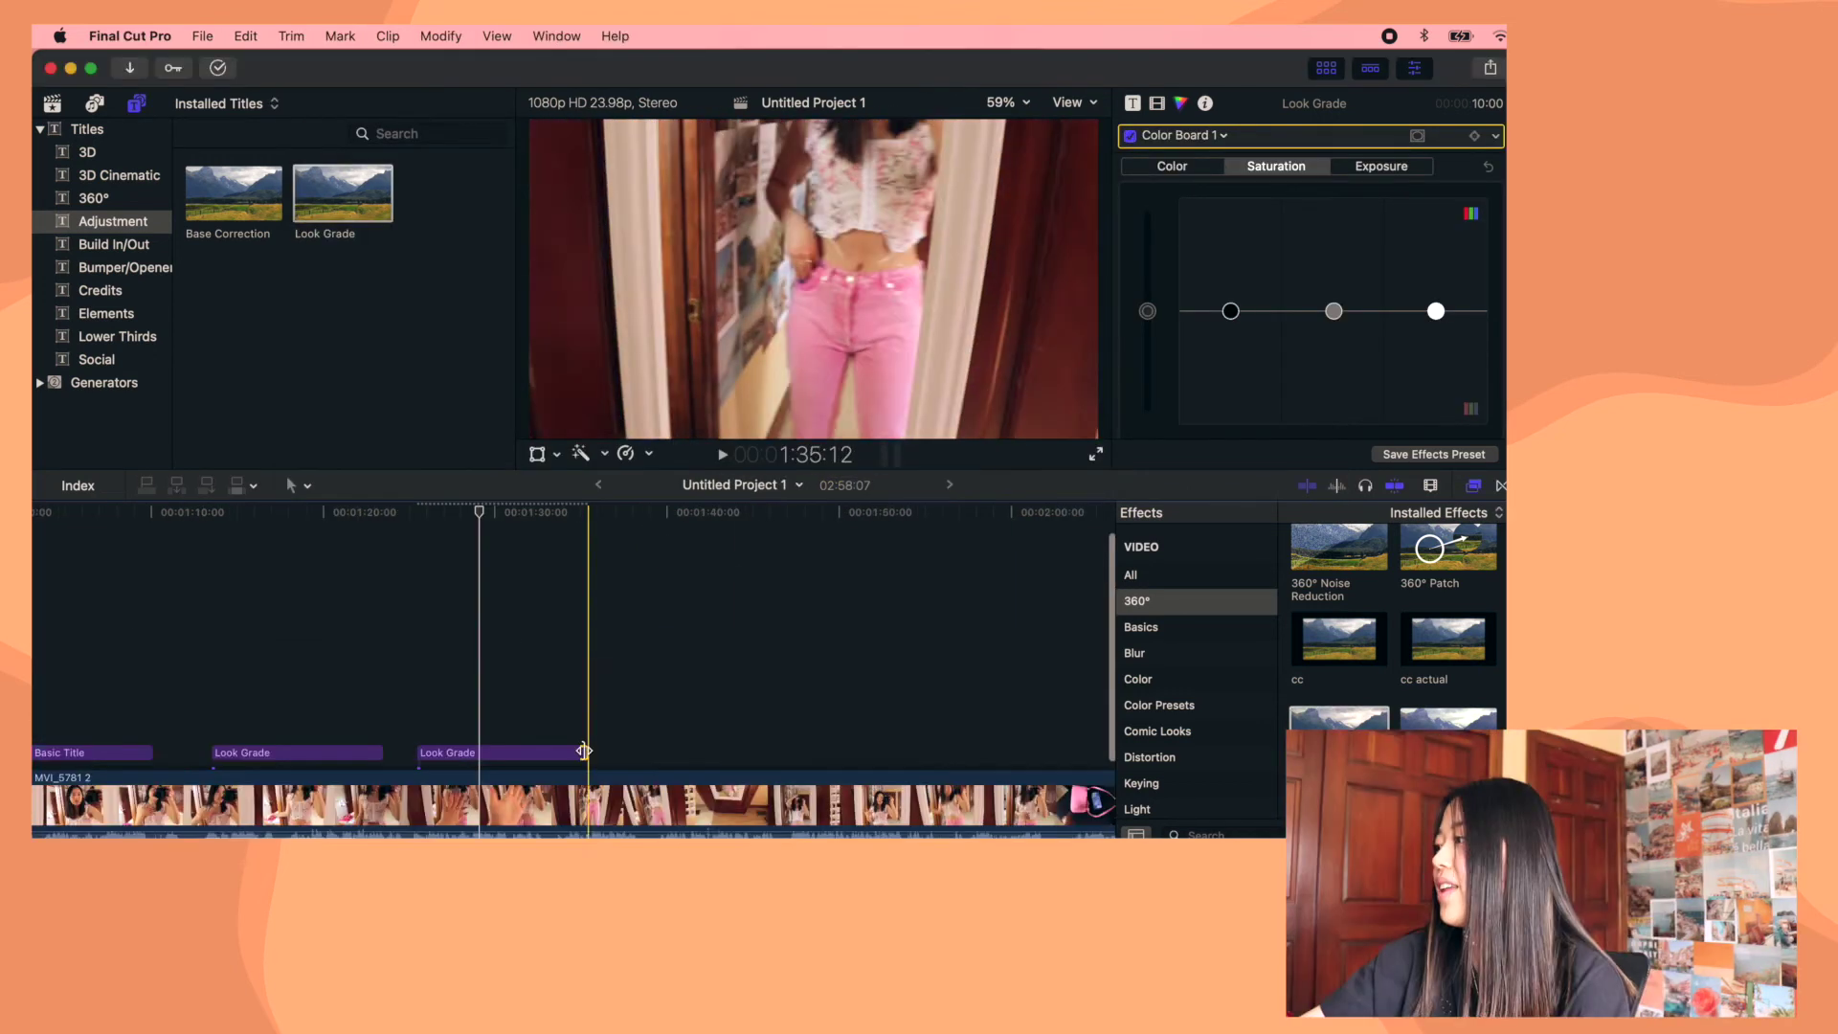
Extend the Look Grade clip to about the two-minute mark and zoom in on its end
{"action": "left_click_drag", "start_coordinate": [583, 756], "coordinate": [1023, 772]}
{"action": "scroll", "coordinate": [823, 728], "scroll_direction": "right", "scroll_amount": 3}
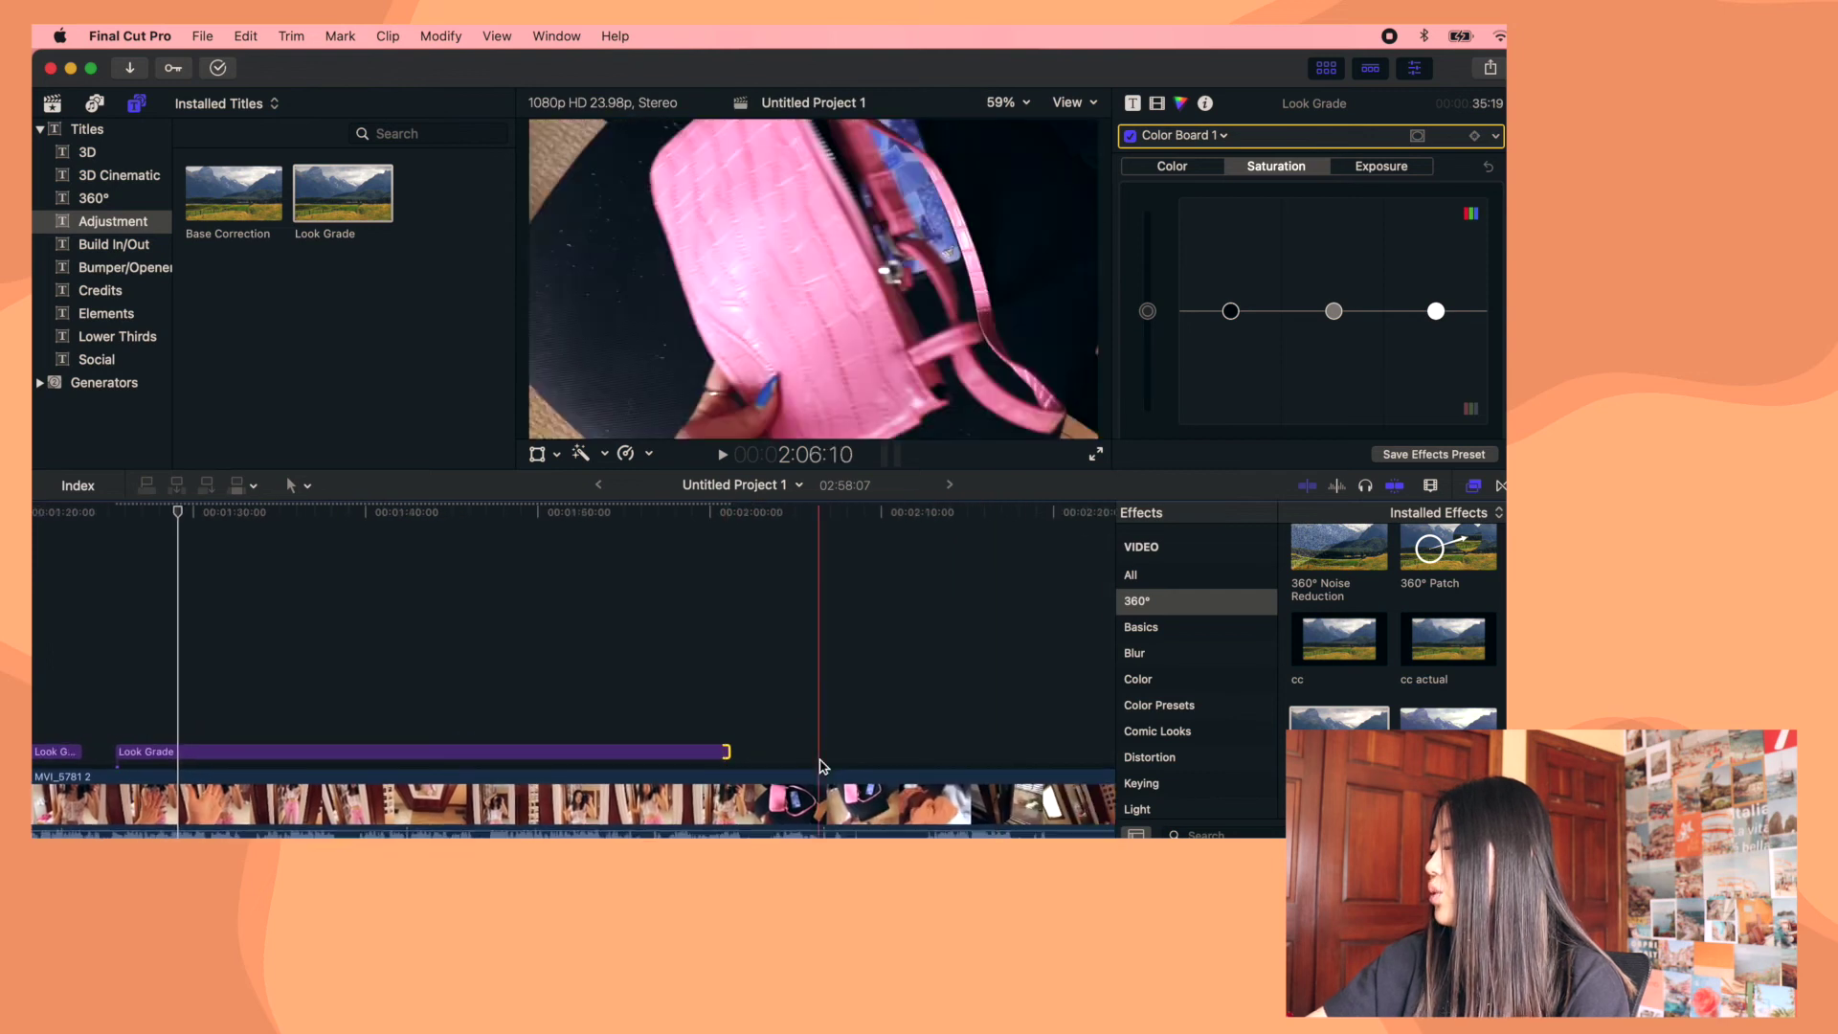
{"action": "key", "text": "super+equal"}
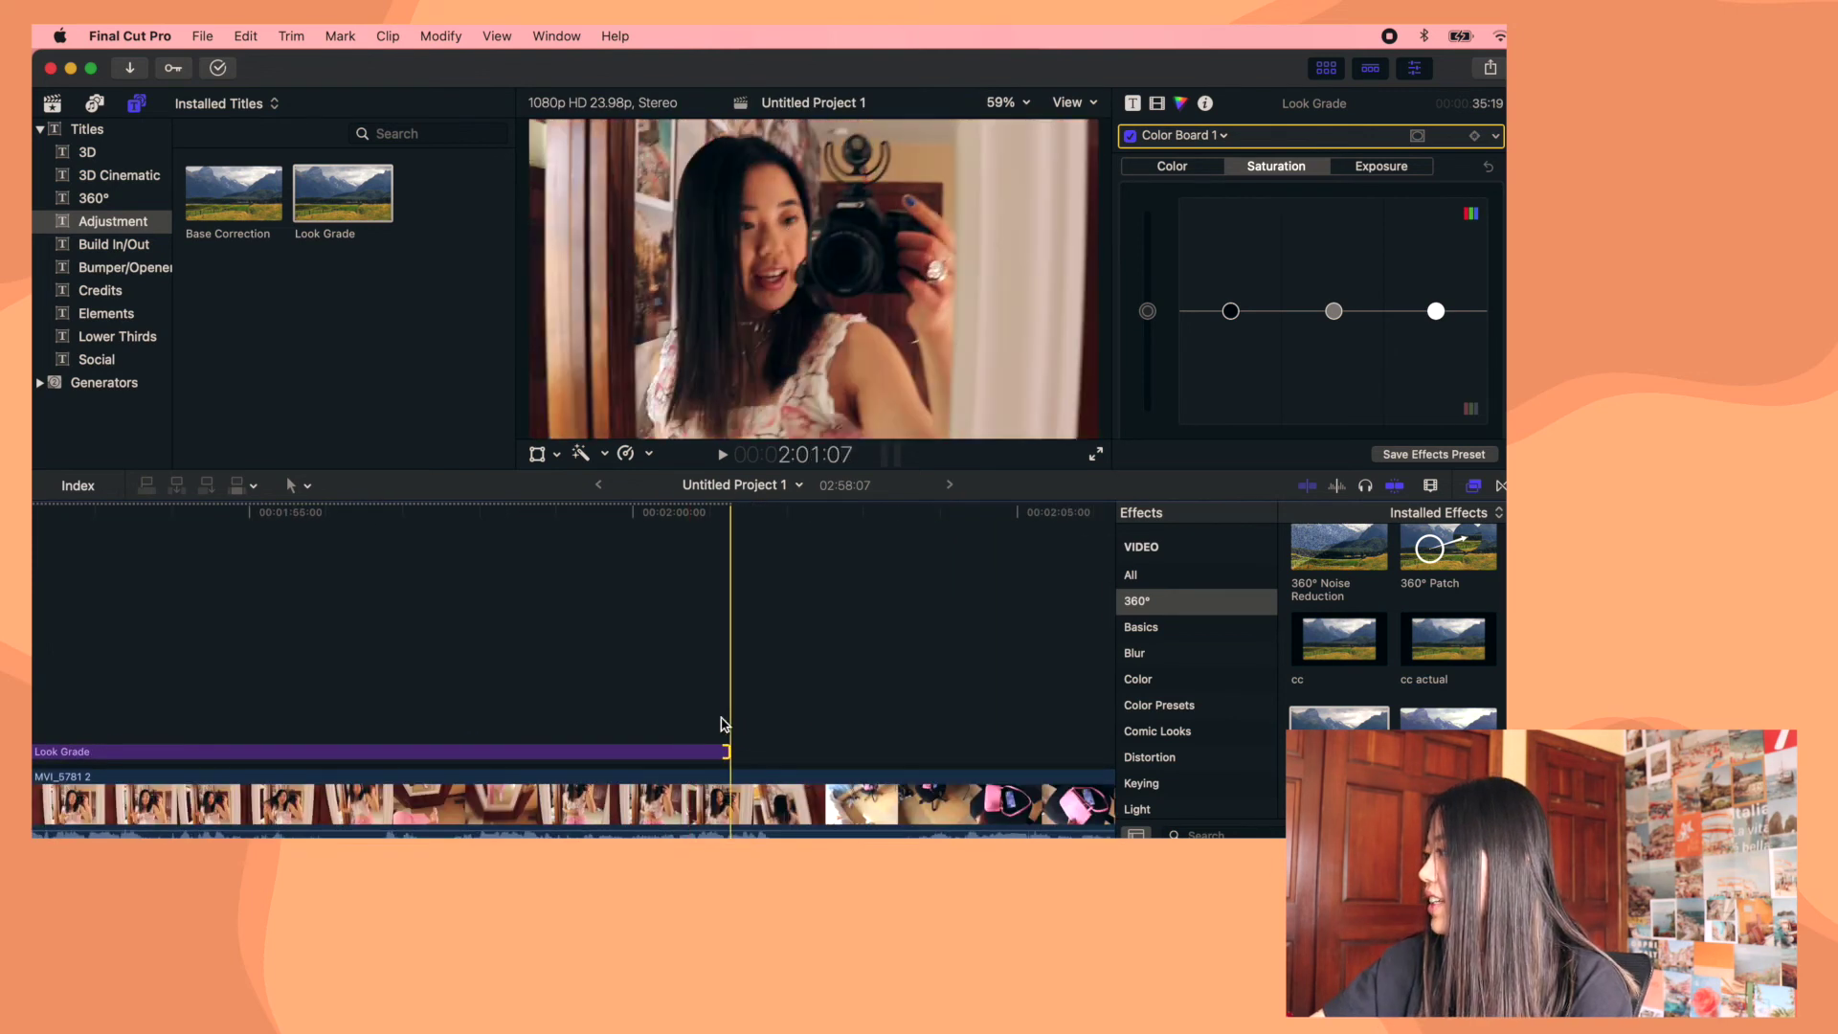